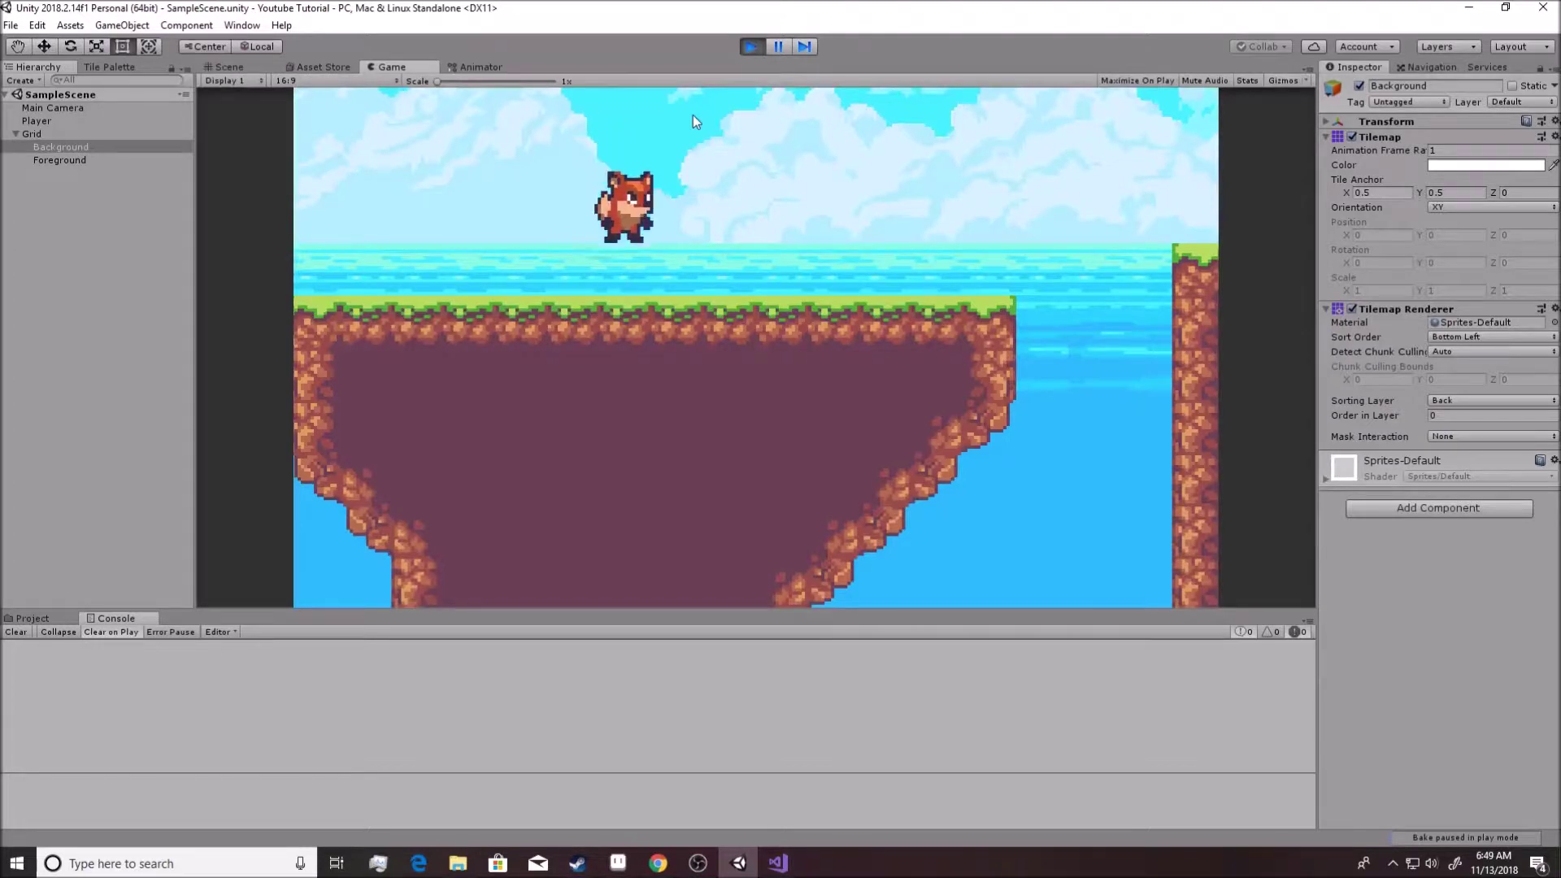
# Play-test the fox's running and jumping across the platform with the stationary camera, and end the test run
pyautogui.press('Left')
pyautogui.press('Right')
pyautogui.press('space')
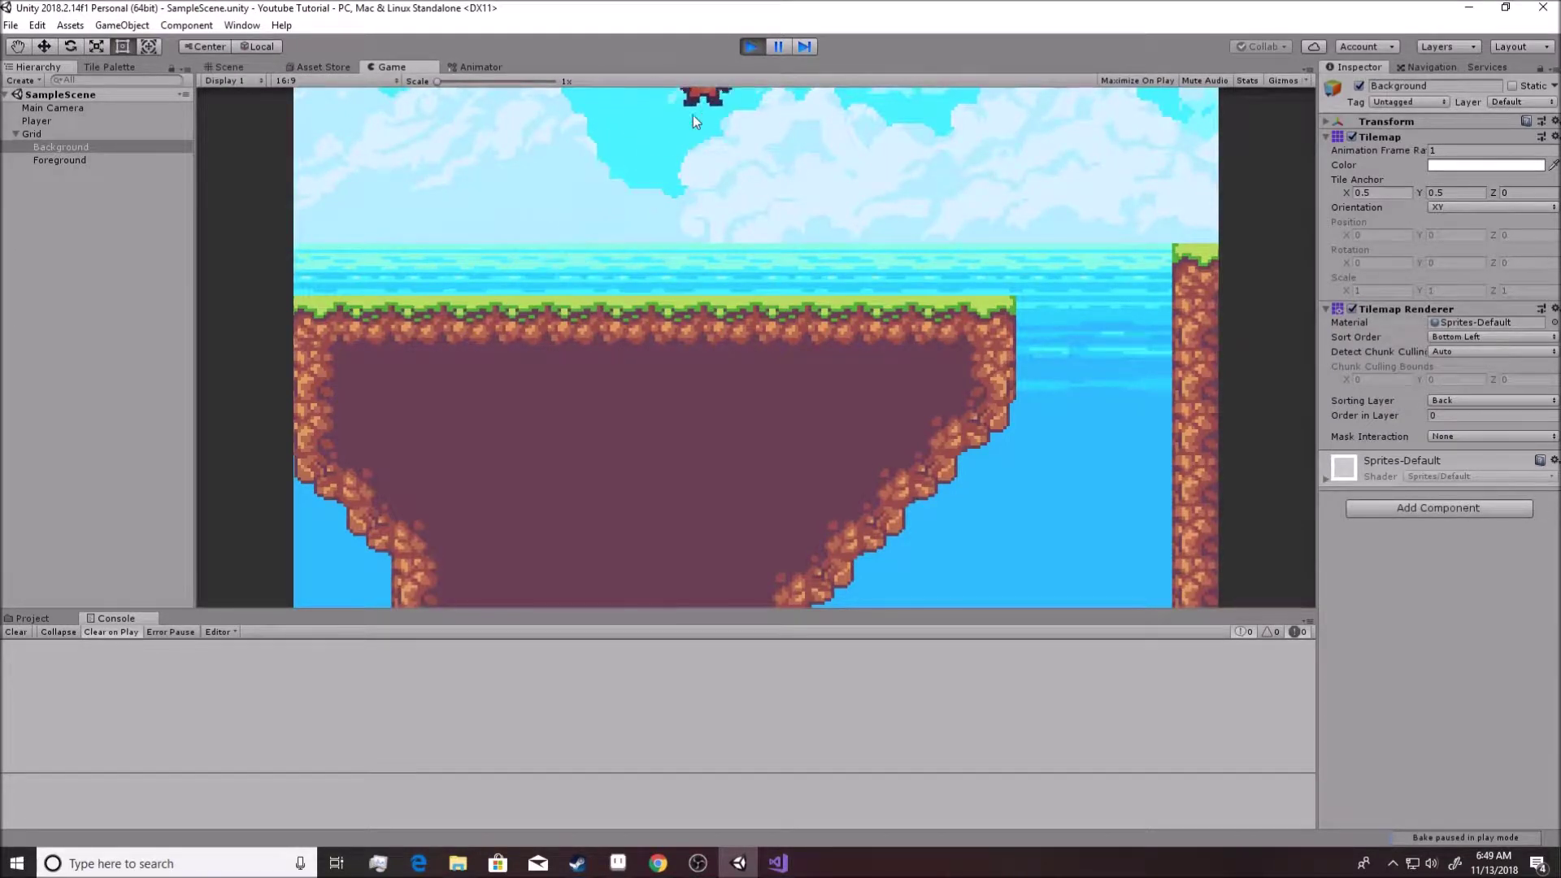
pyautogui.press('Right')
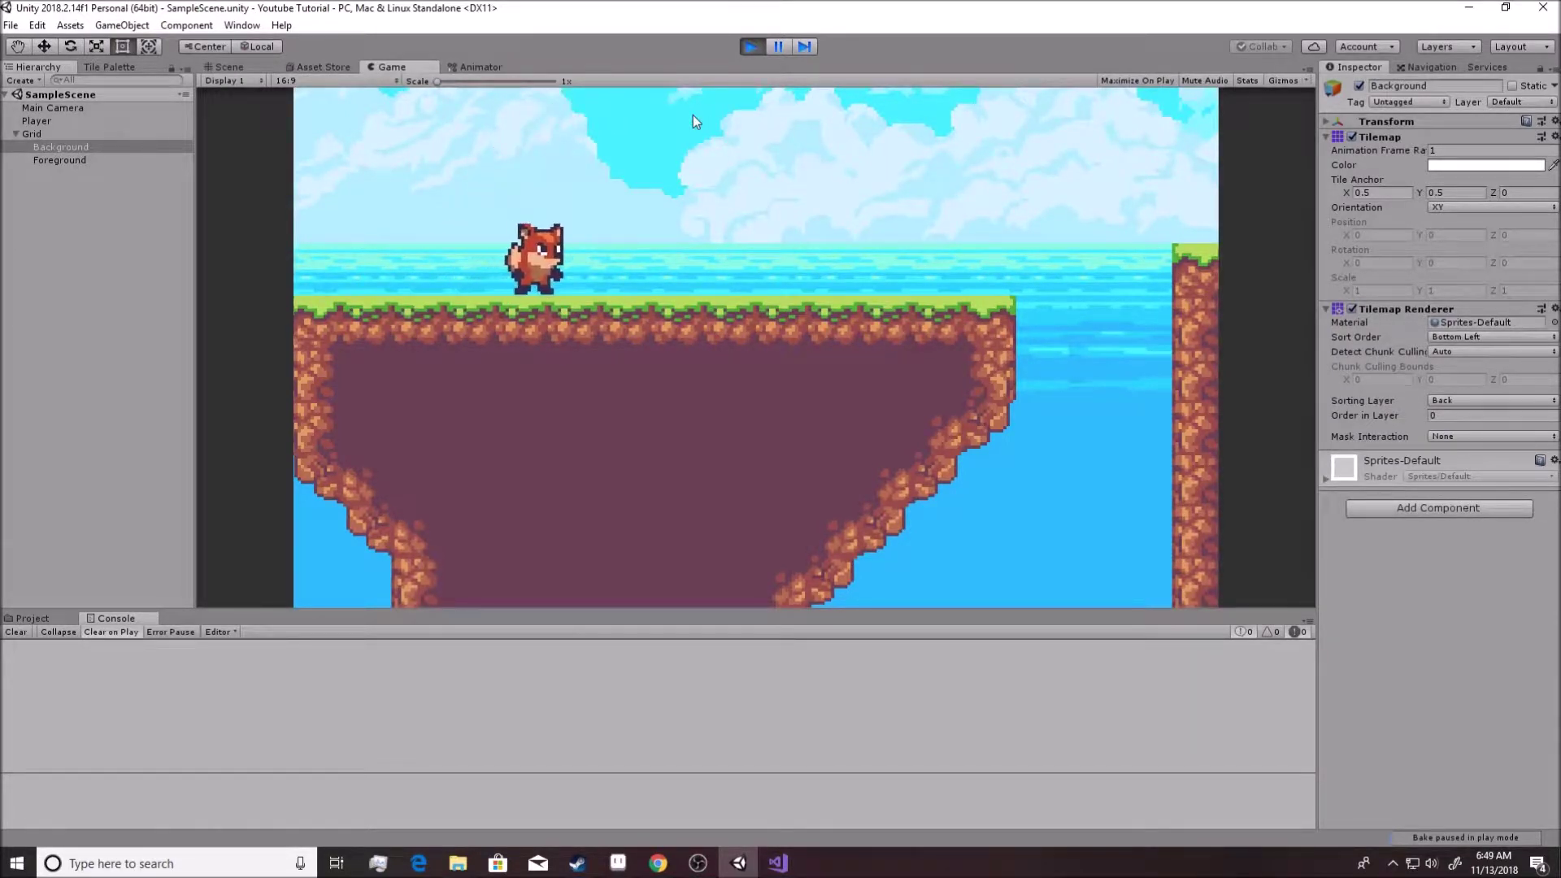
pyautogui.press('Right')
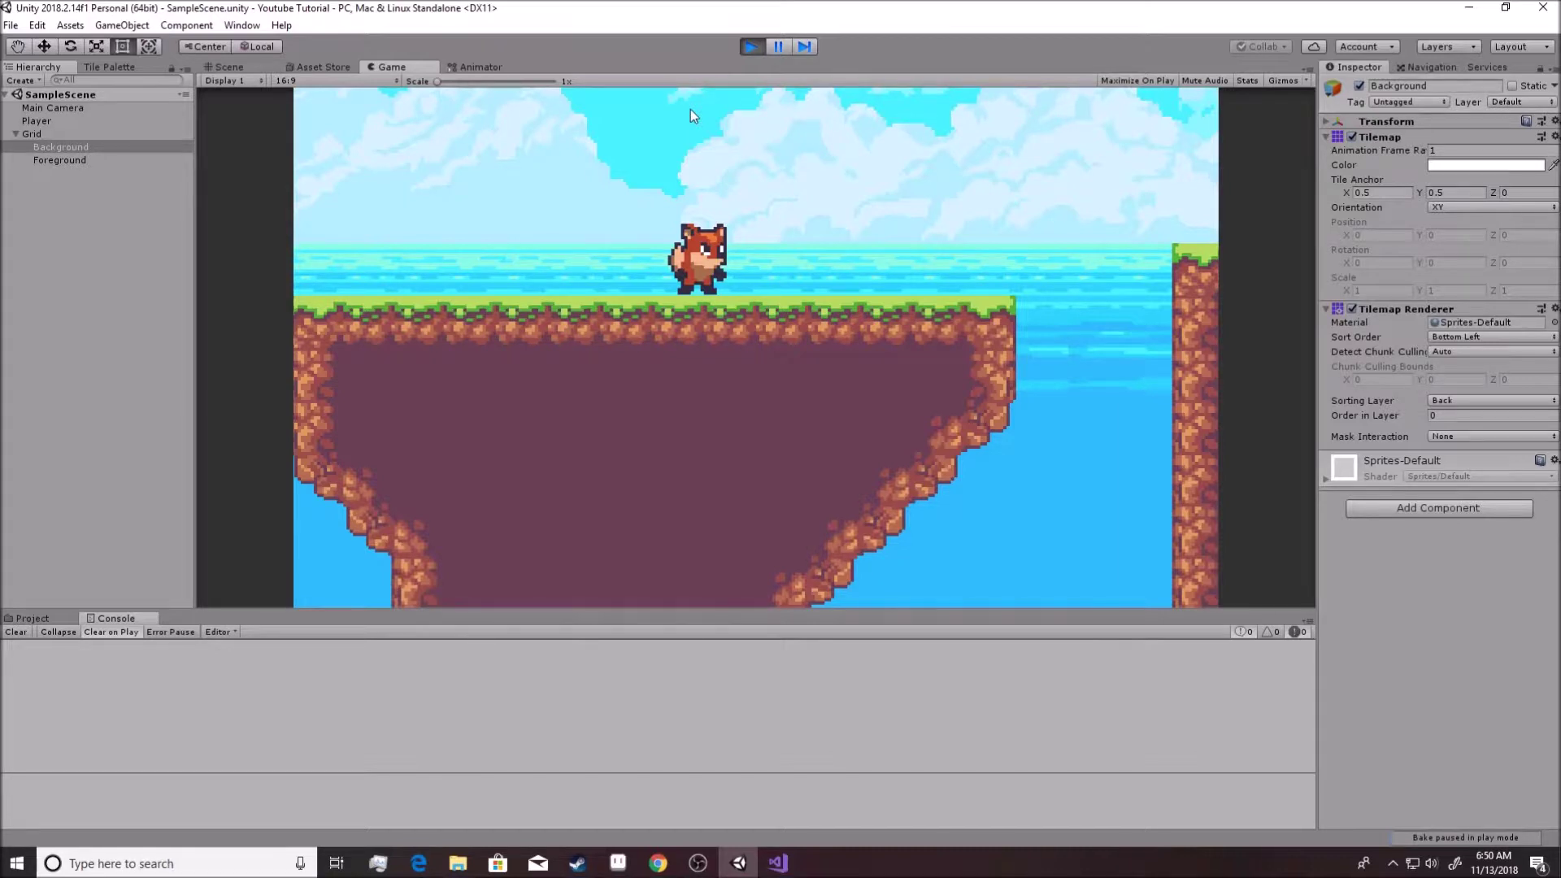
pyautogui.press('Left')
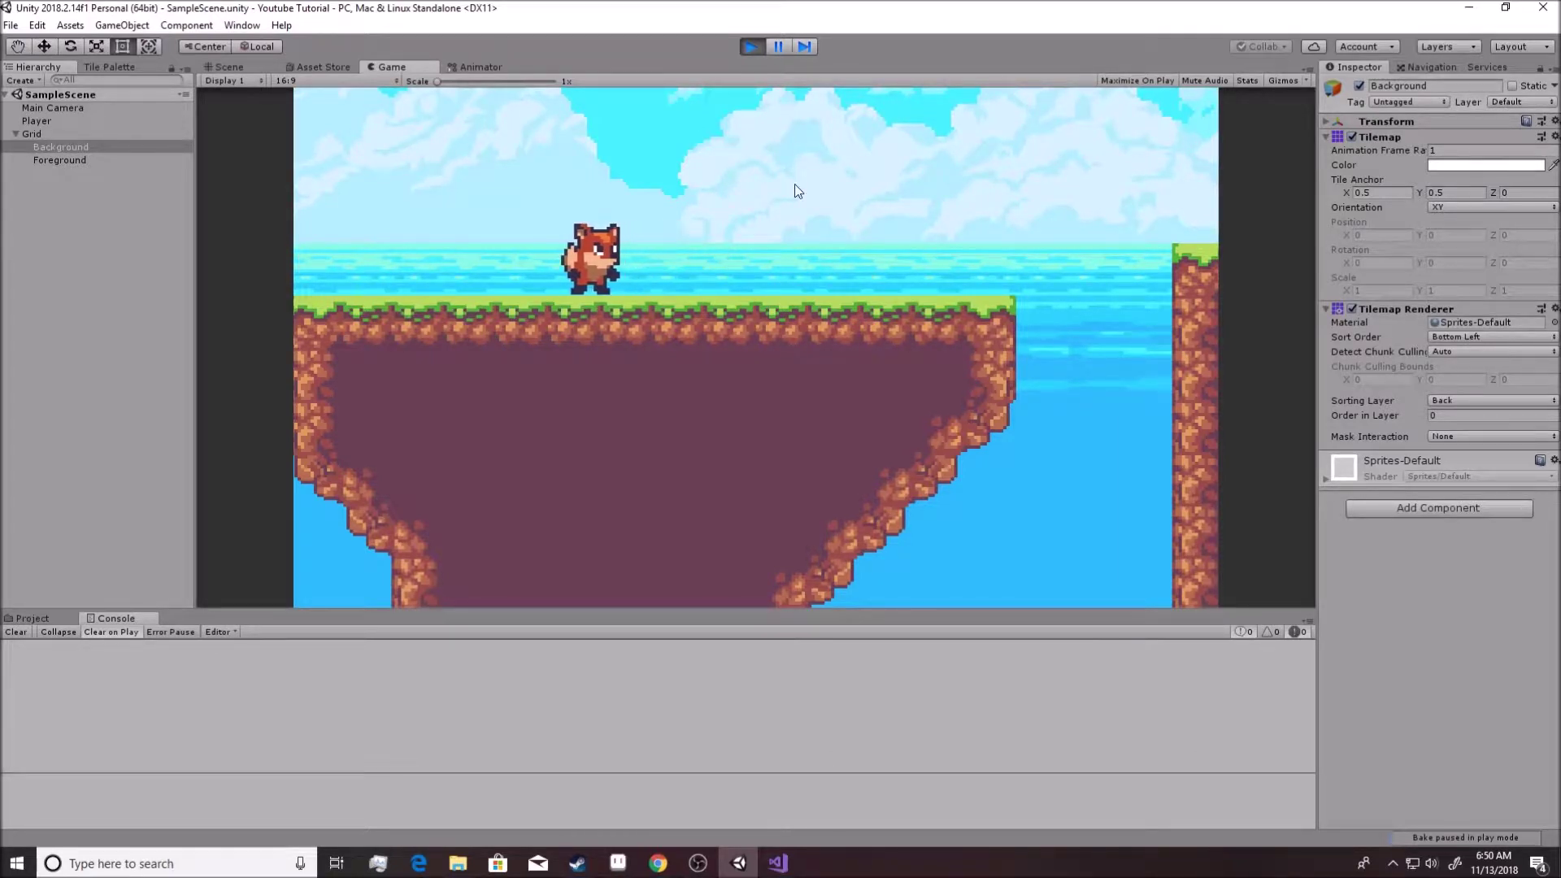
pyautogui.press('Right')
pyautogui.press('Left')
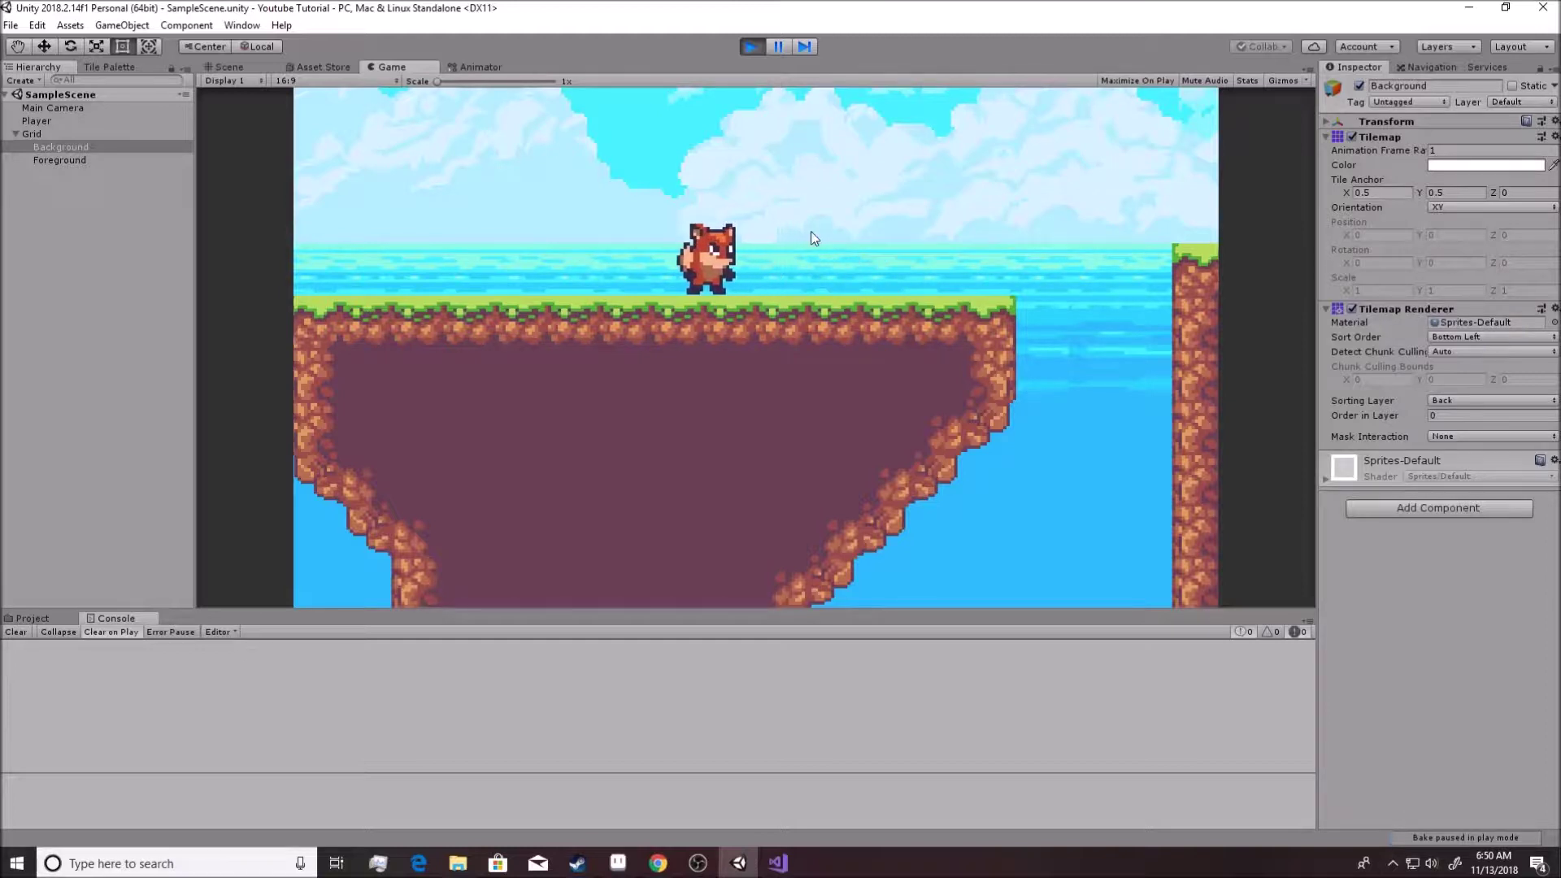
pyautogui.press('Right')
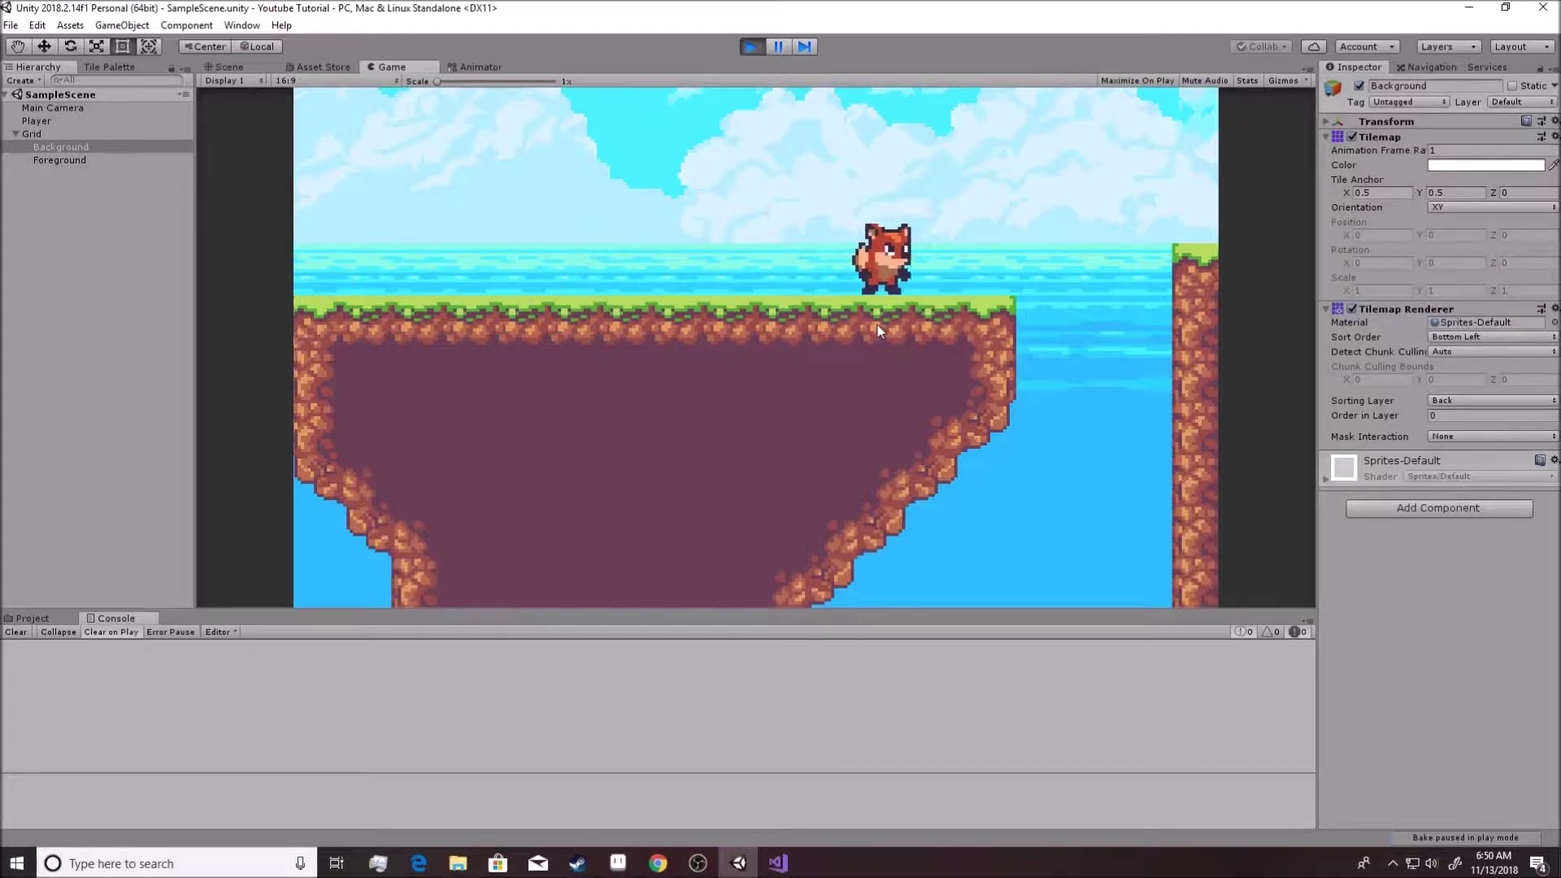
pyautogui.press('space')
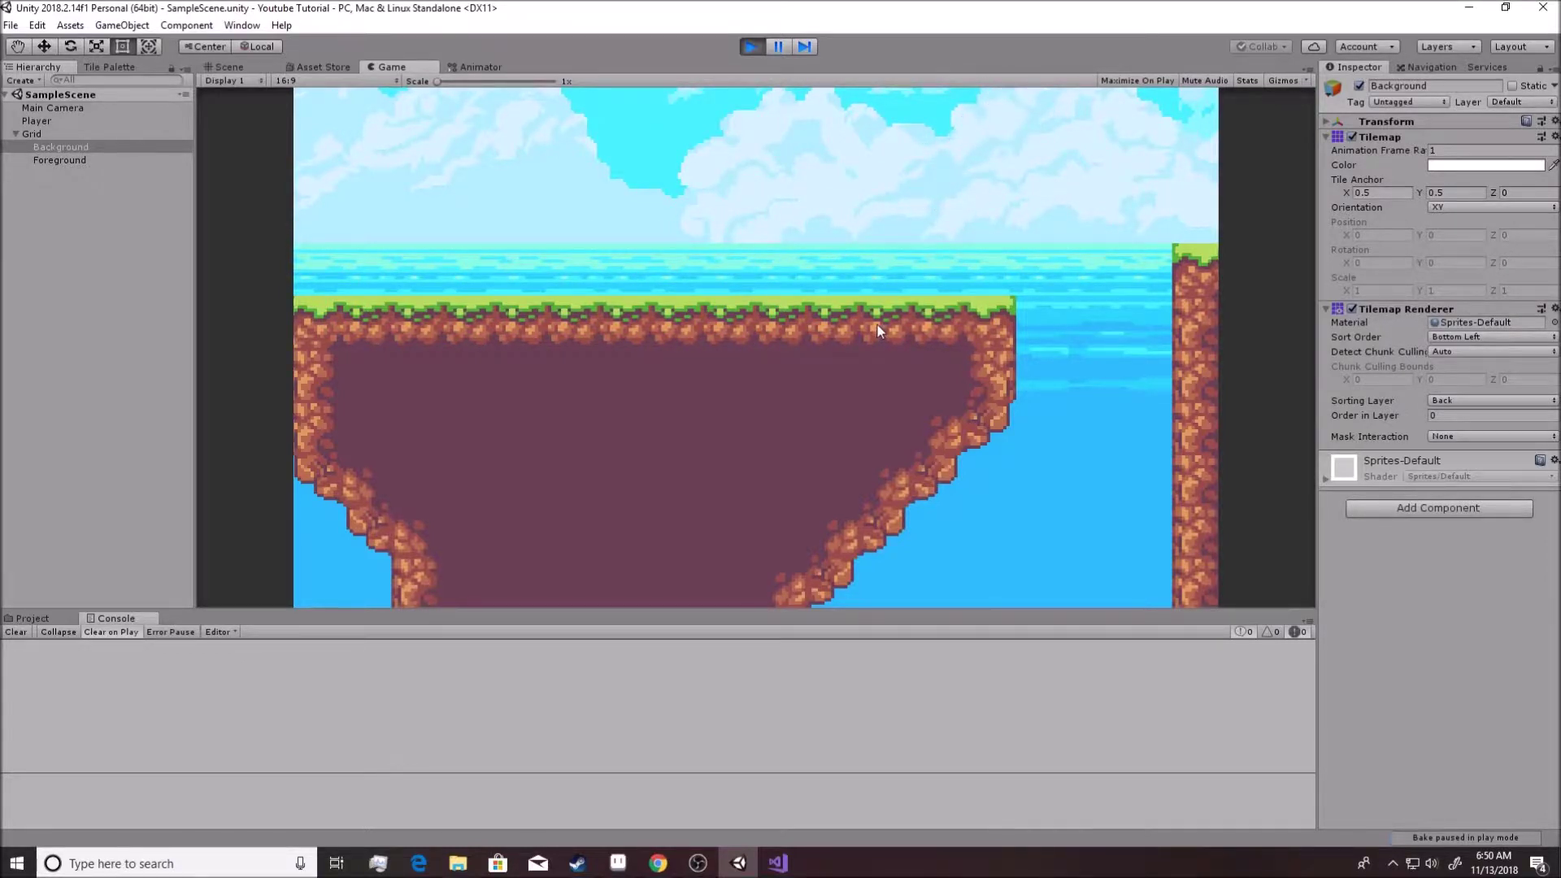
pyautogui.press('Left')
pyautogui.press('space')
pyautogui.press('Right')
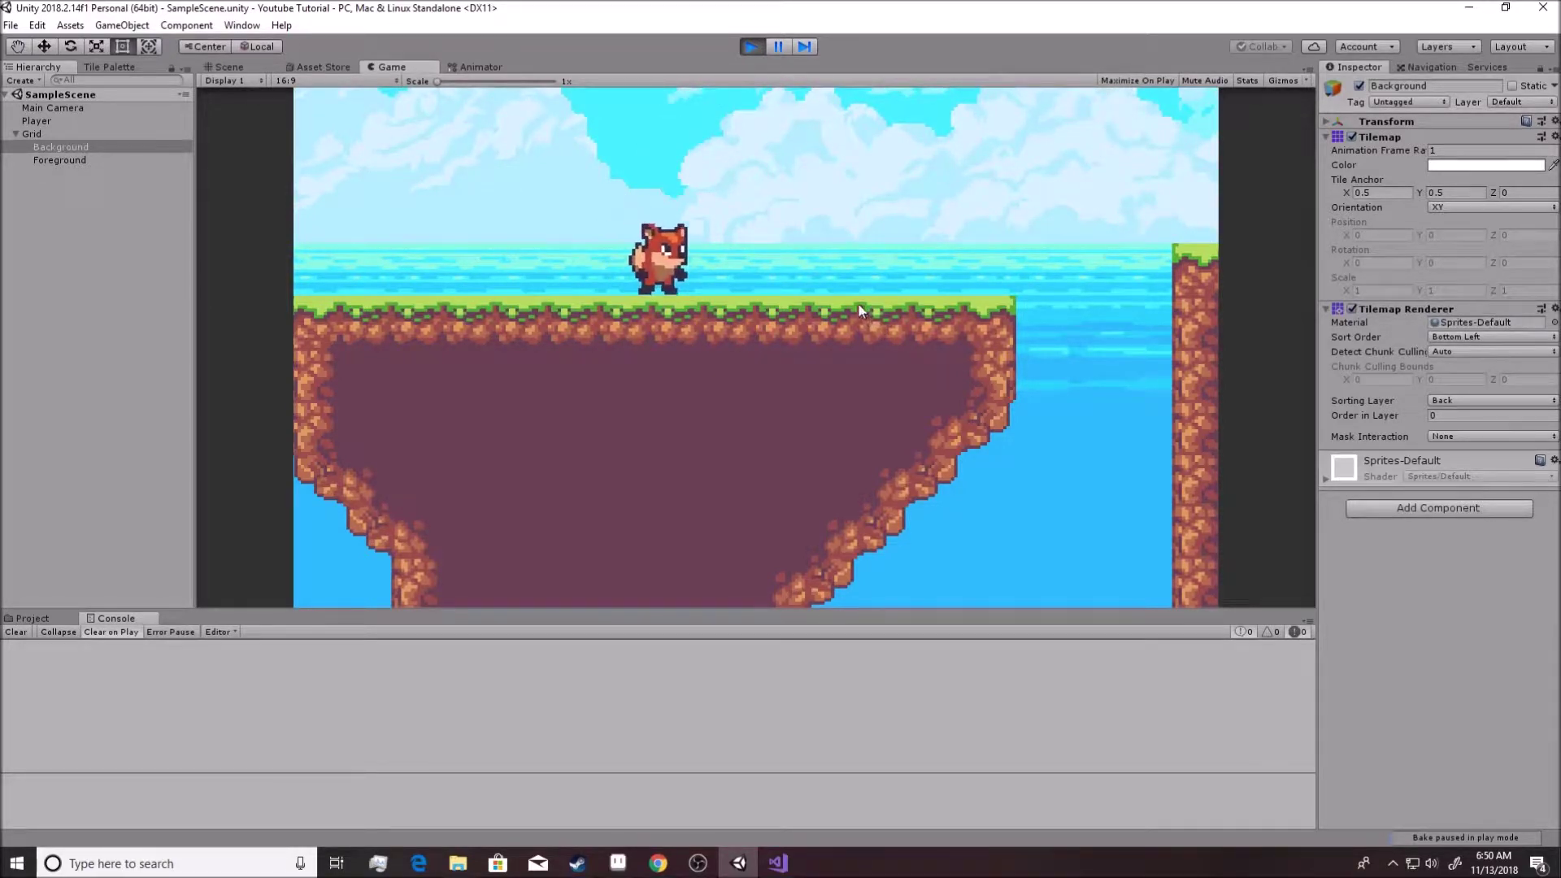
pyautogui.press('space')
pyautogui.hotkey('ctrl', 'p')
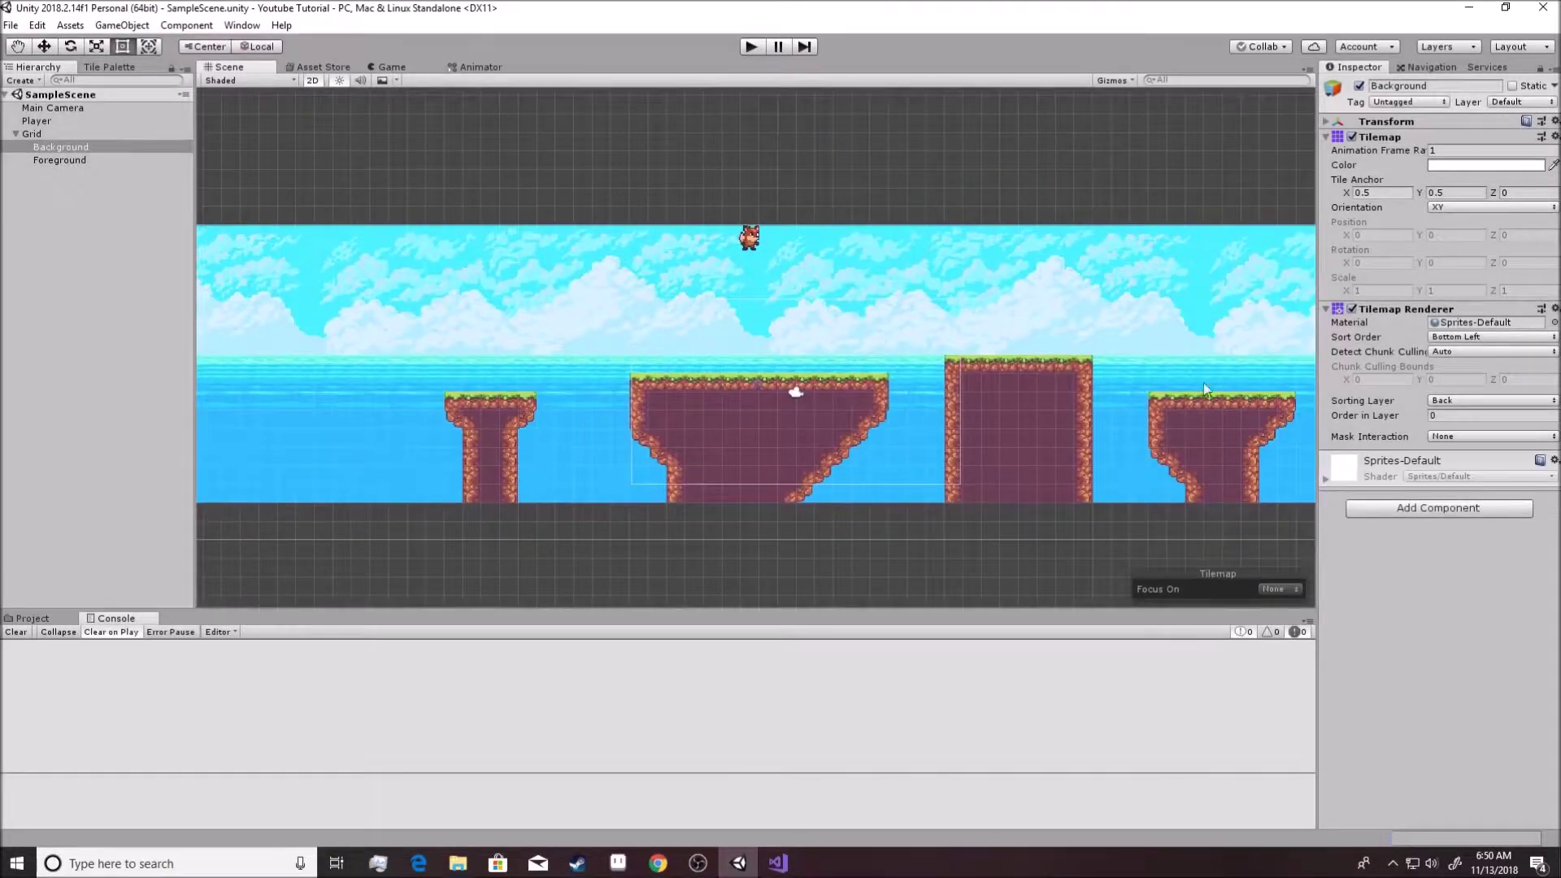
# Collapse the Grid object and make Main Camera a child of Player in the scene hierarchy
pyautogui.click(27, 134)
pyautogui.click(15, 134)
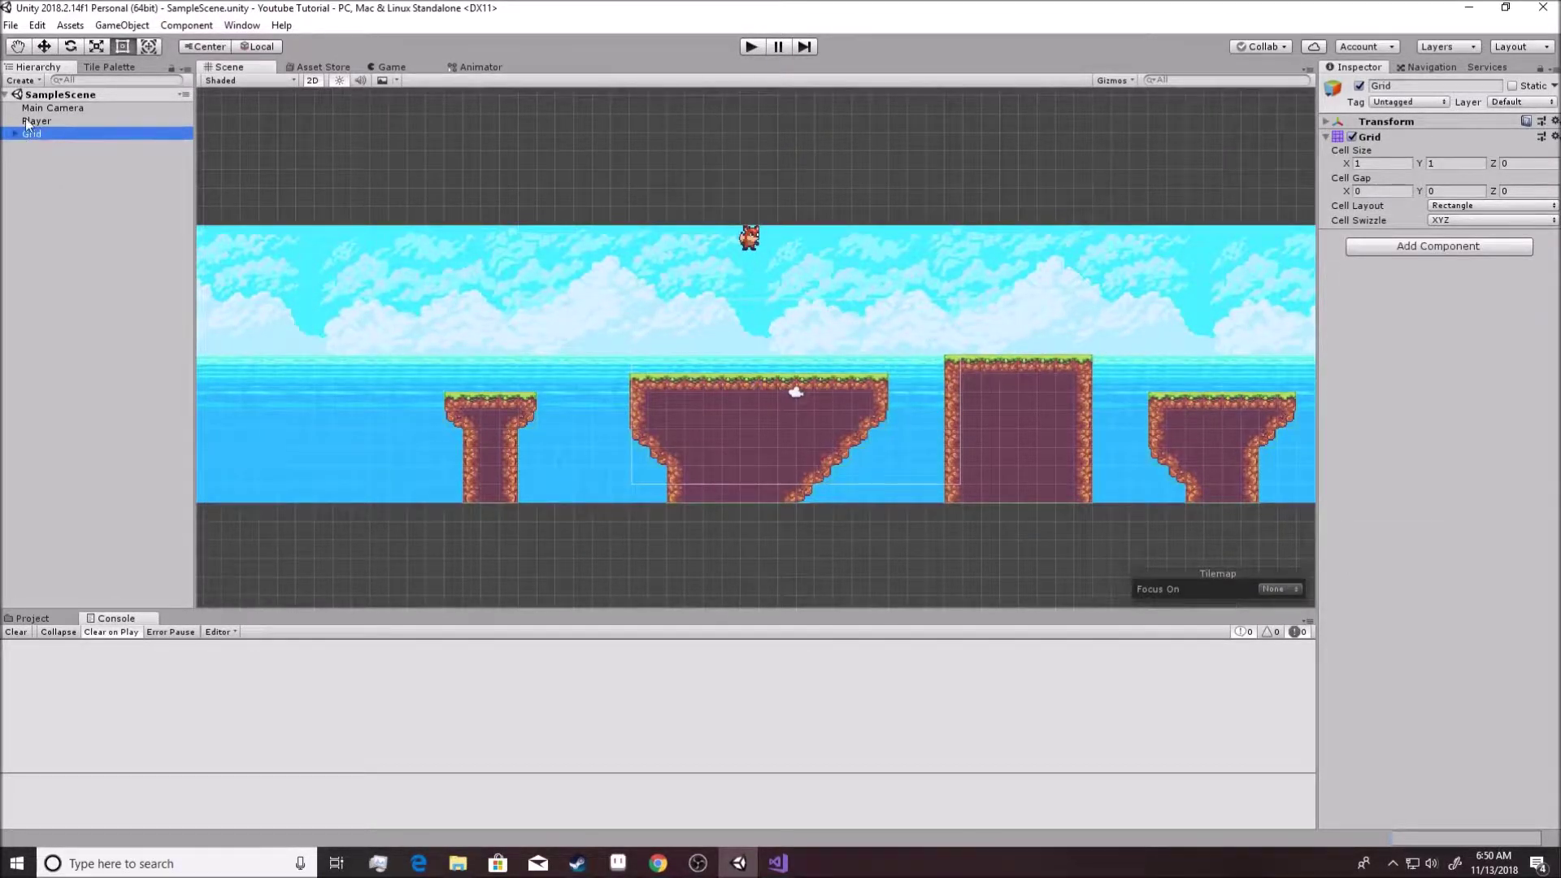
pyautogui.click(35, 120)
pyautogui.click(42, 108)
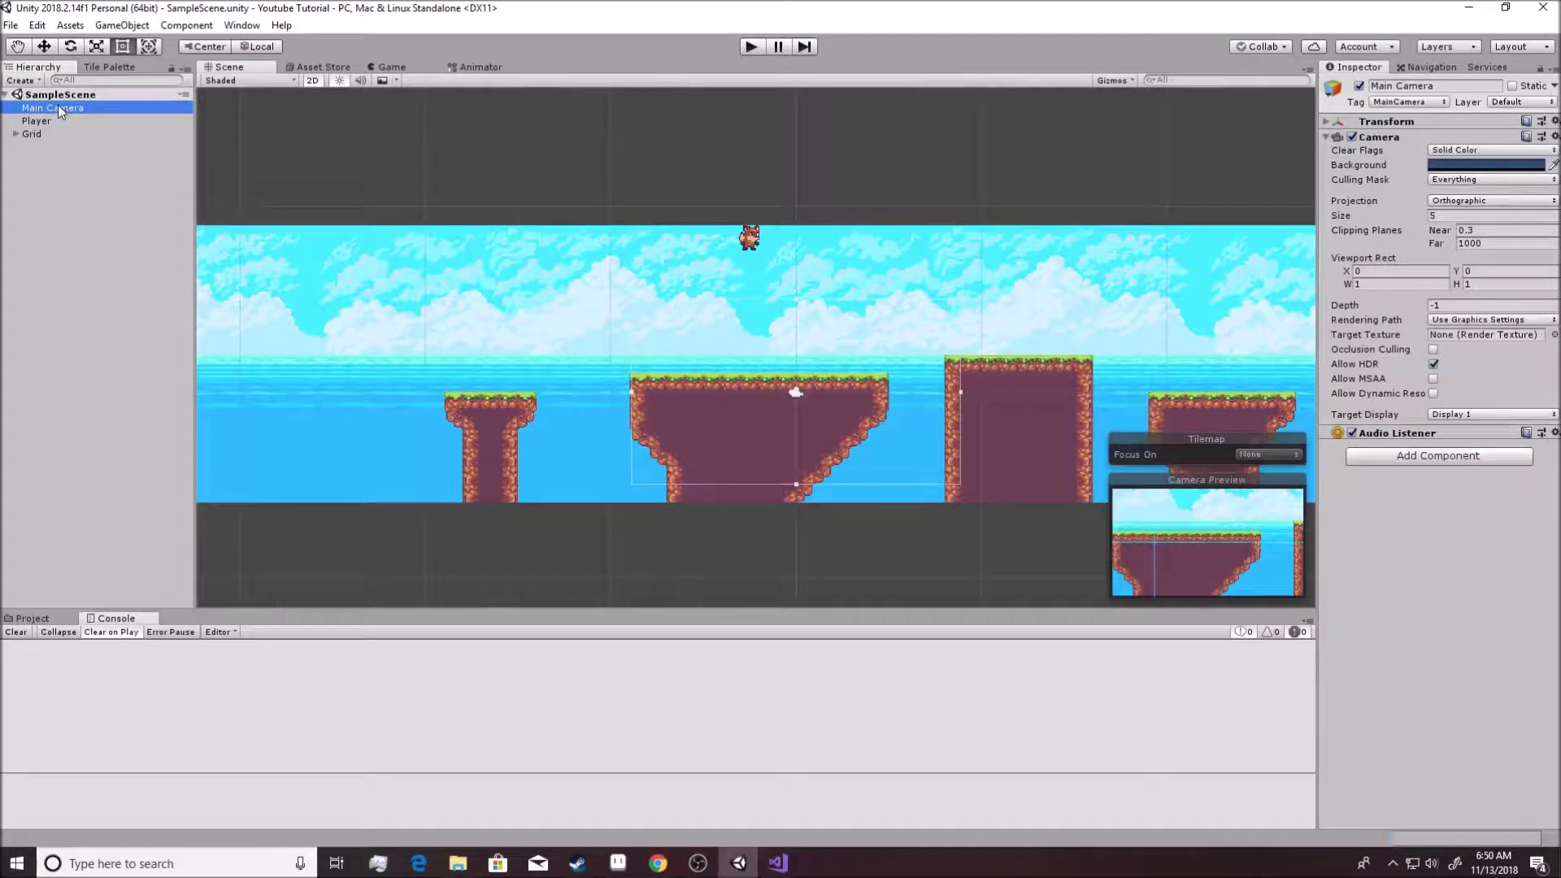
pyautogui.moveTo(56, 105); pyautogui.dragTo(55, 122)
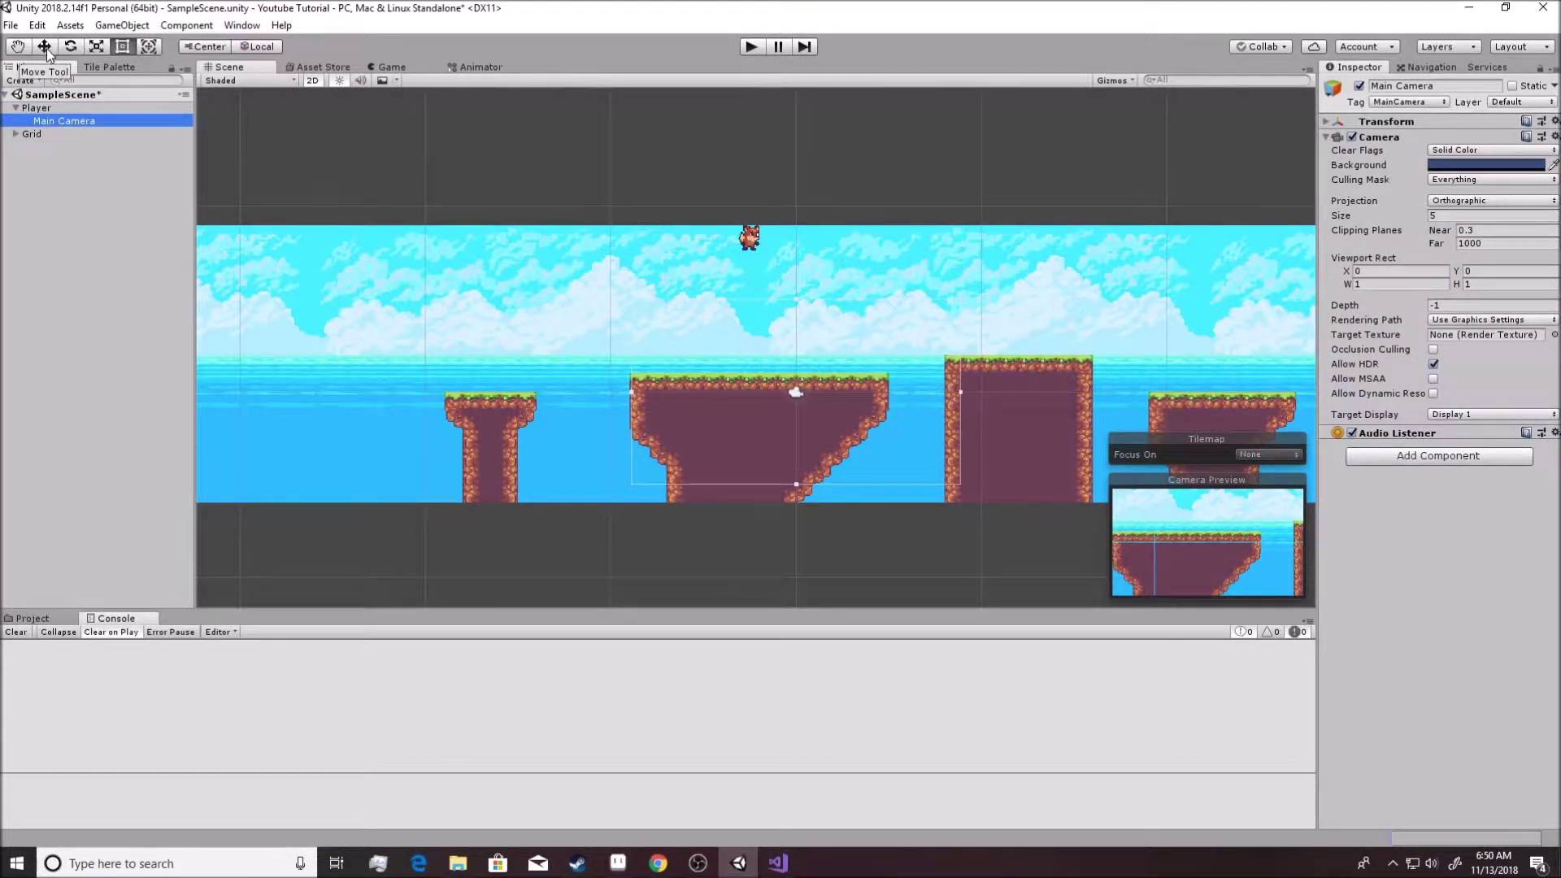
# Move Main Camera with the Move tool so its view is centred just above the fox
pyautogui.press('w')
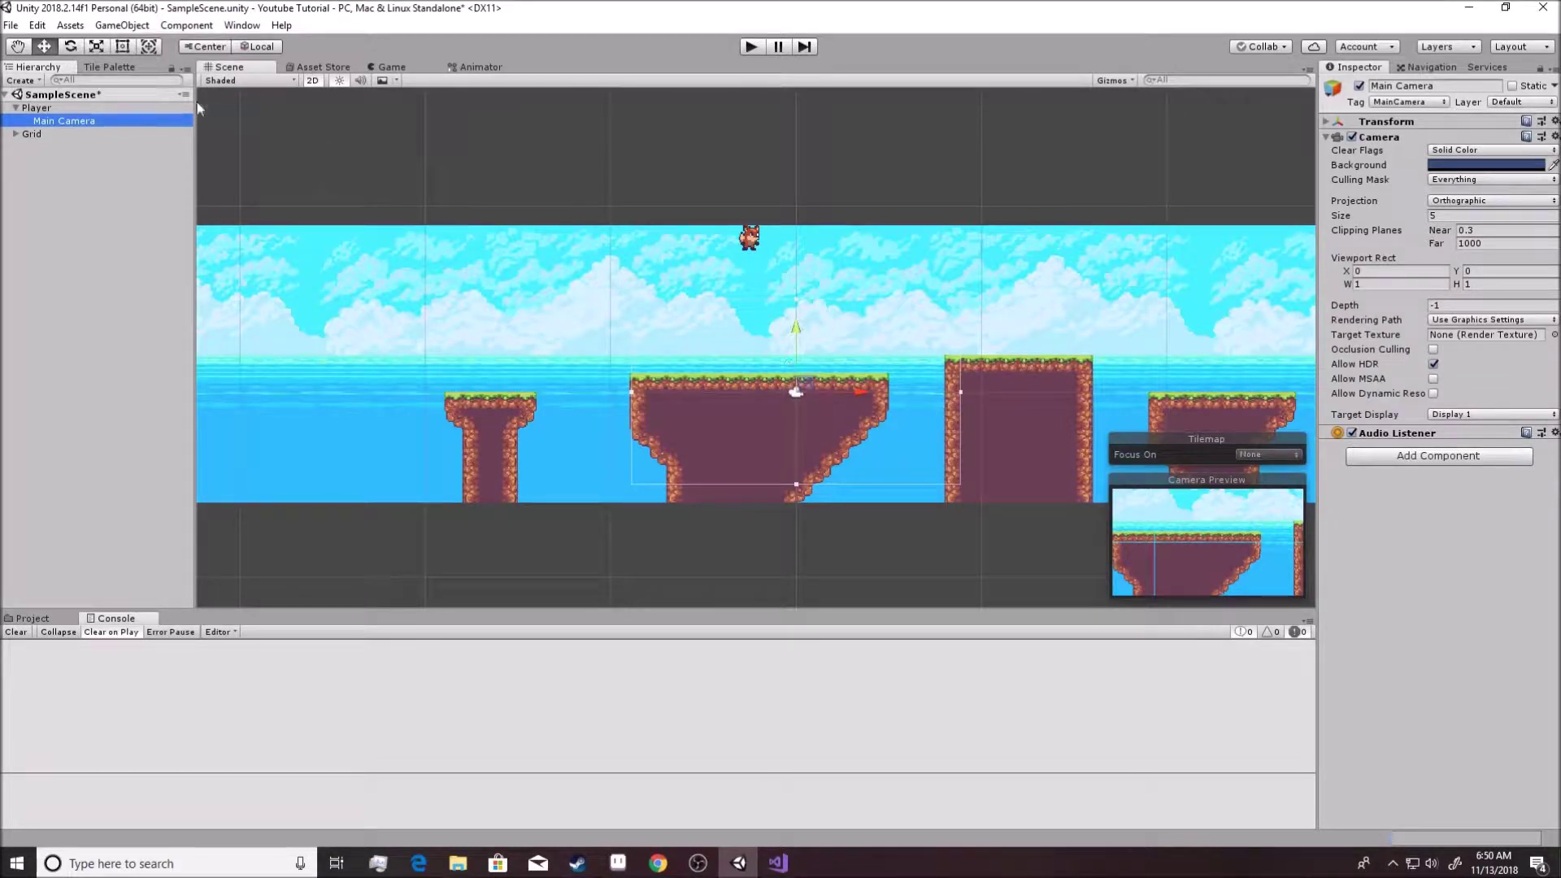
pyautogui.click(44, 47)
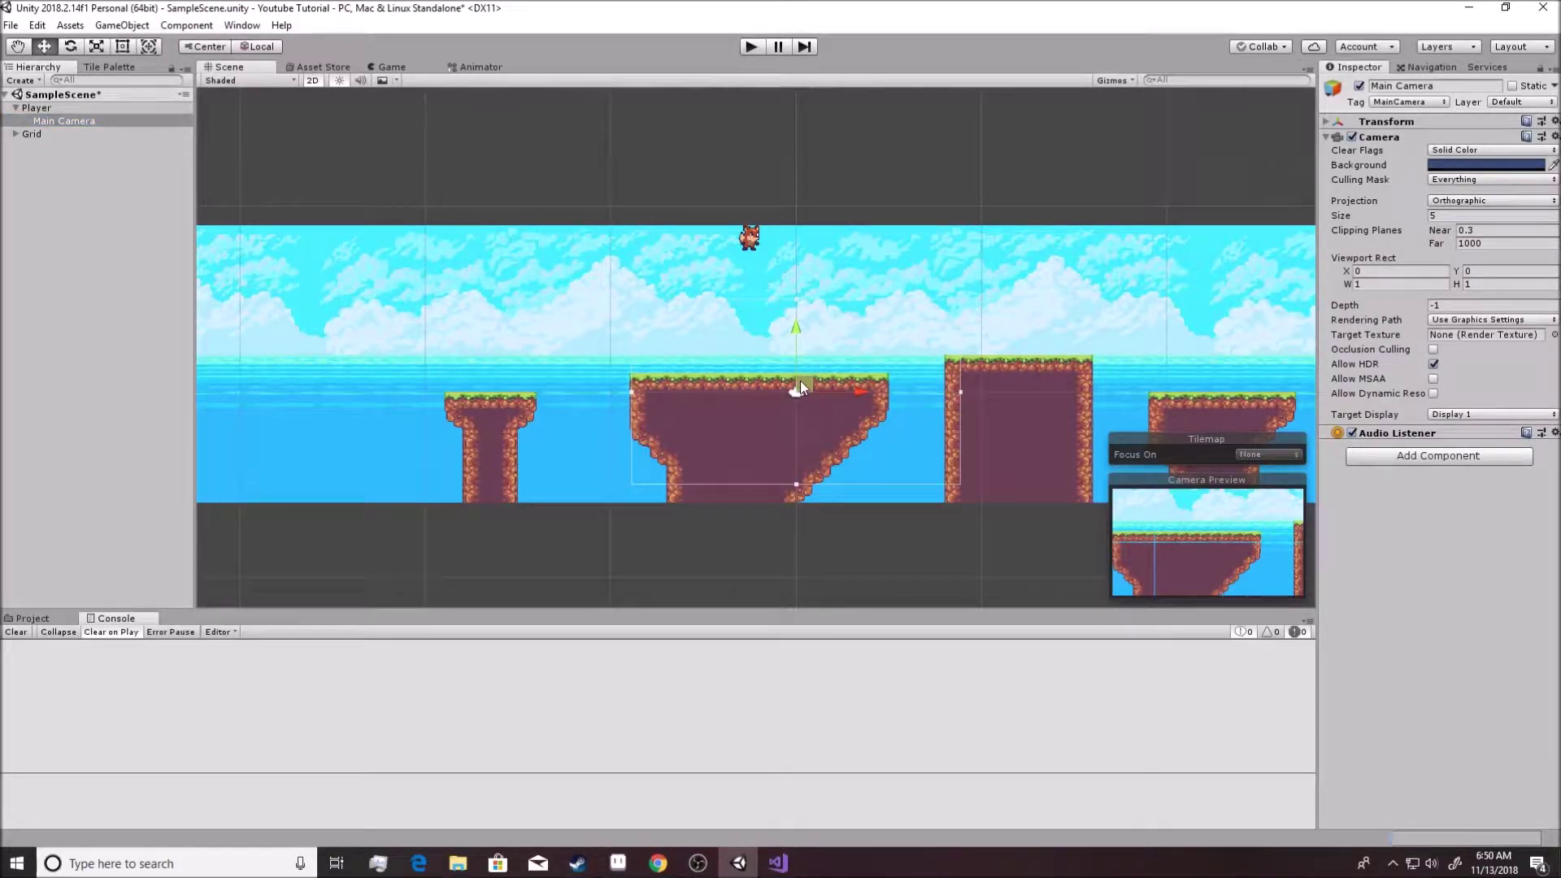
pyautogui.moveTo(800, 380); pyautogui.dragTo(766, 206)
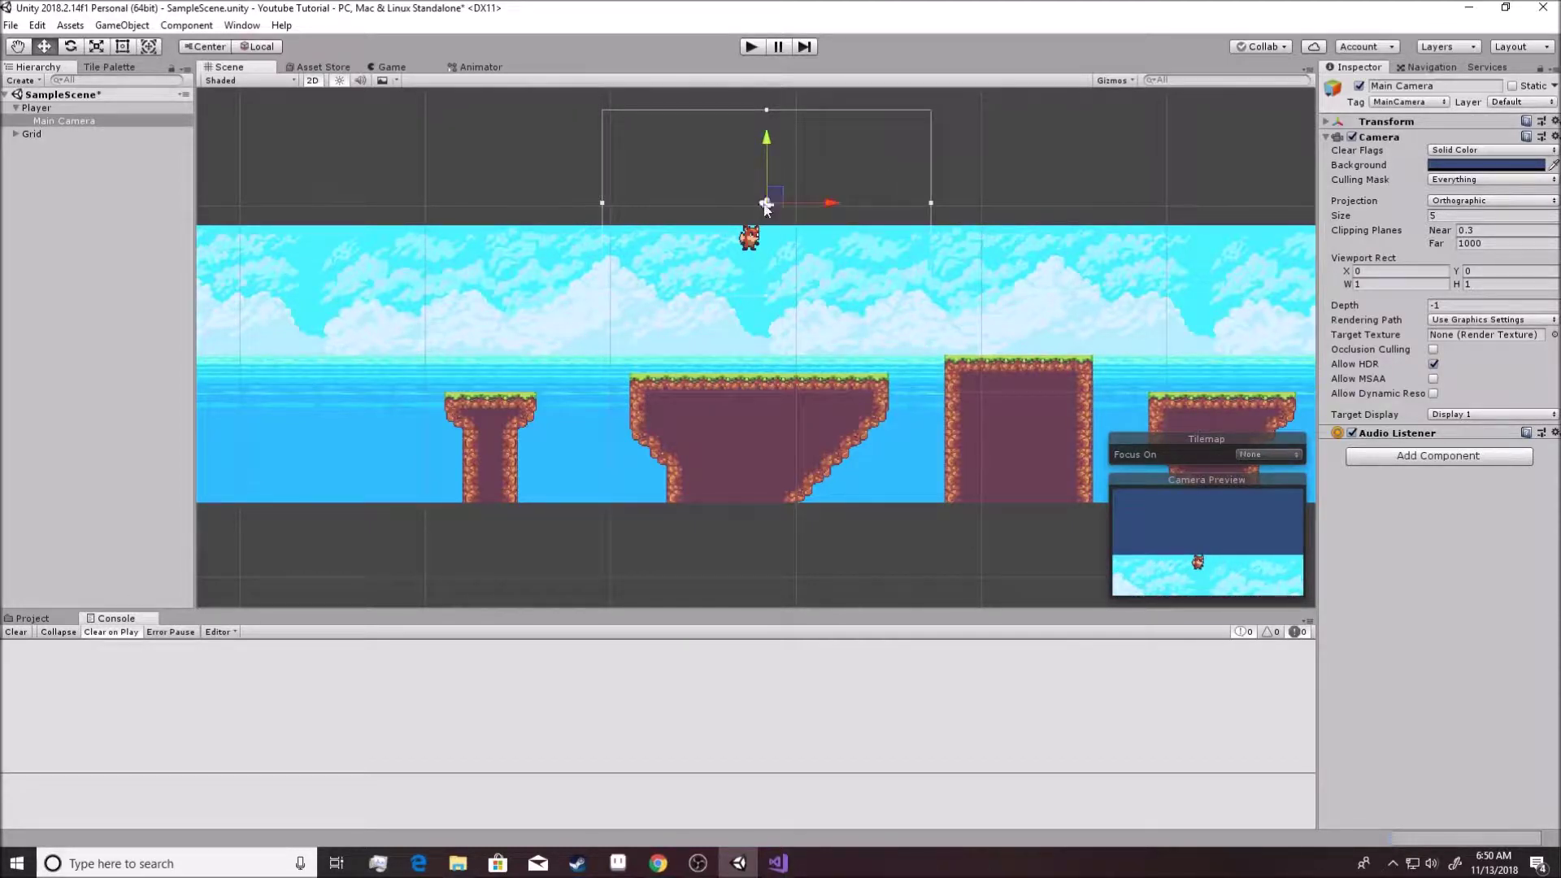
# Play-test how the camera follows the fox while running and jumping between platforms, and end the test run
pyautogui.click(749, 49)
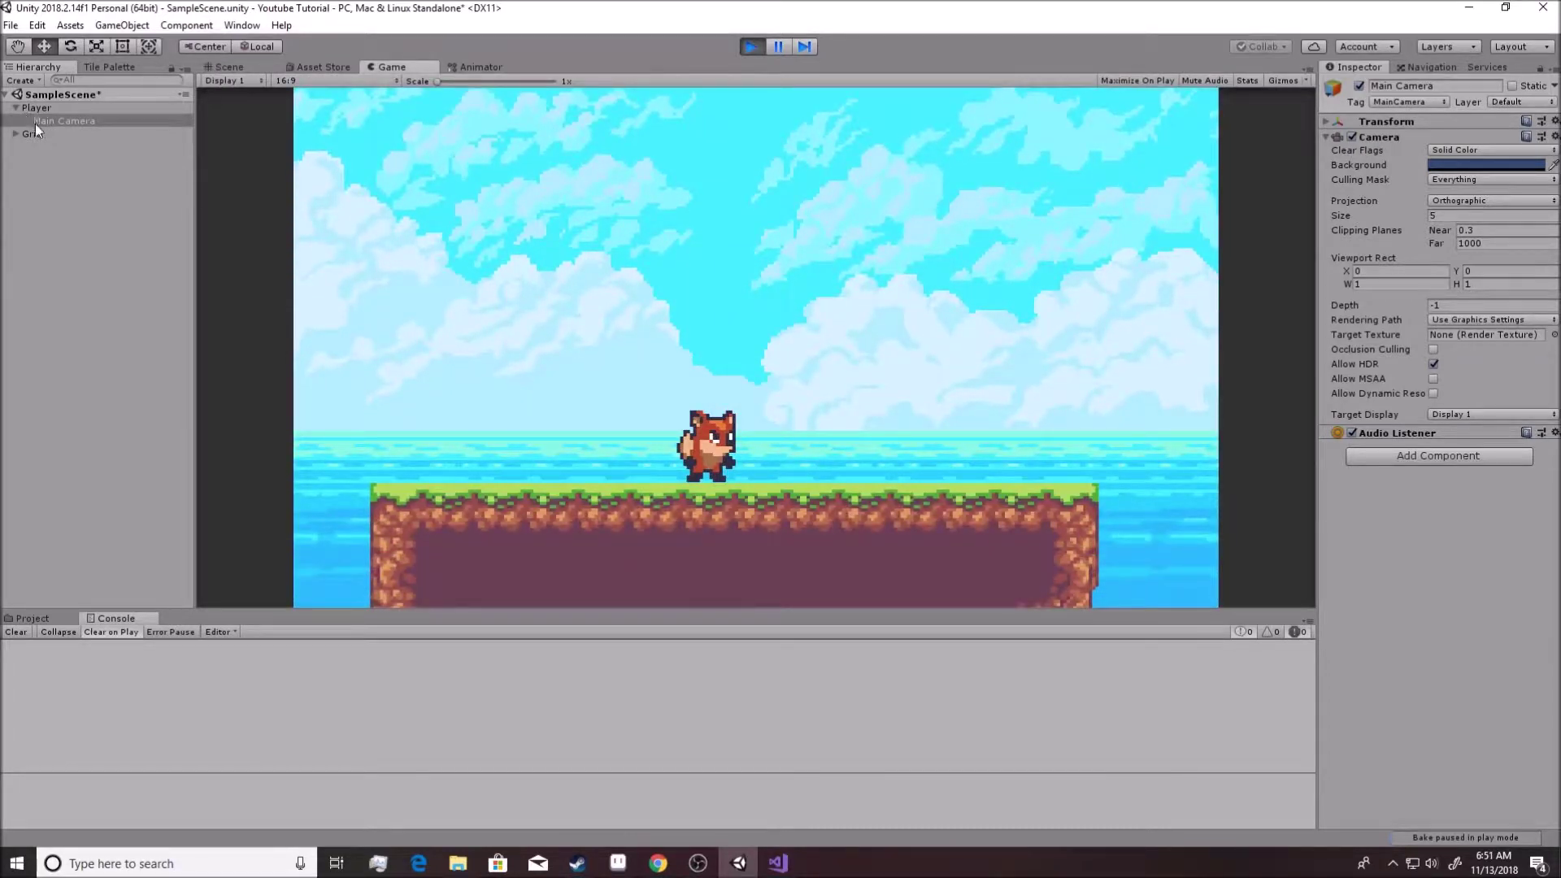
pyautogui.press('d')
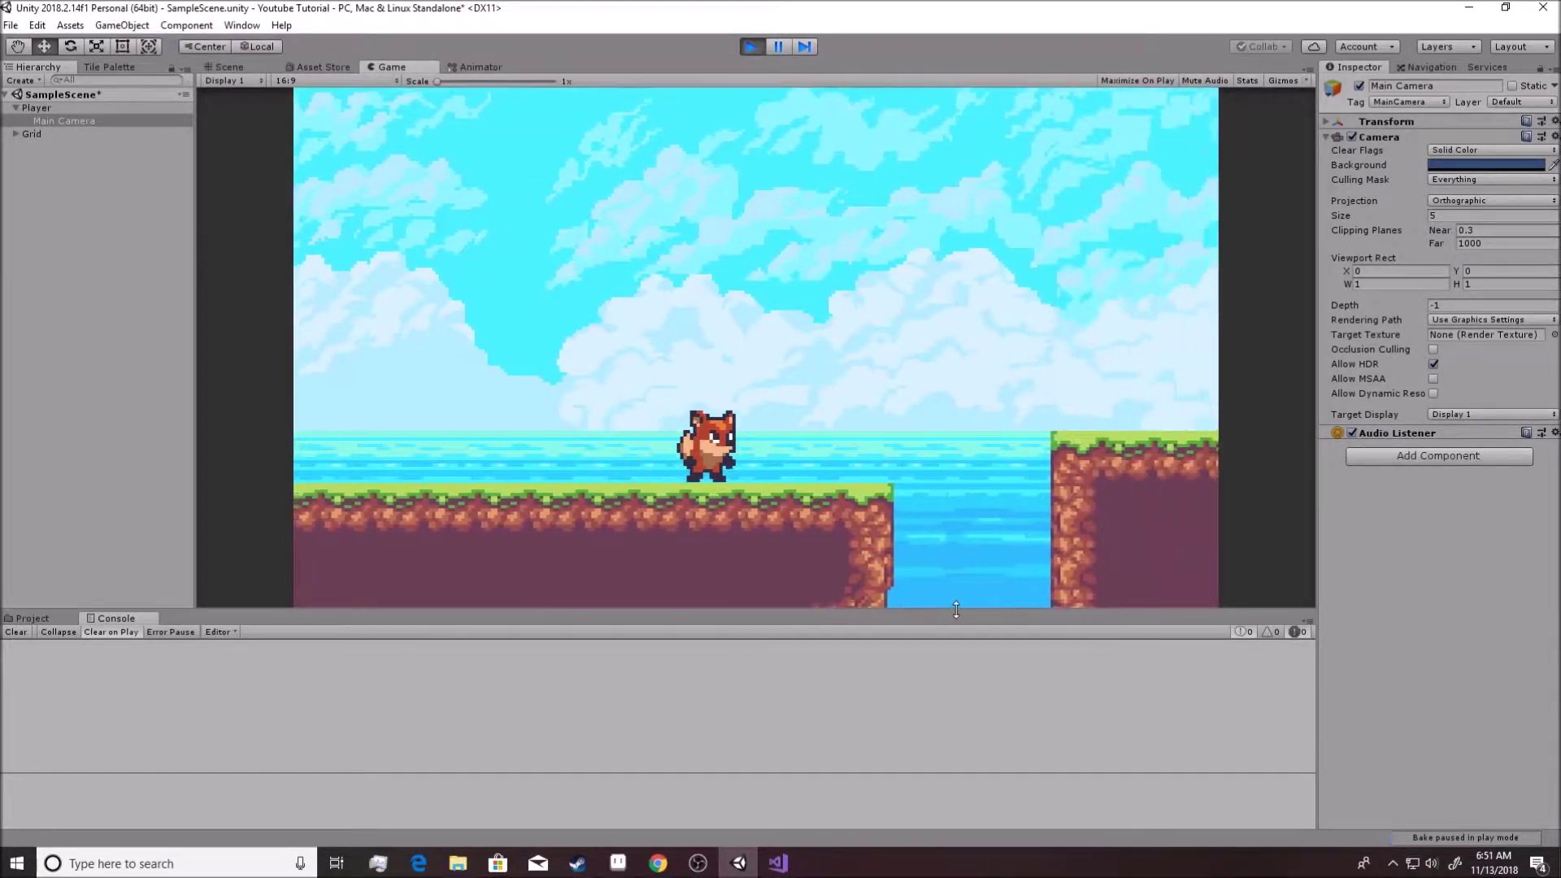
pyautogui.press('space')
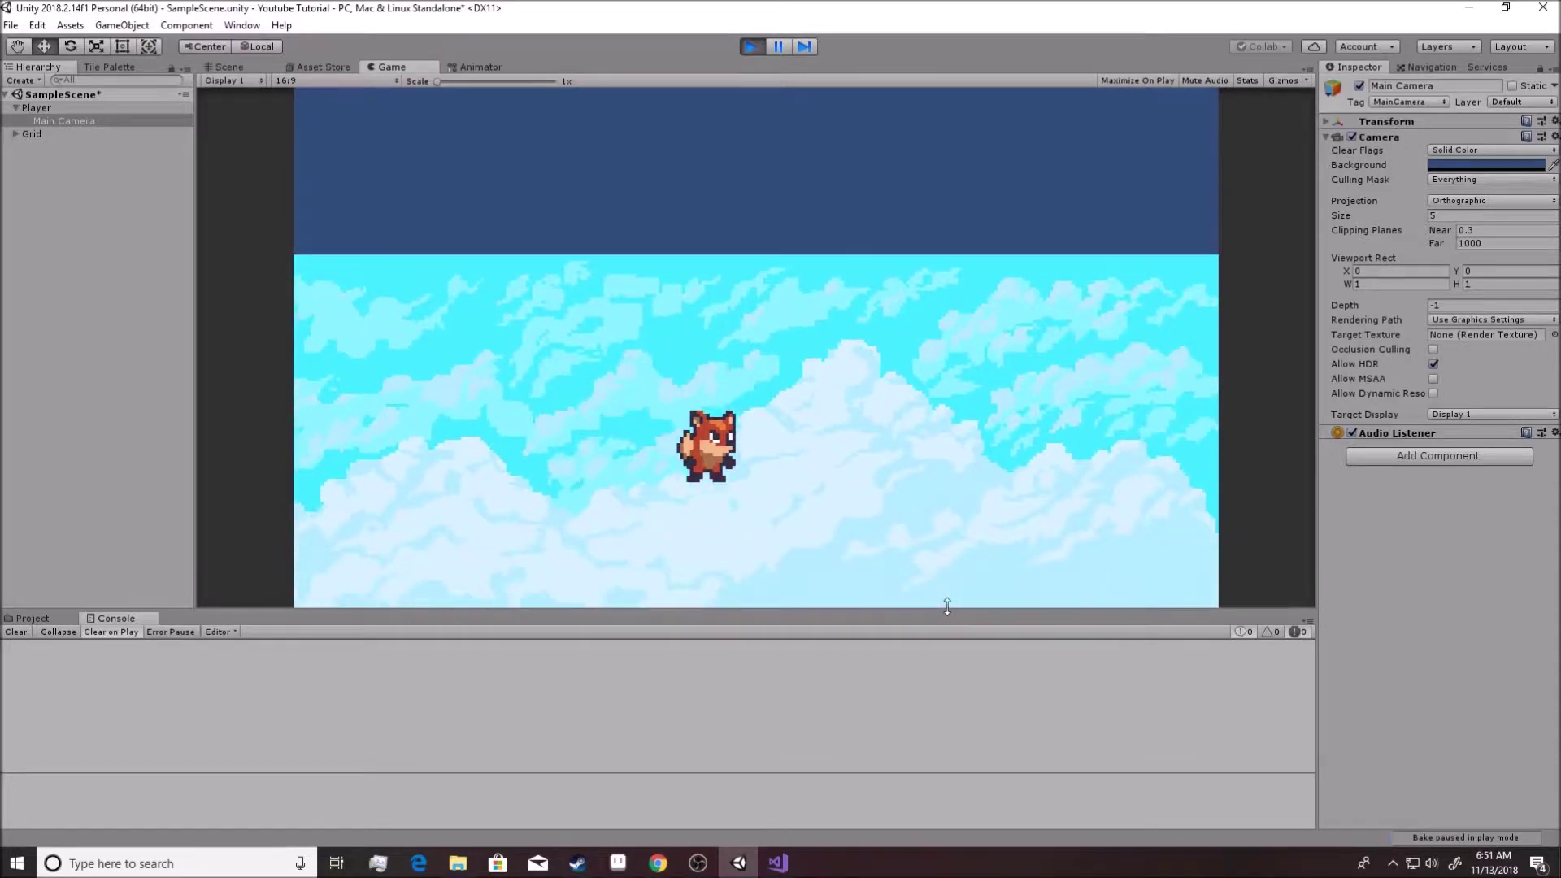
pyautogui.press('Right')
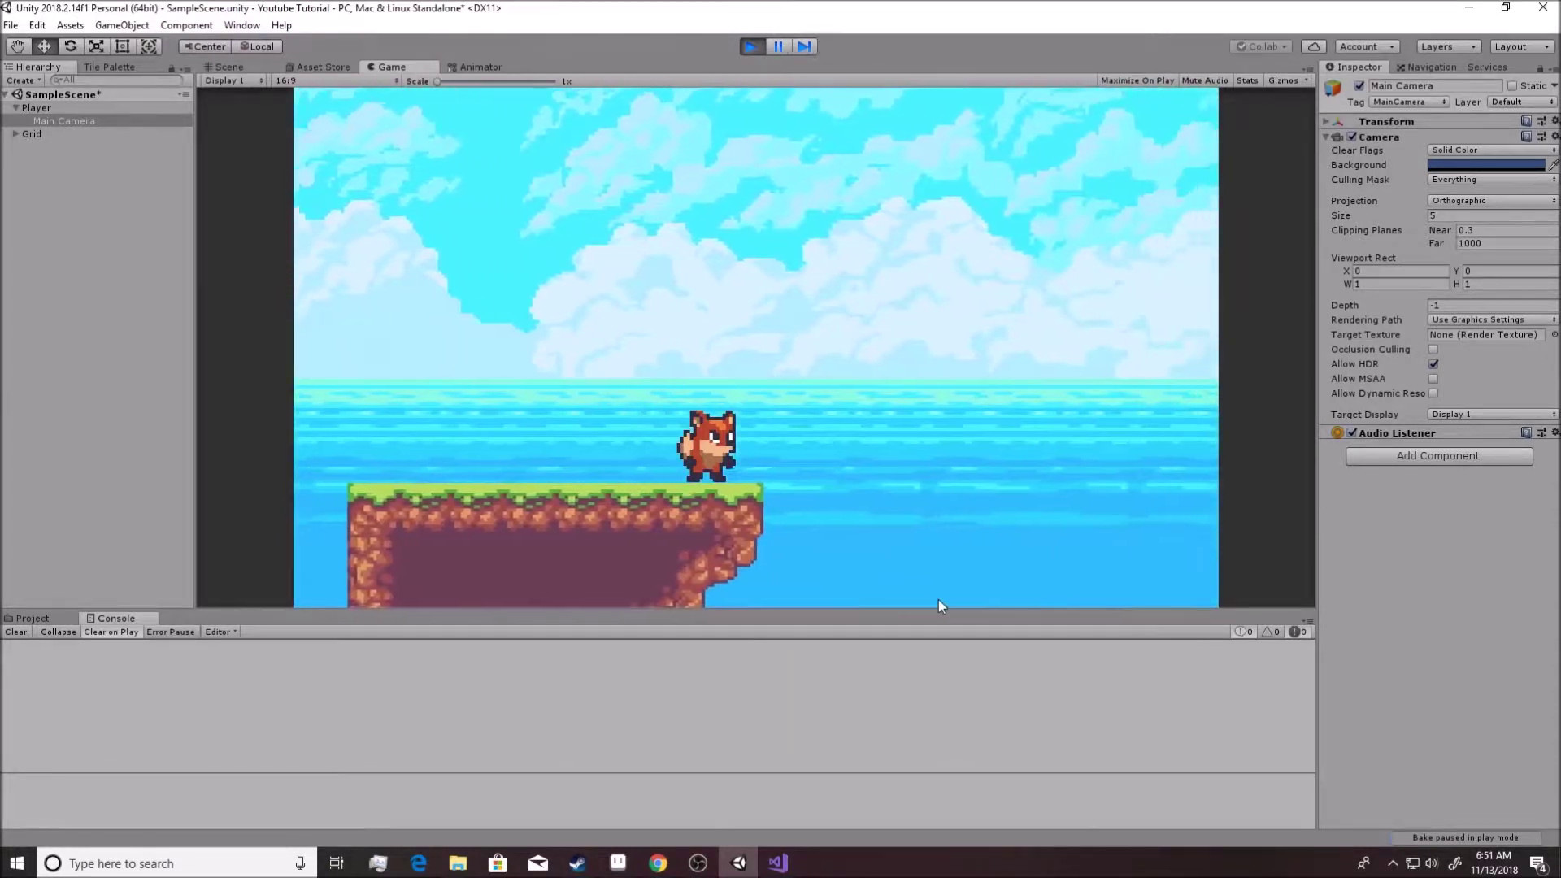
pyautogui.press('space')
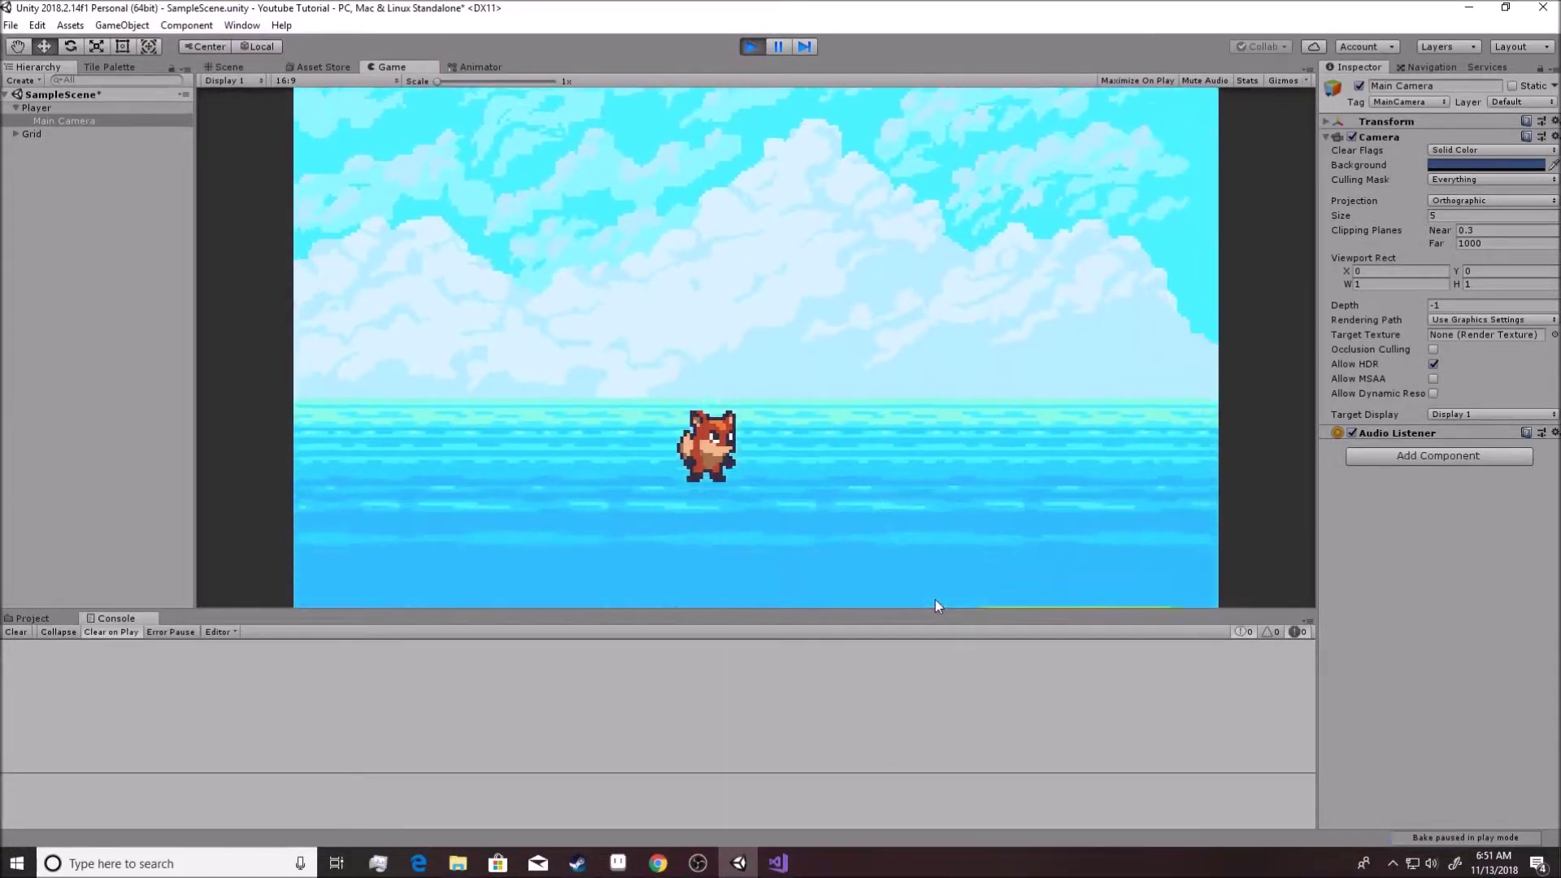
pyautogui.press('Left')
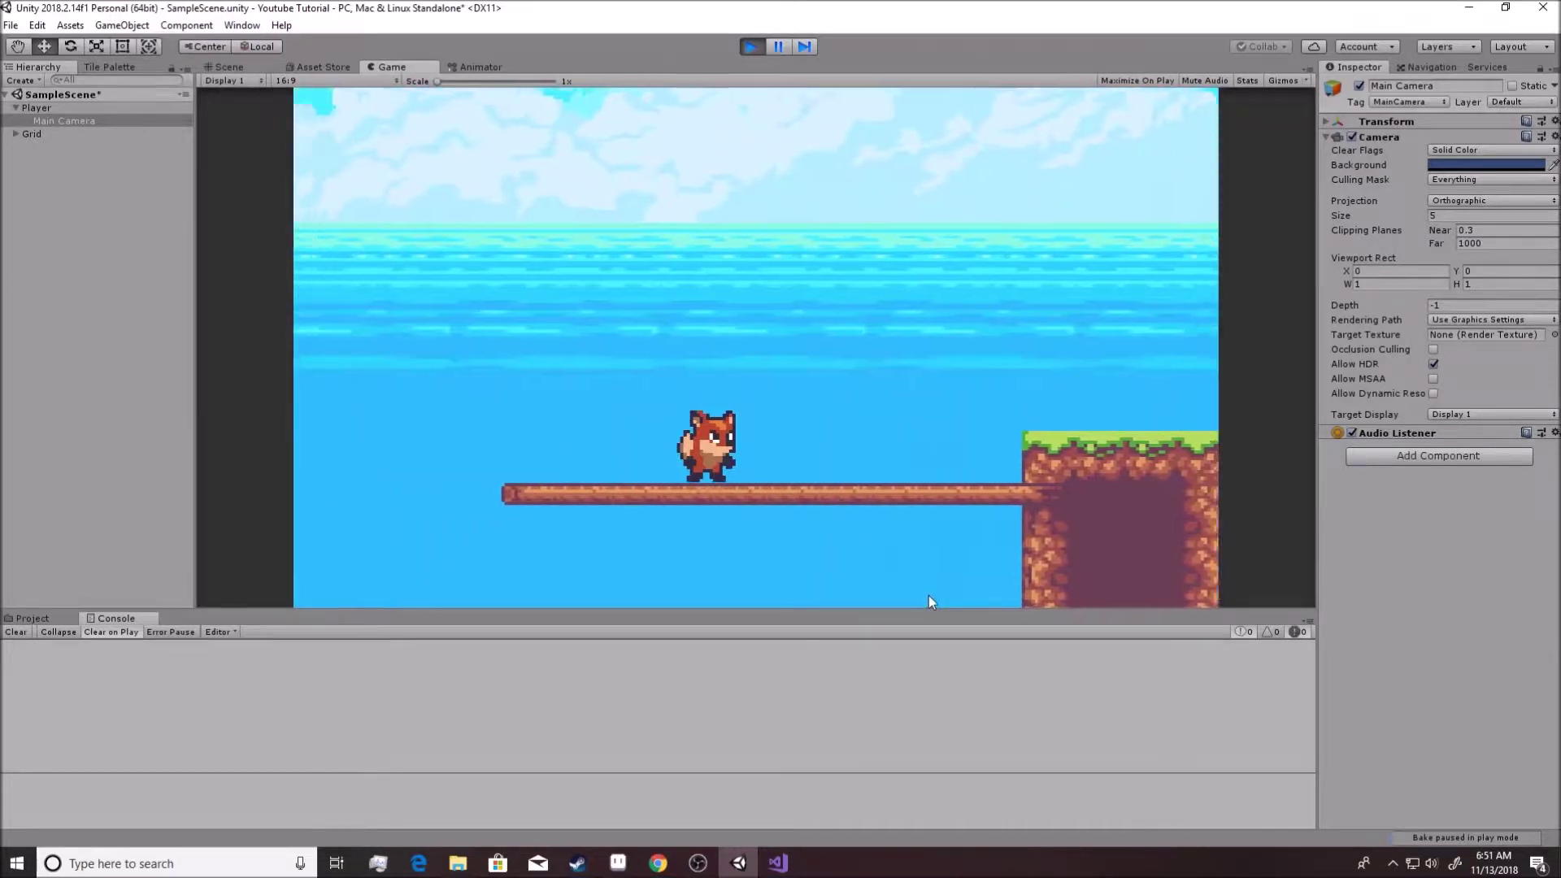
pyautogui.press('space')
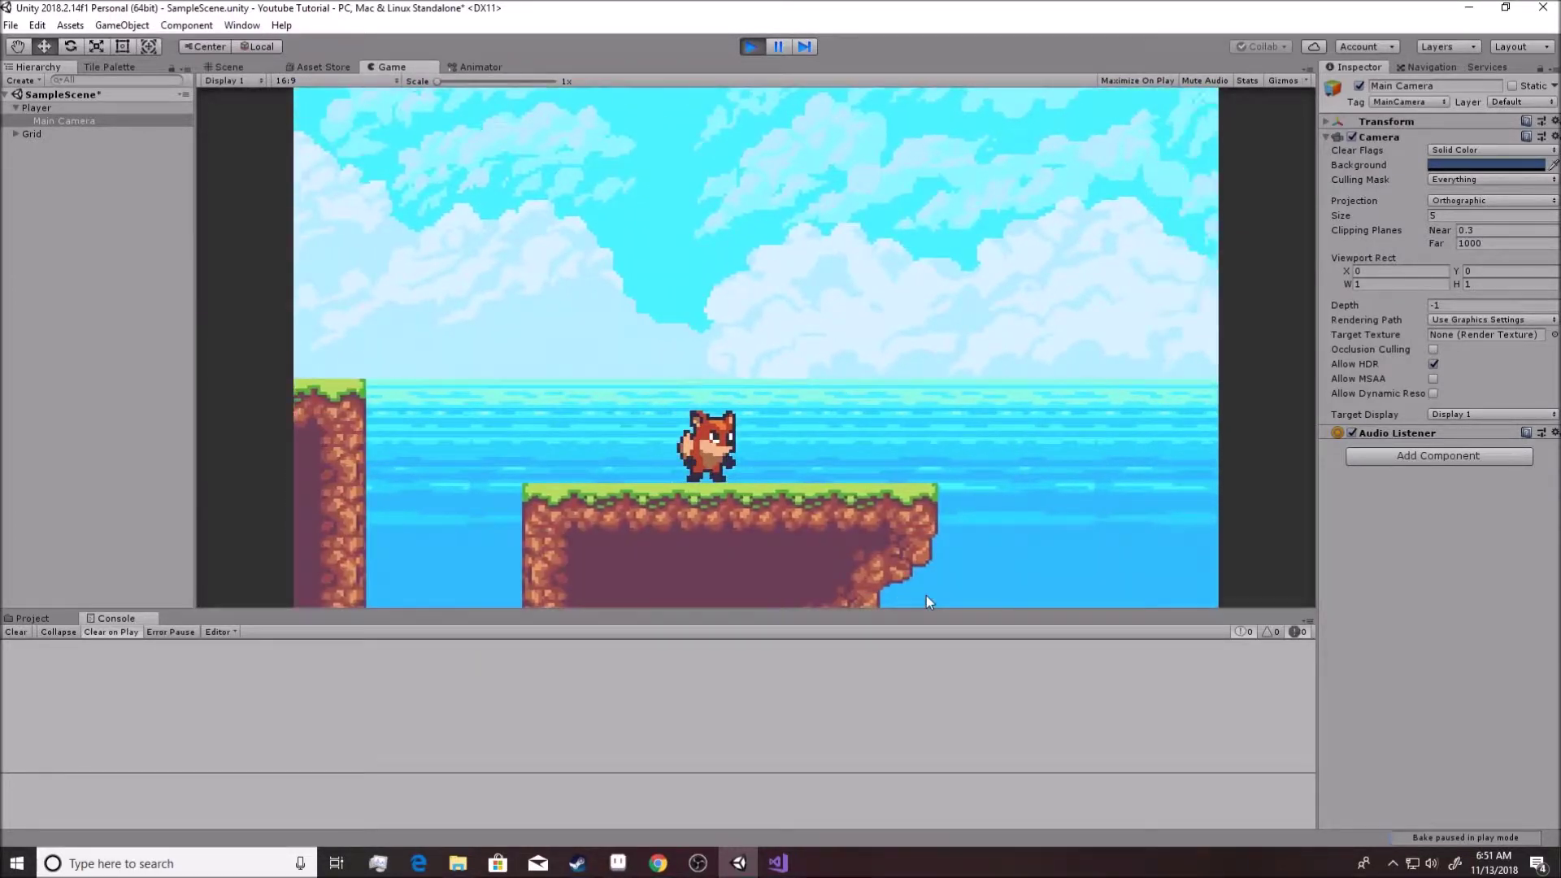
pyautogui.press('Left')
pyautogui.press('space')
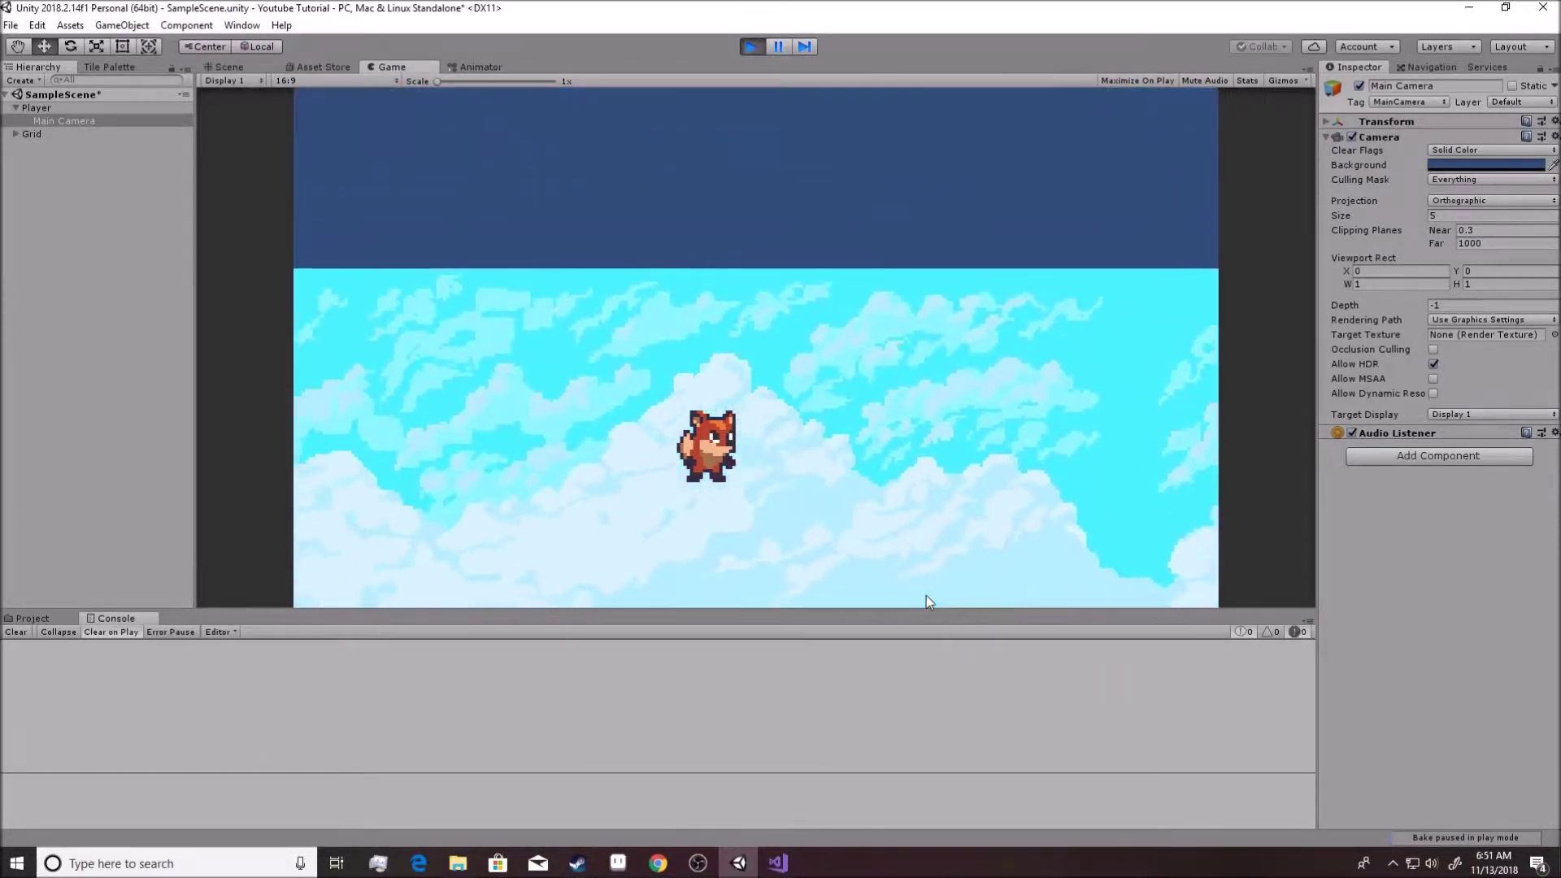
pyautogui.press('space')
pyautogui.press('Right')
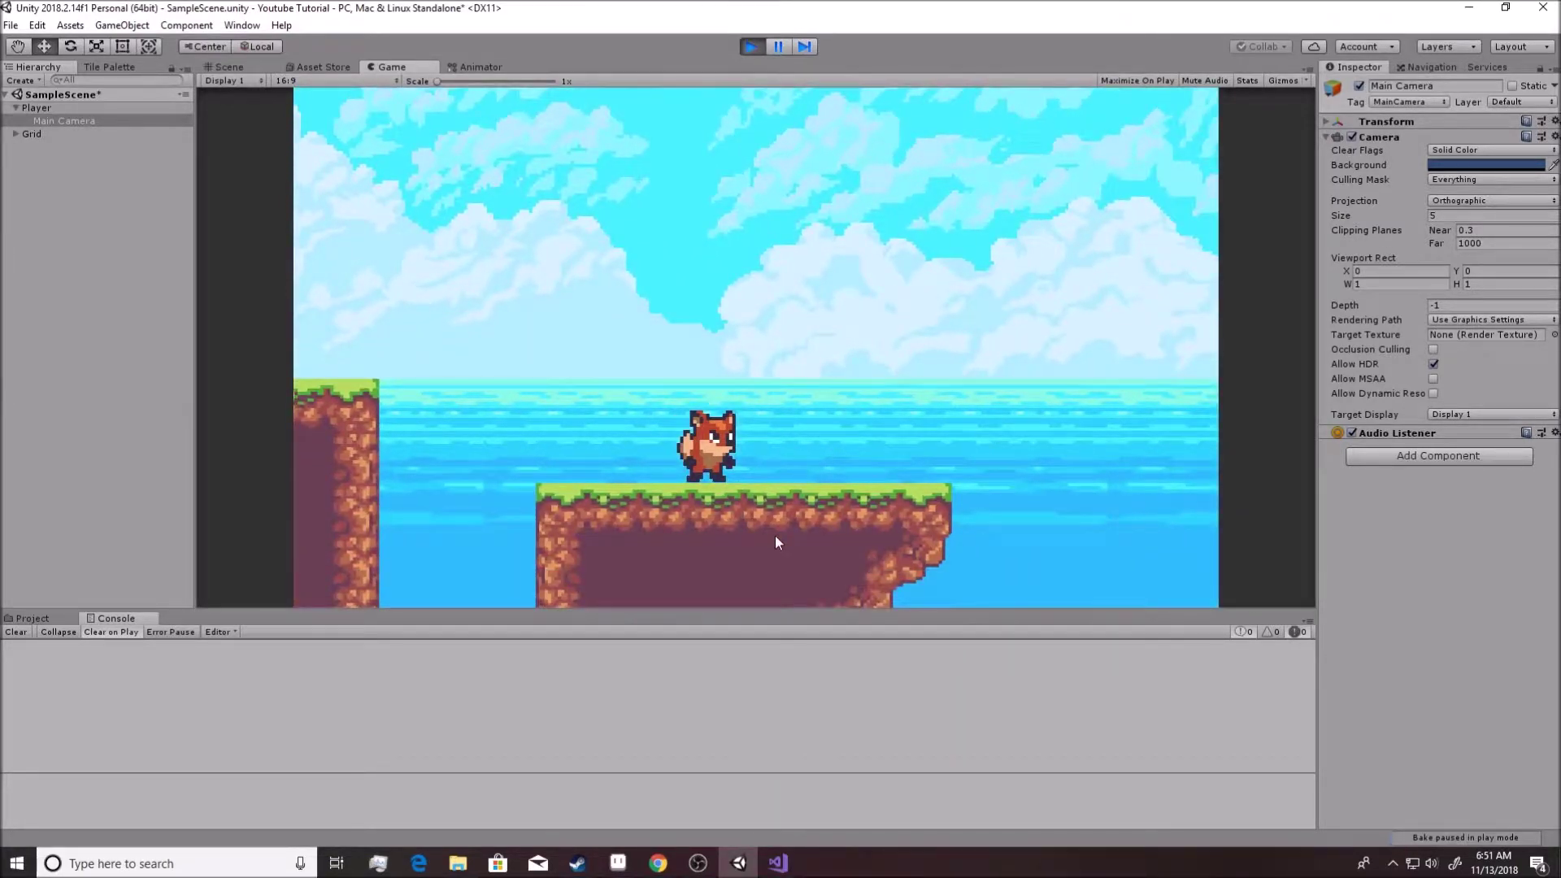
pyautogui.press('space')
pyautogui.press('Right')
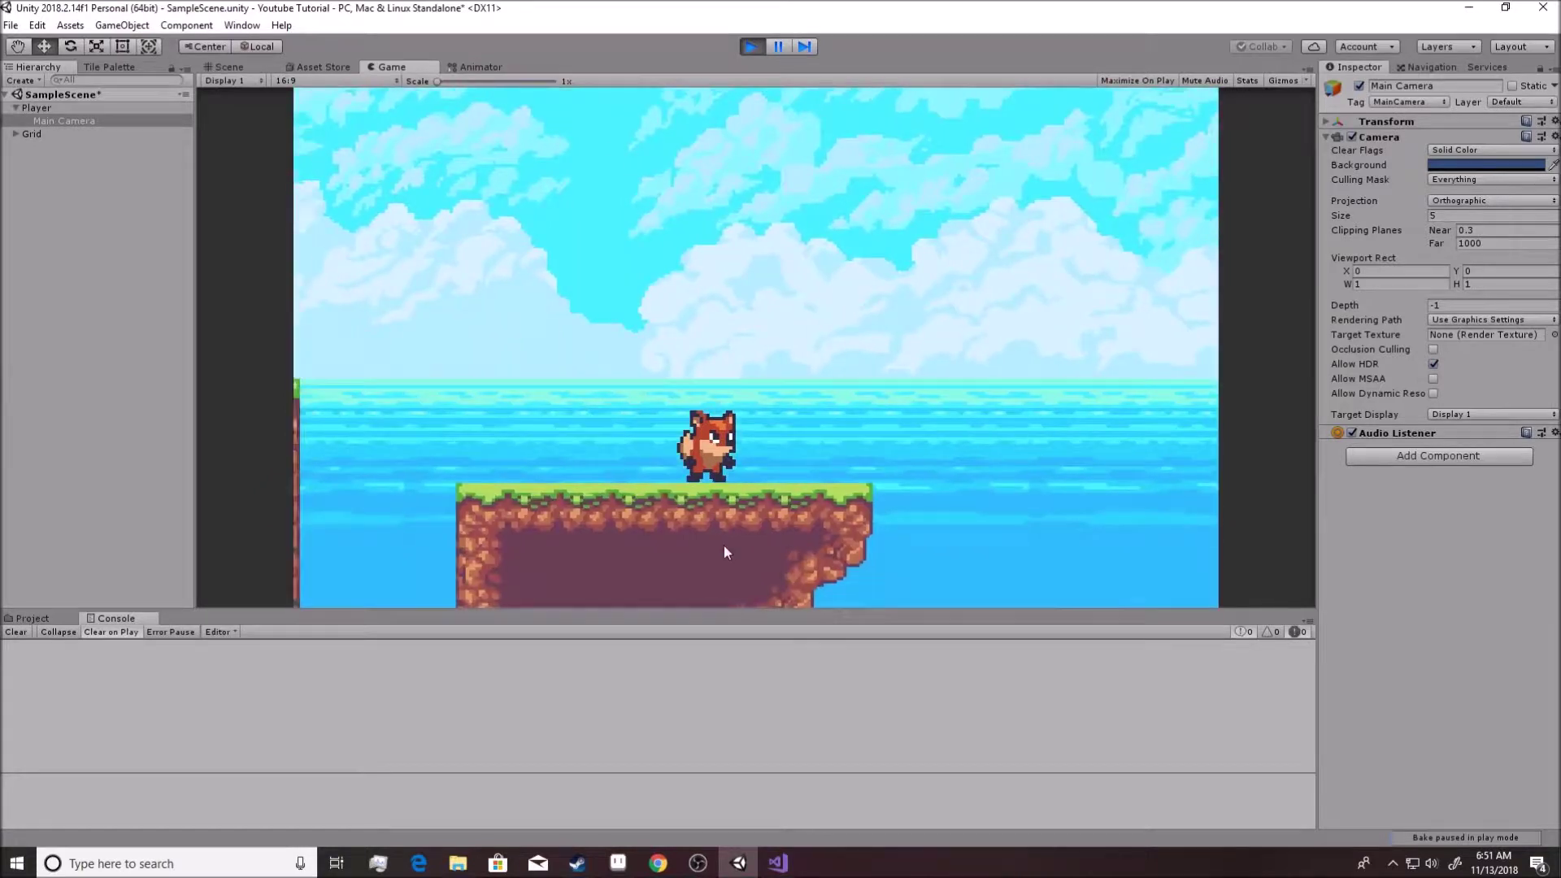
pyautogui.press('Left')
pyautogui.press('space')
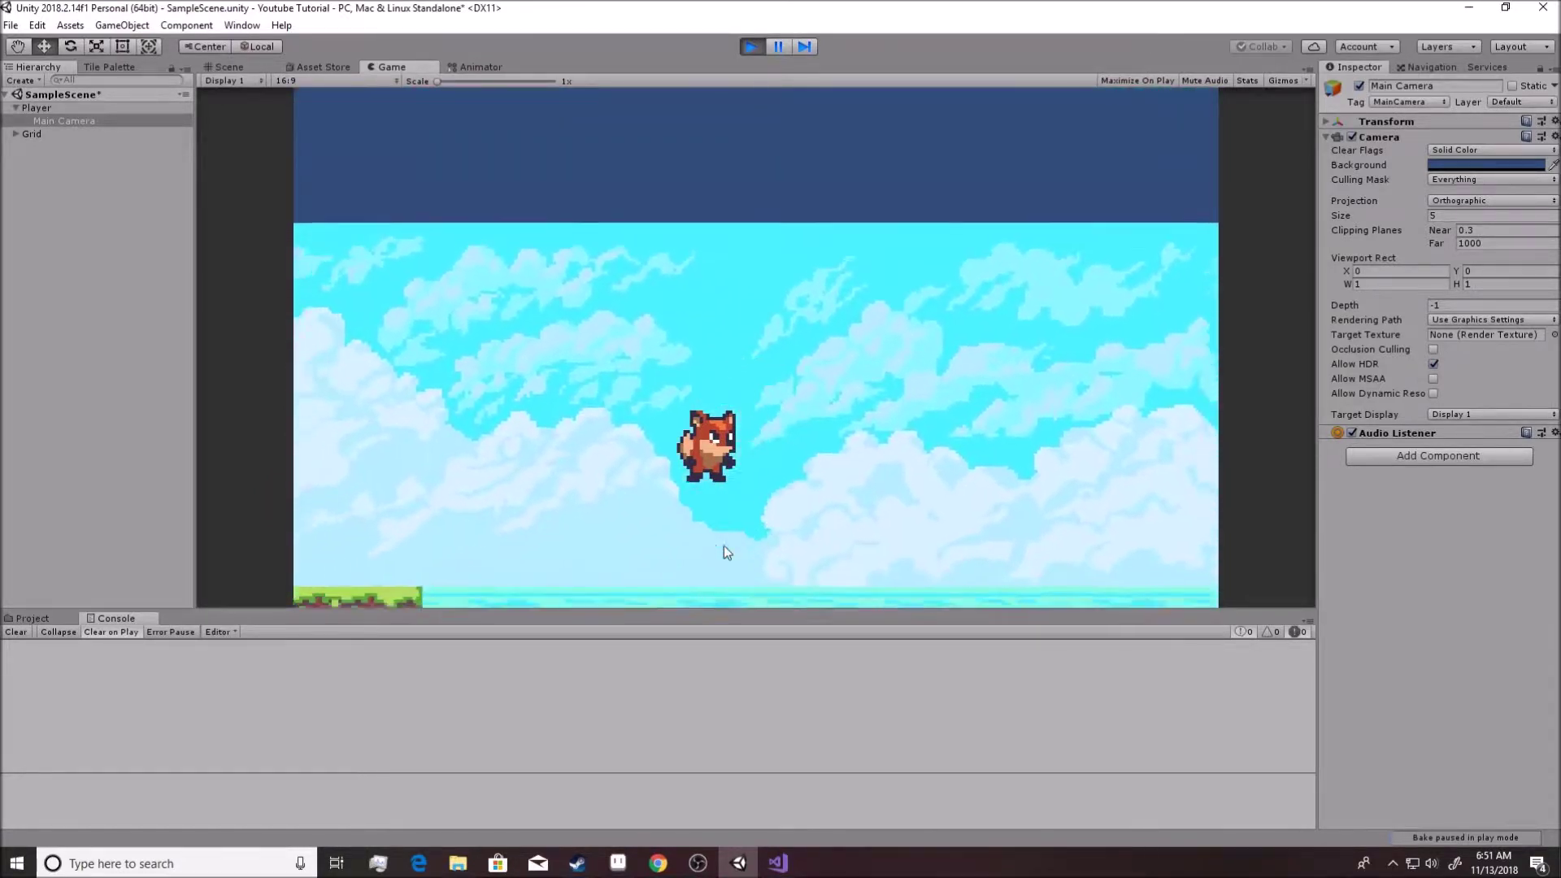
pyautogui.press('space')
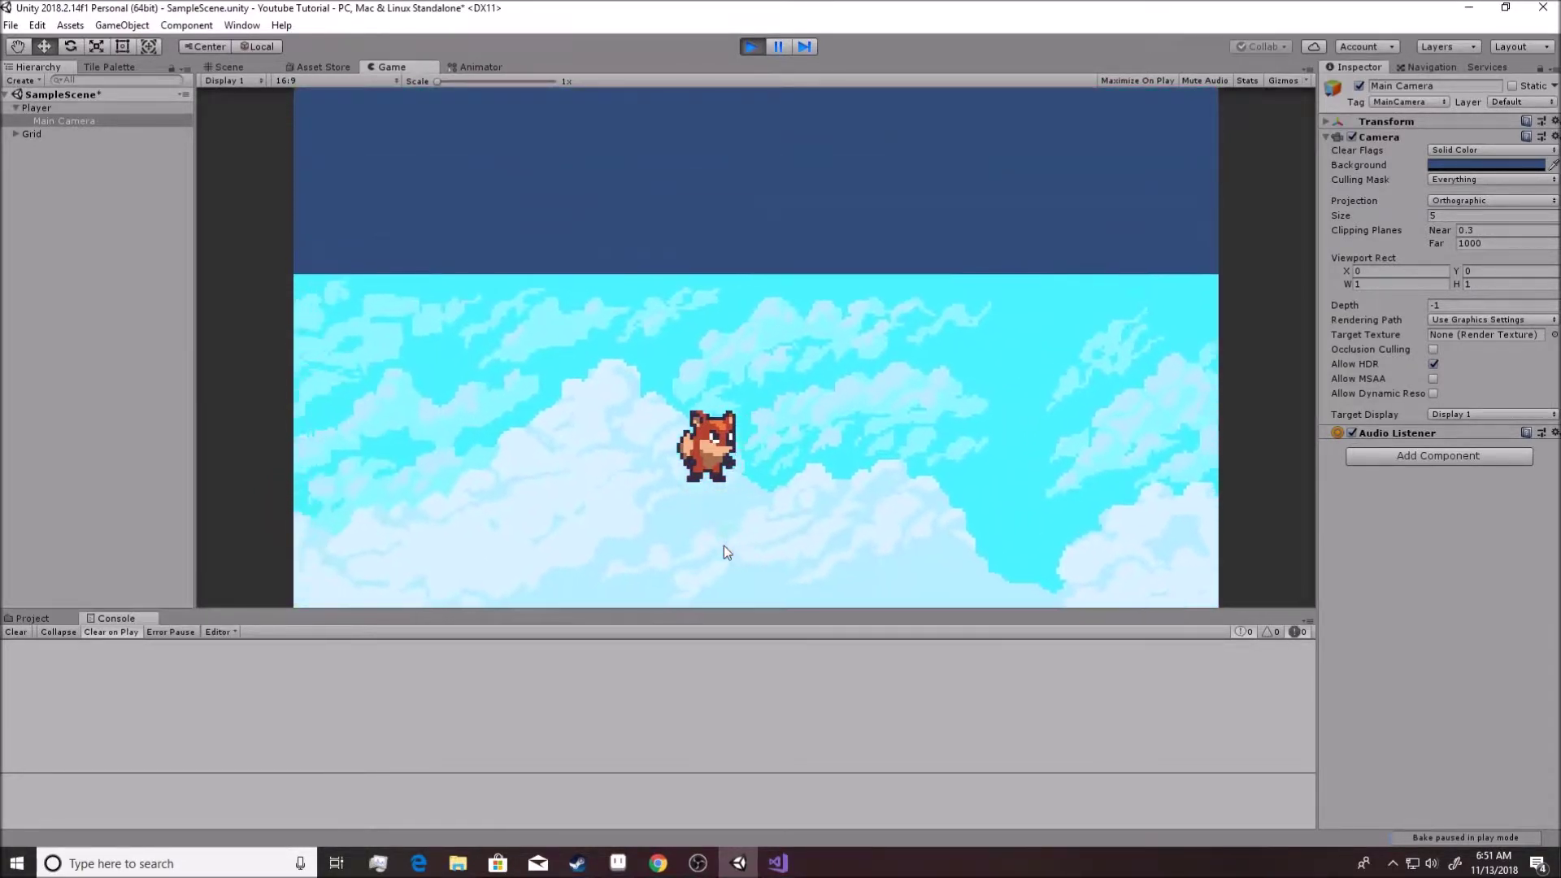
pyautogui.press('Right')
pyautogui.press('space')
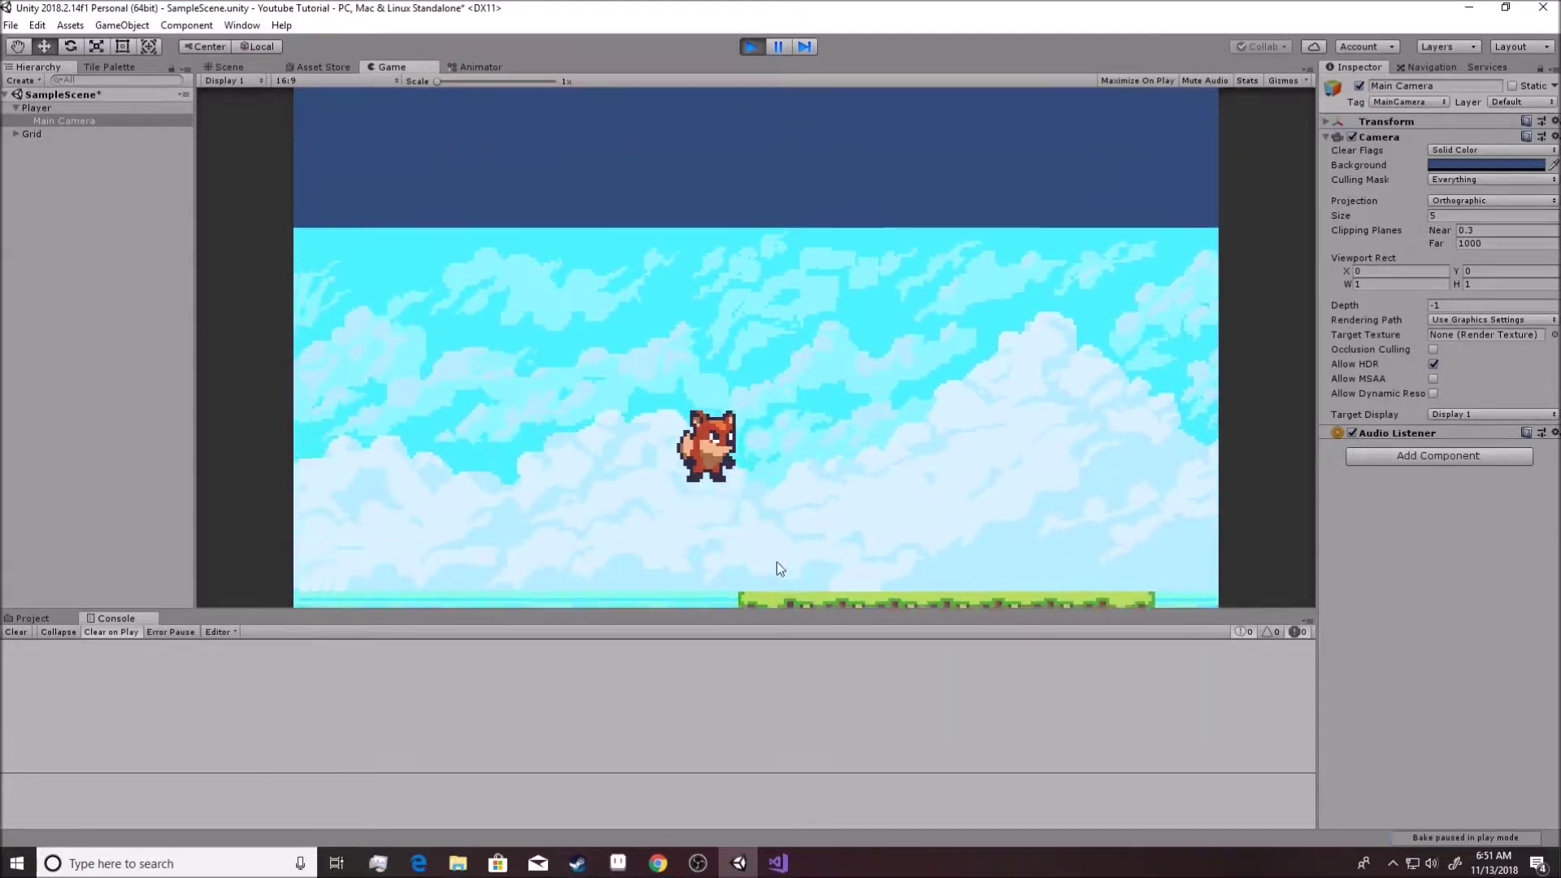
pyautogui.press('Left')
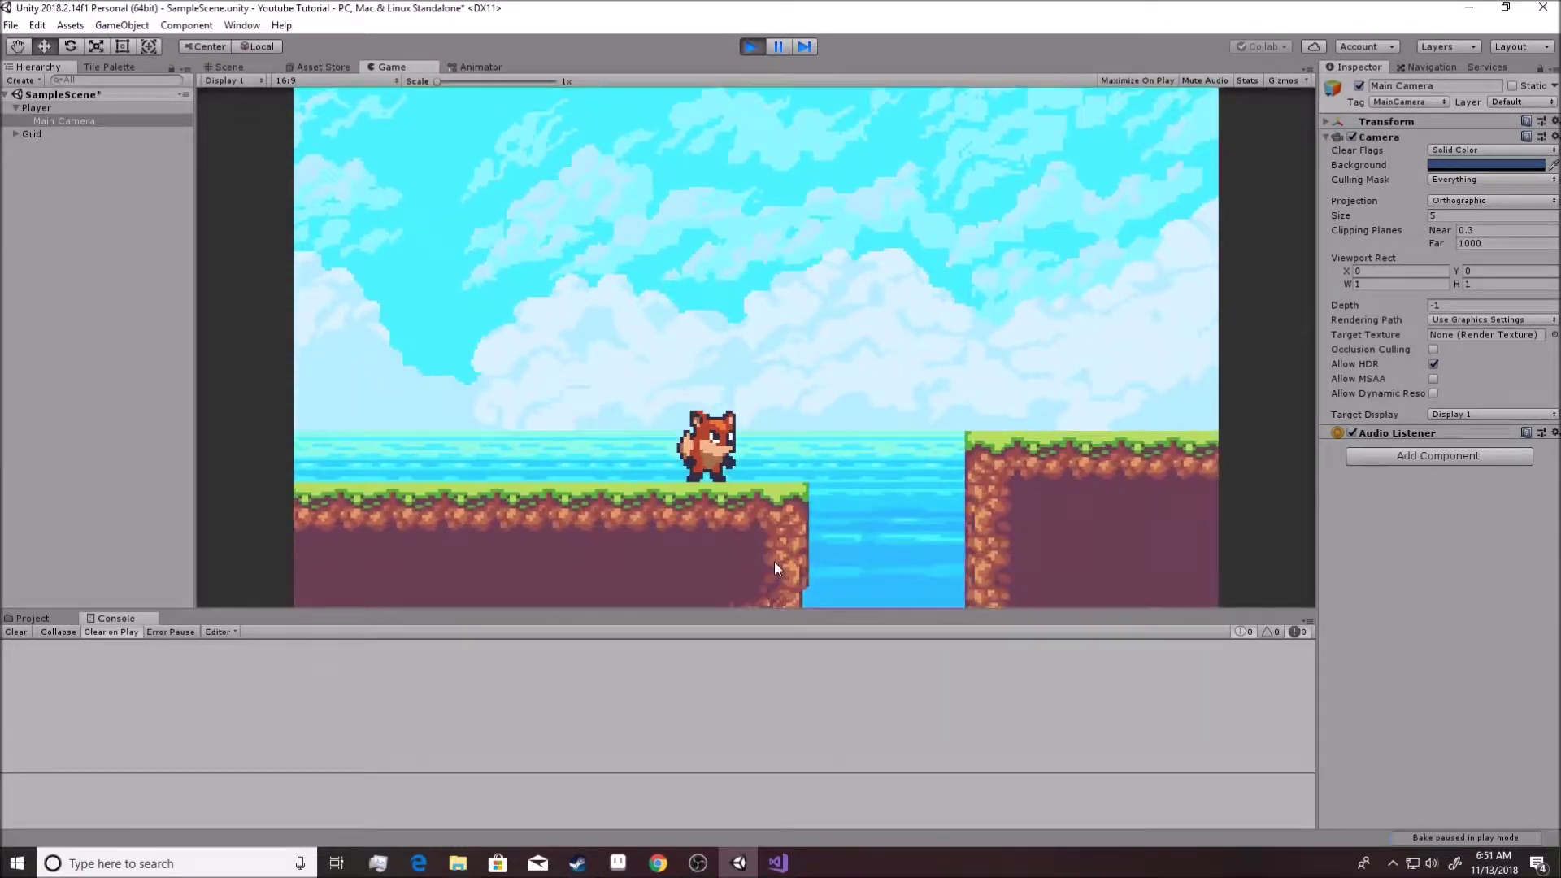
pyautogui.press('Left')
pyautogui.click(750, 46)
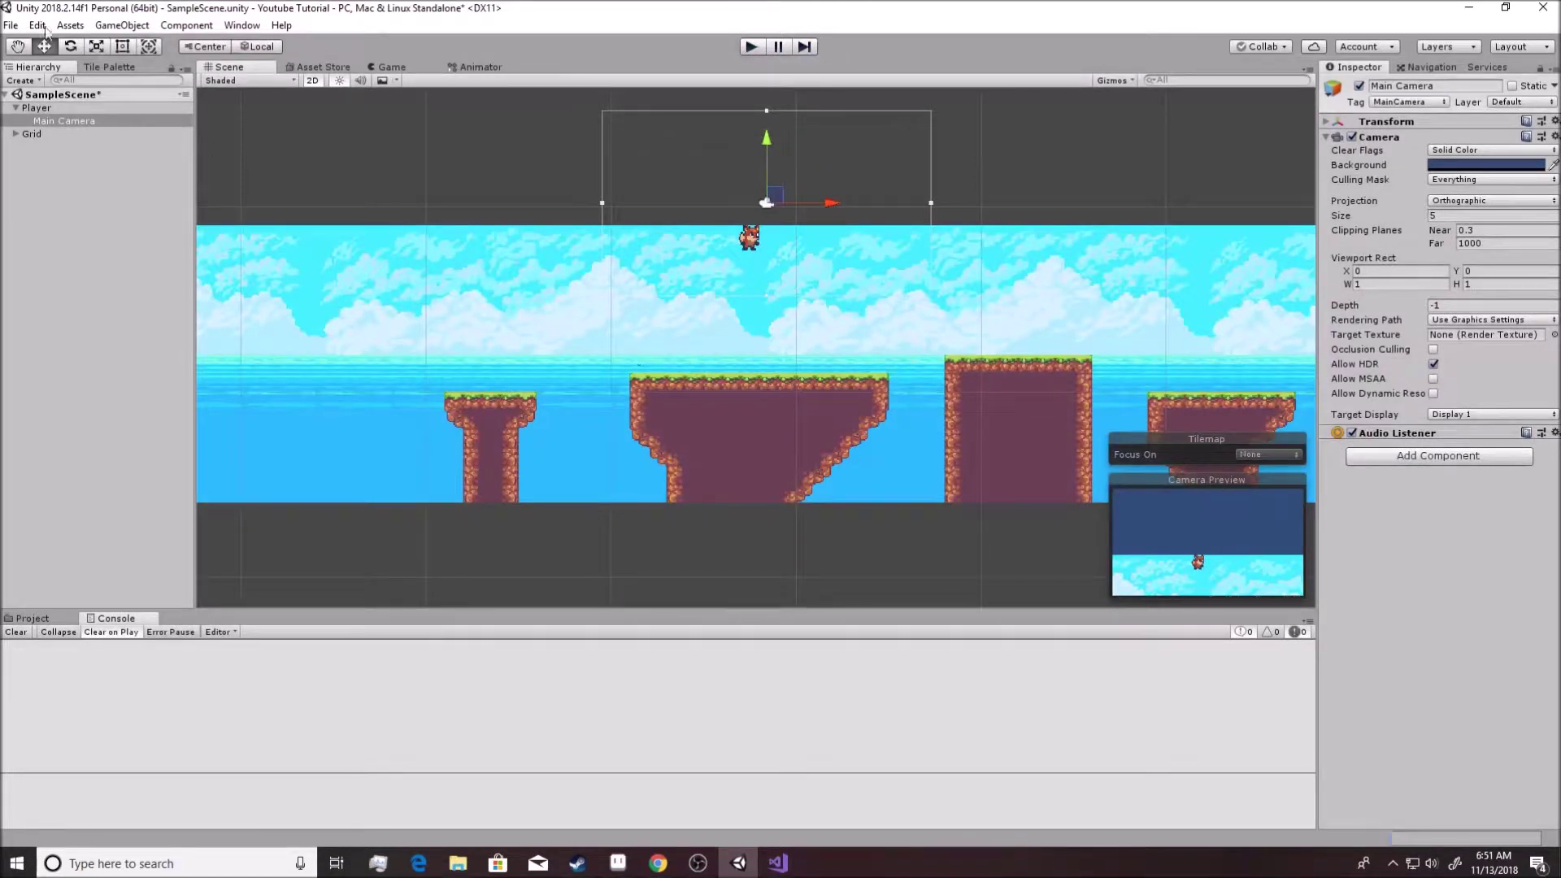
# Browse the project assets to Sunnyland's artwork Environment folder and select the back background texture
pyautogui.click(32, 618)
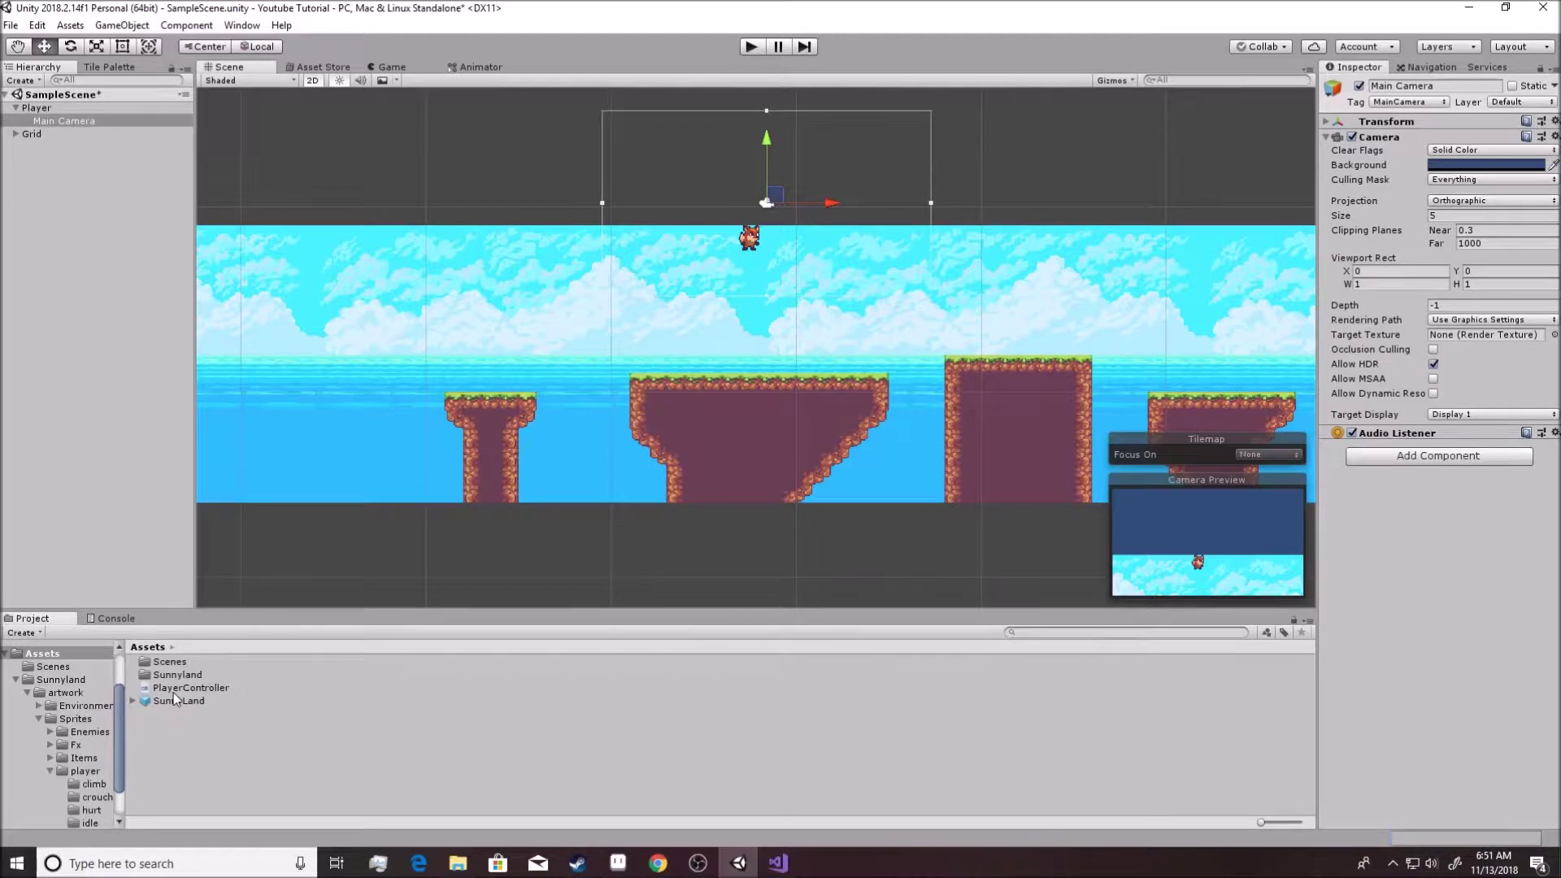
pyautogui.click(81, 692)
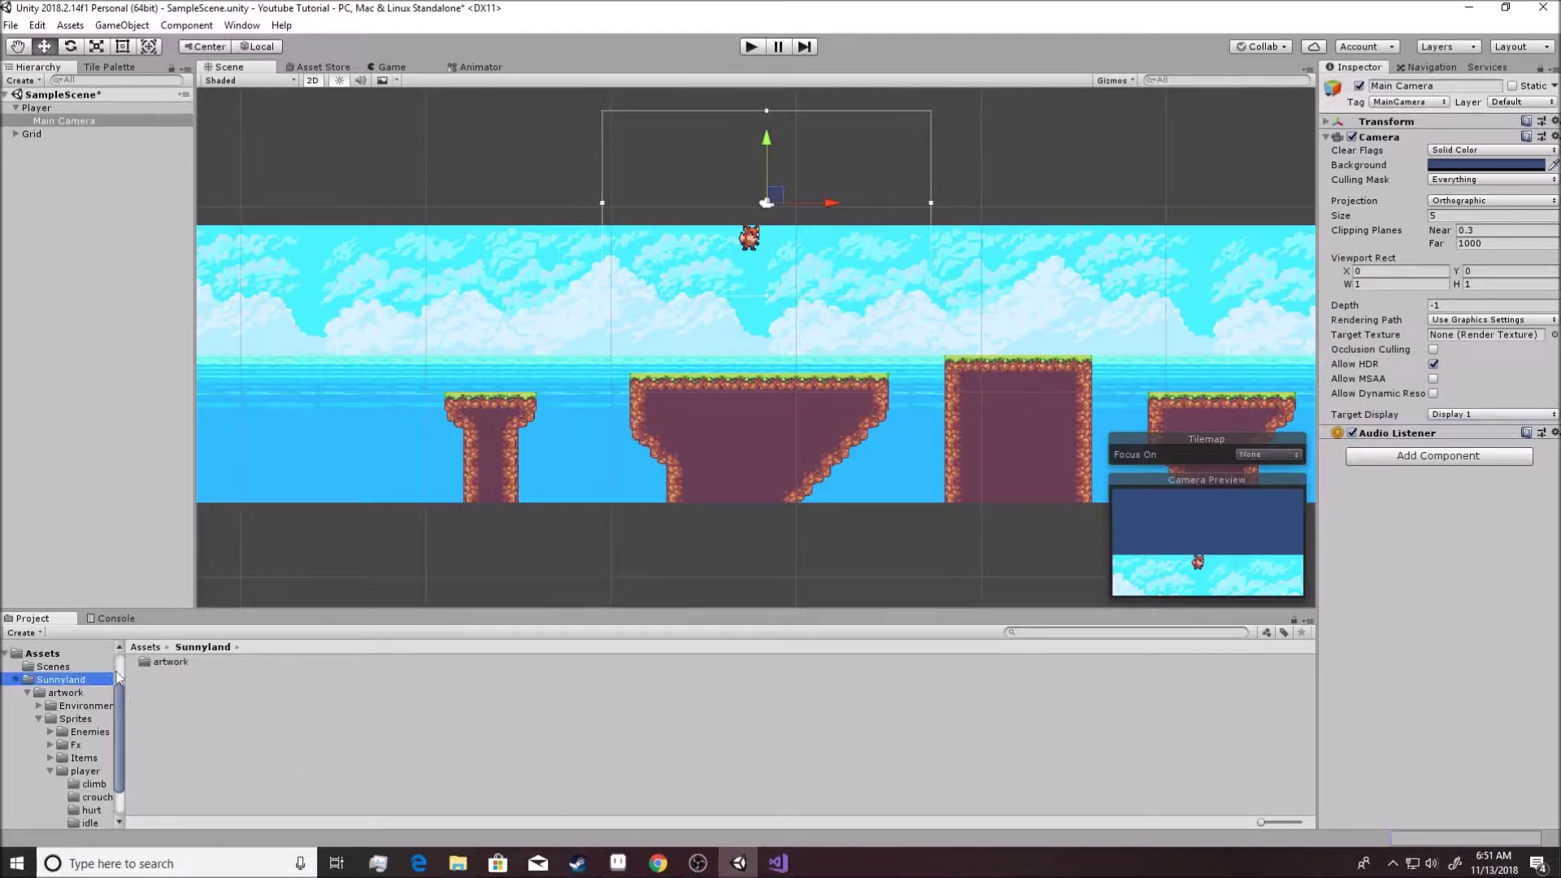
pyautogui.doubleClick(176, 678)
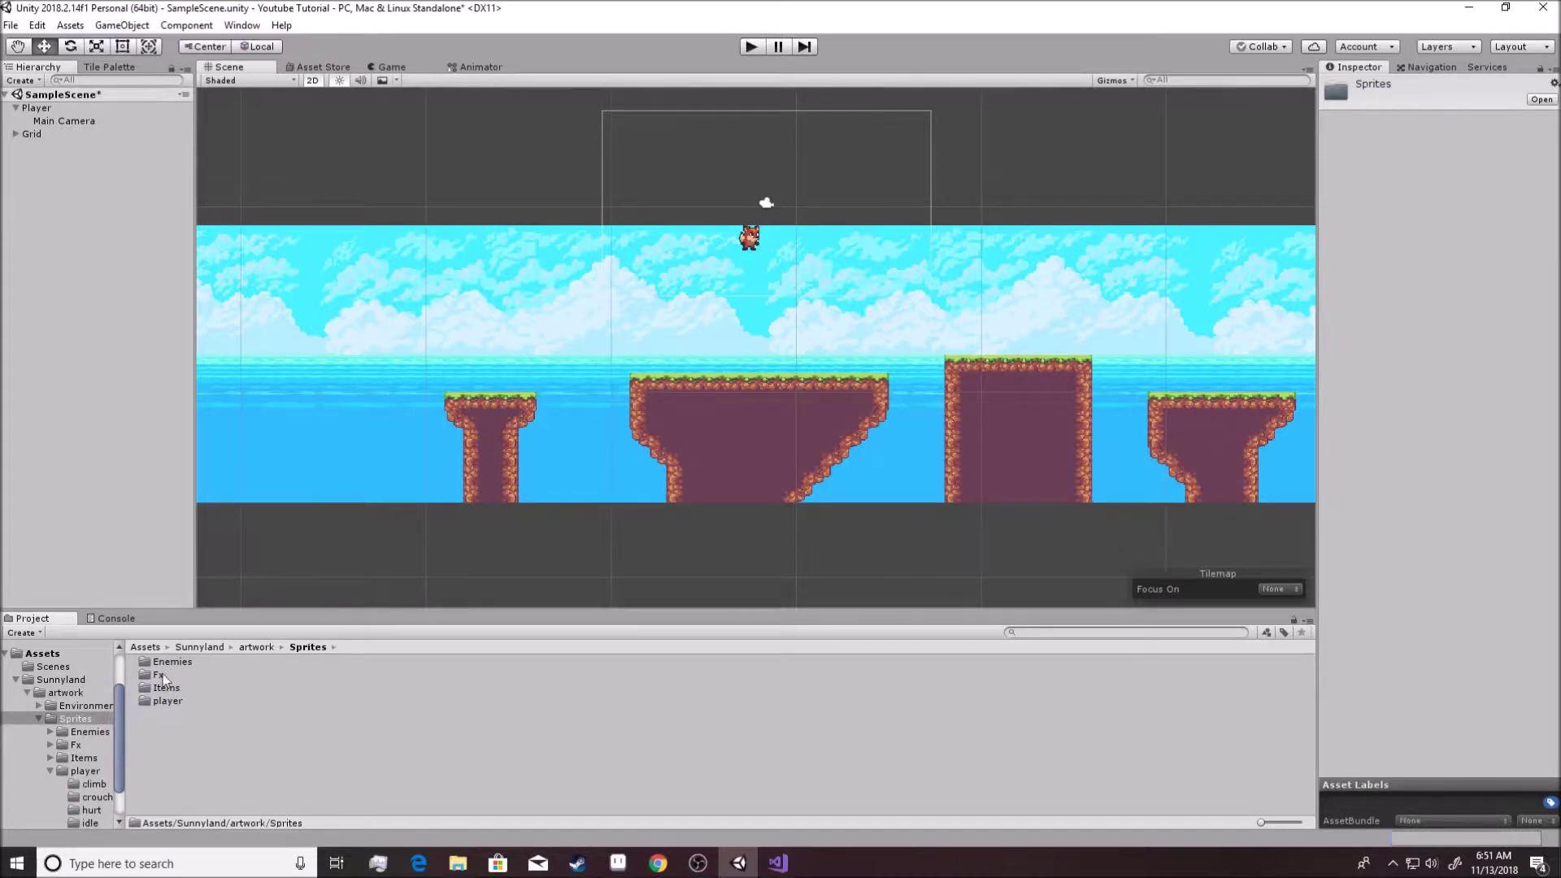
pyautogui.click(85, 706)
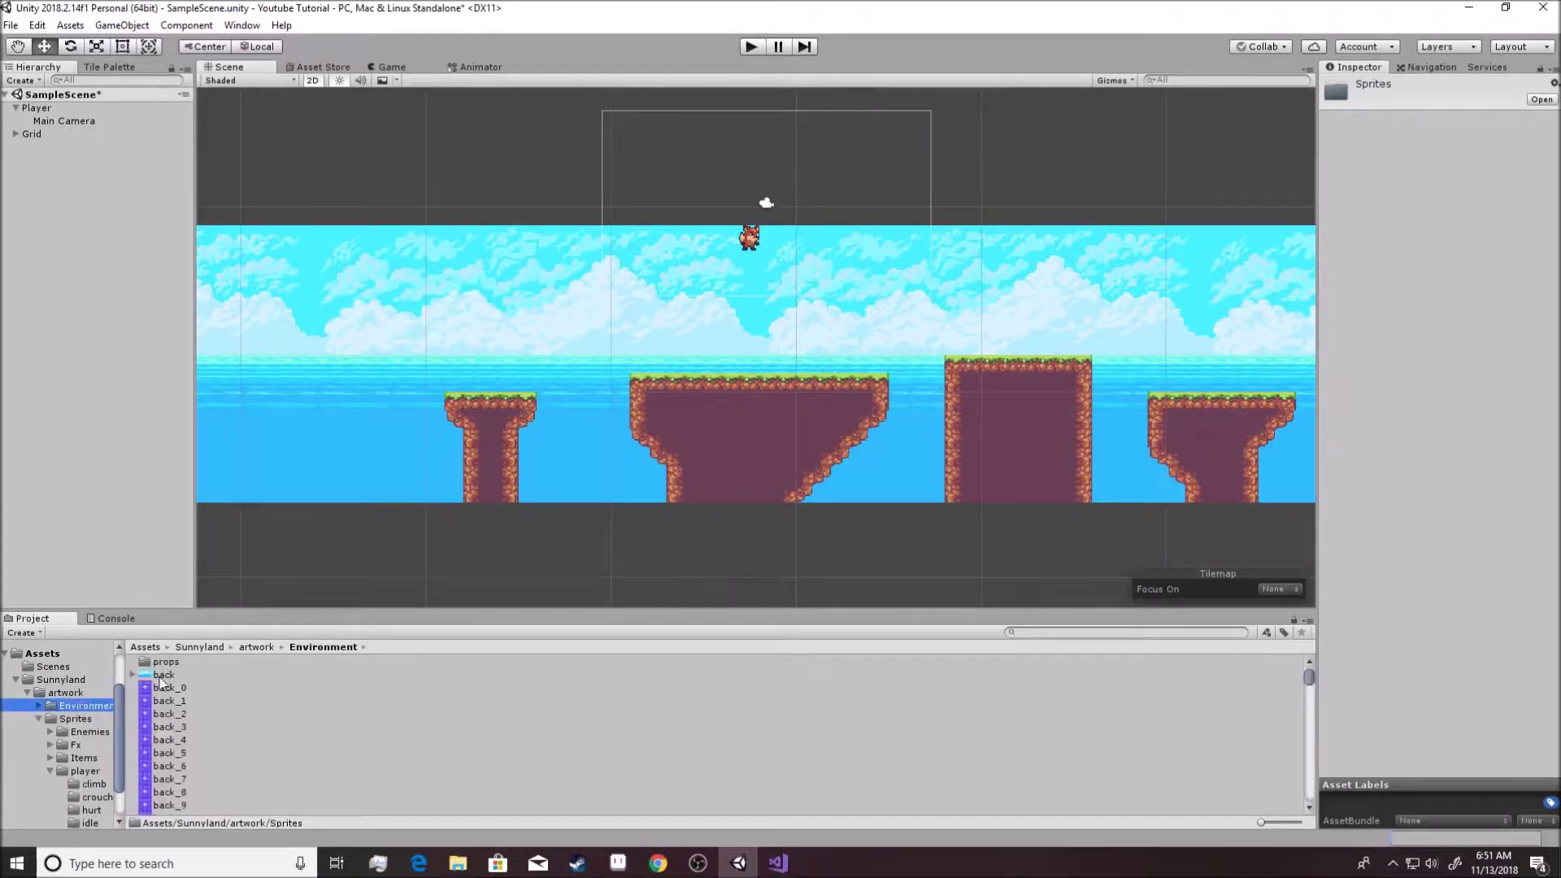
pyautogui.click(162, 676)
# Select the tileset texture in the Environment folder, inspect its slices in the Sprite Editor, and close the editor
pyautogui.scroll(-20, 210, 753)
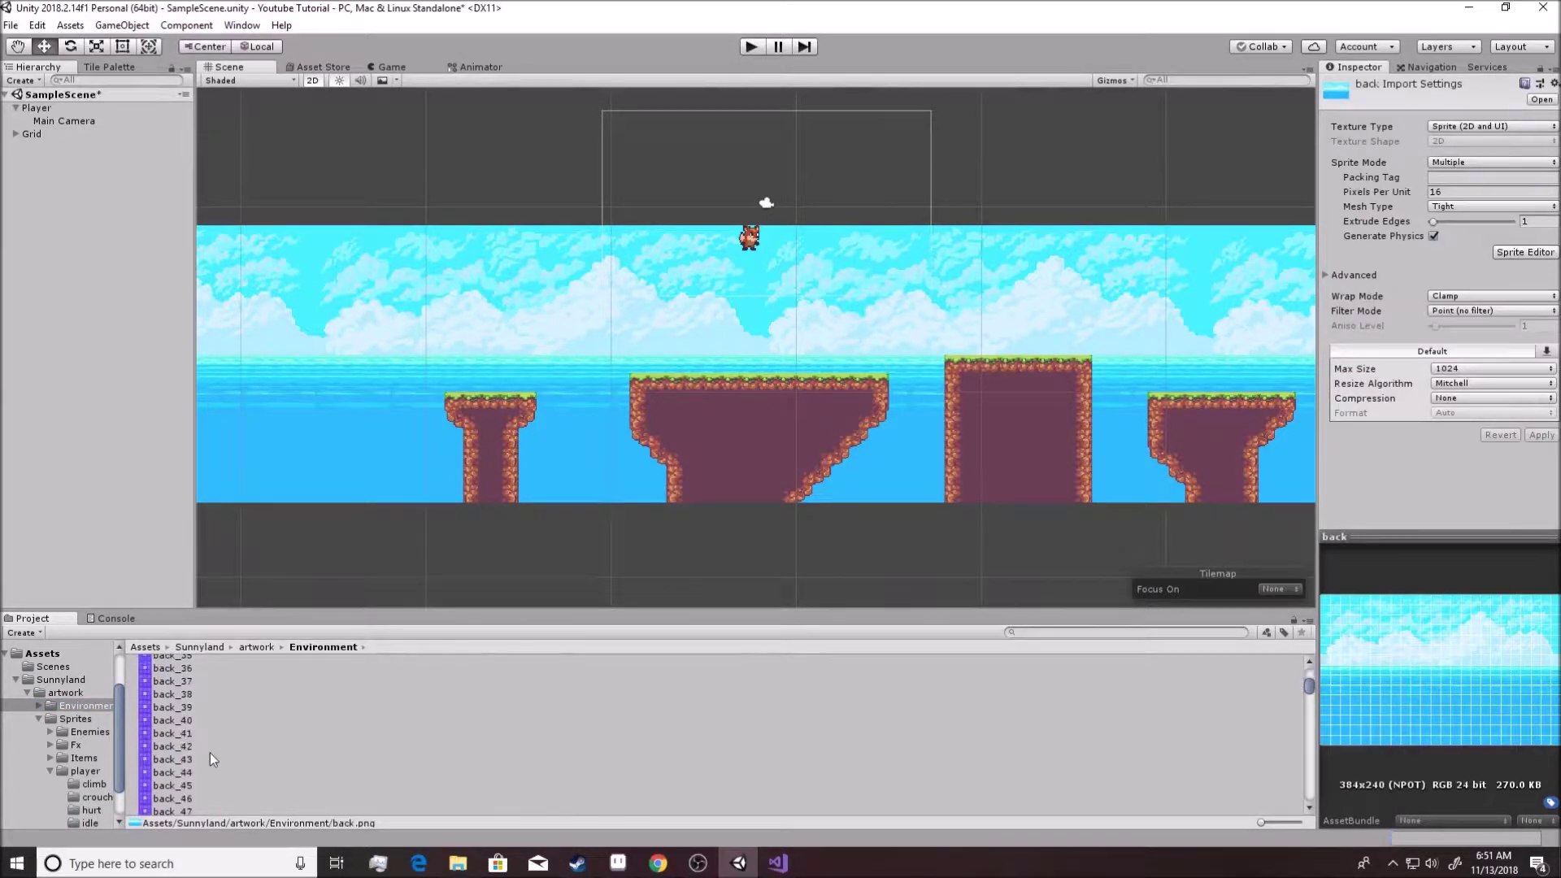
pyautogui.moveTo(1311, 801); pyautogui.dragTo(1318, 764)
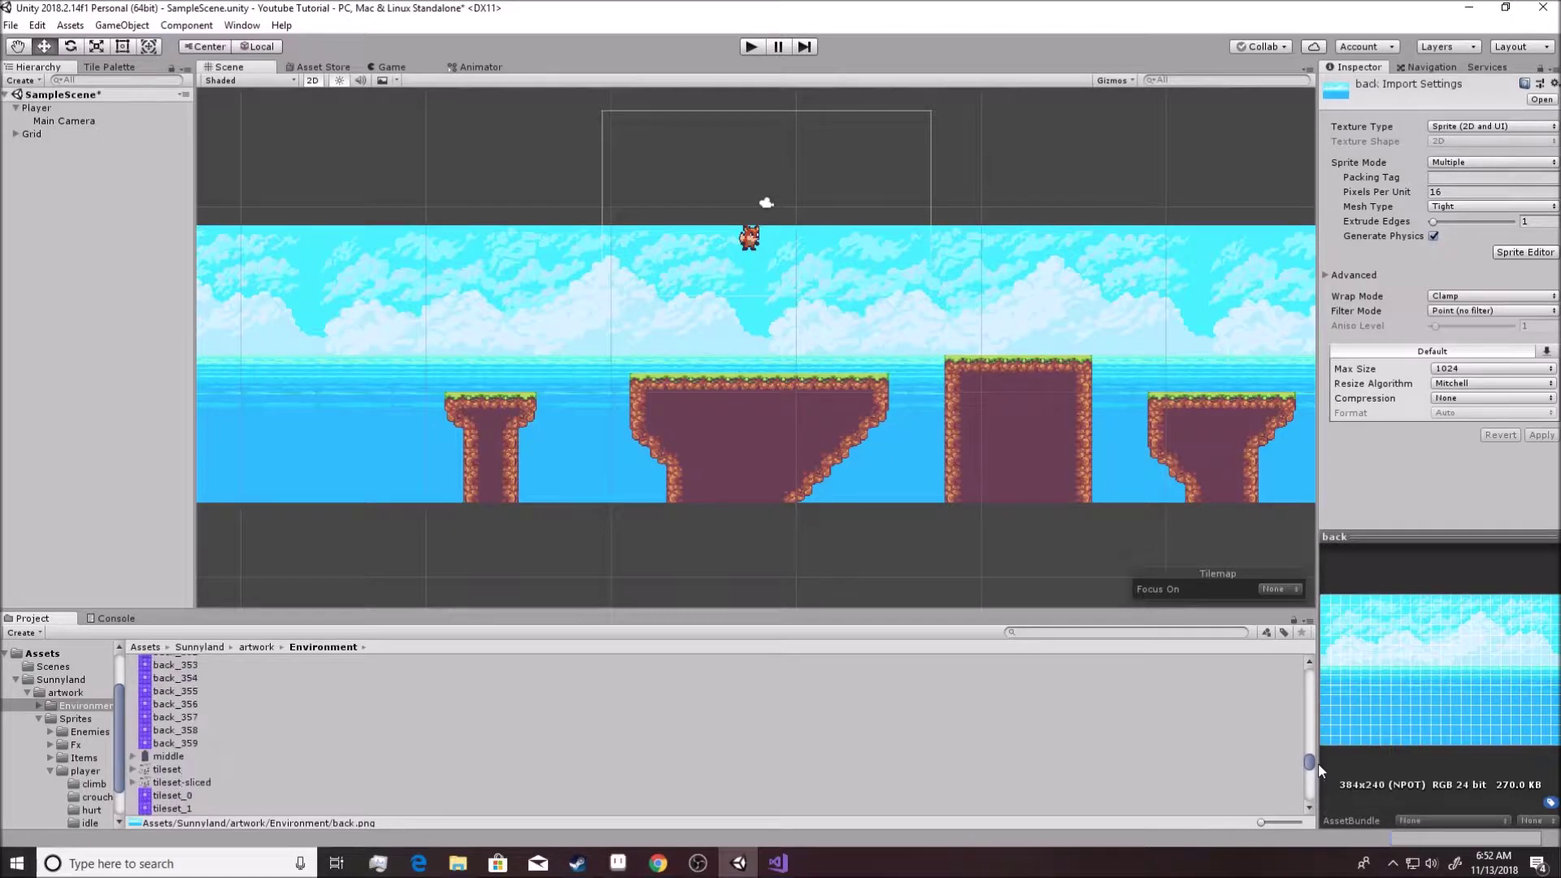
pyautogui.click(200, 770)
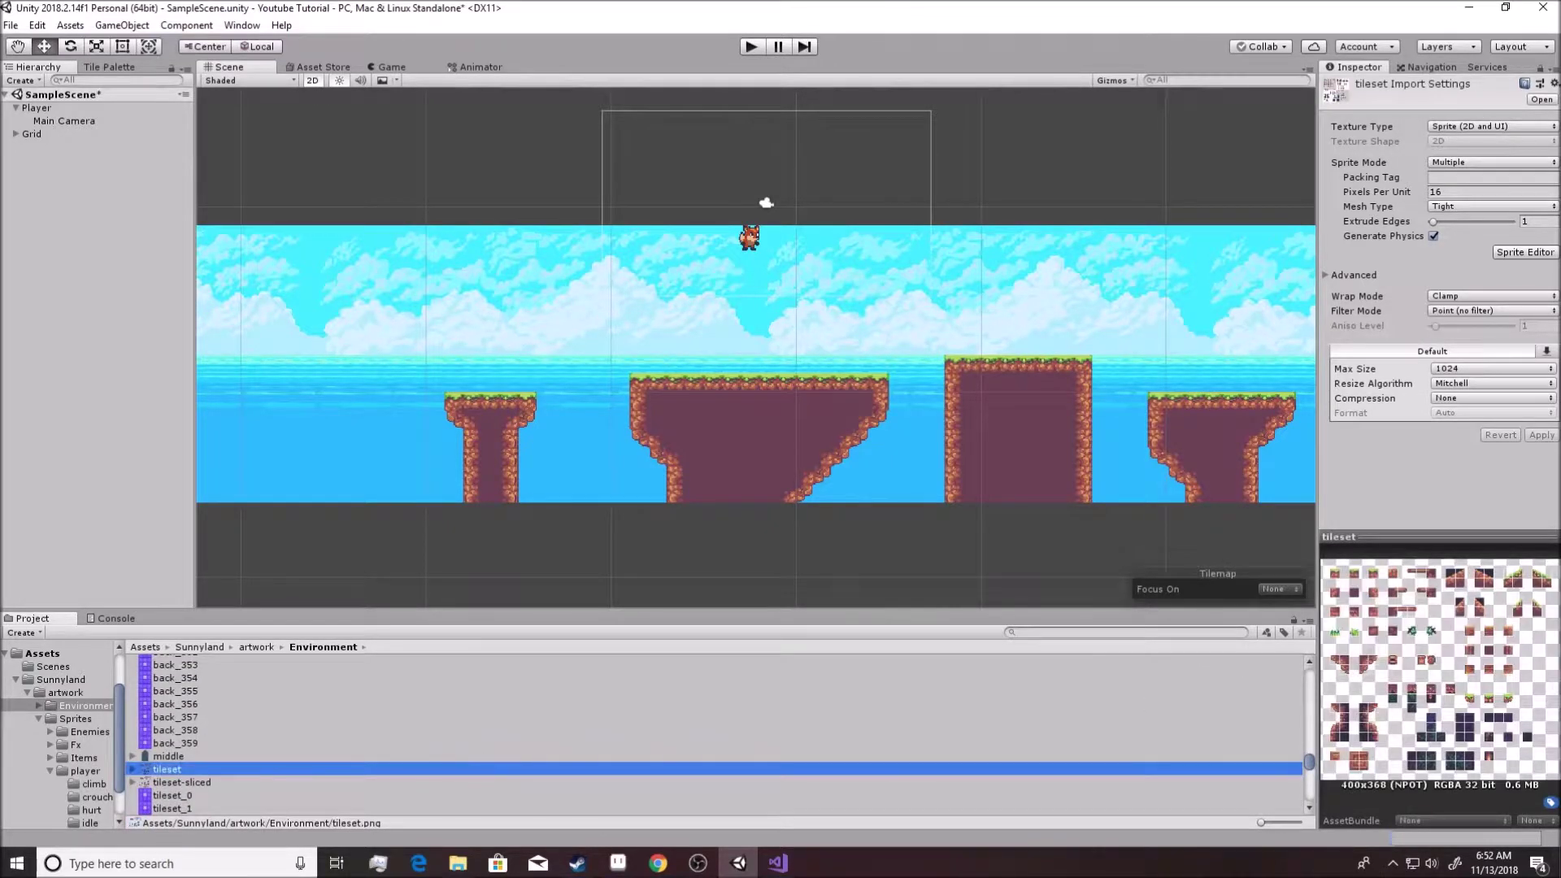
pyautogui.click(1514, 255)
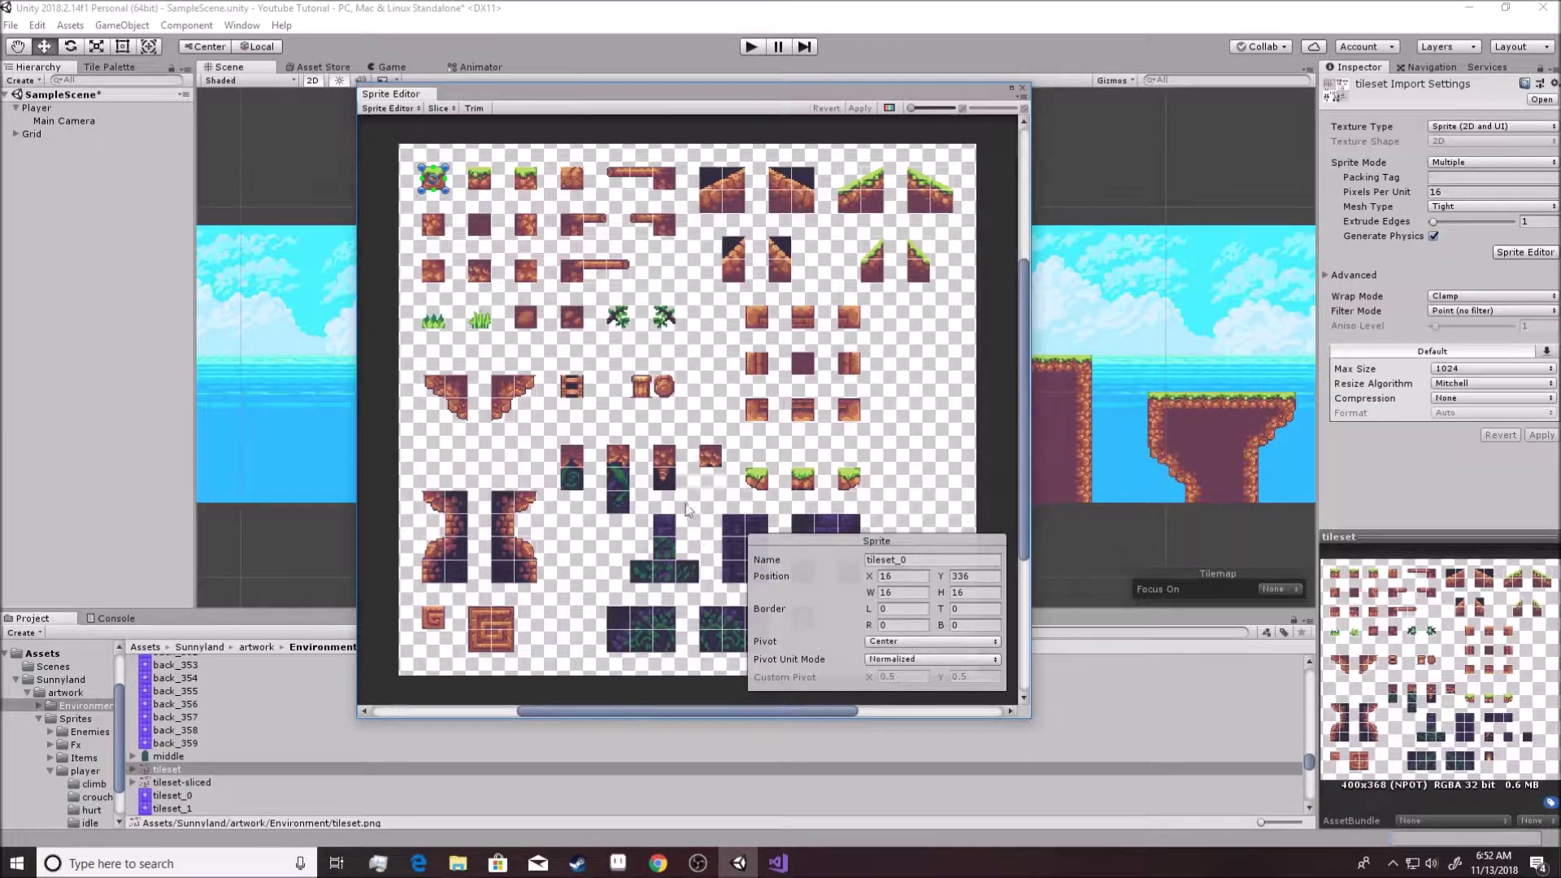
pyautogui.click(1023, 89)
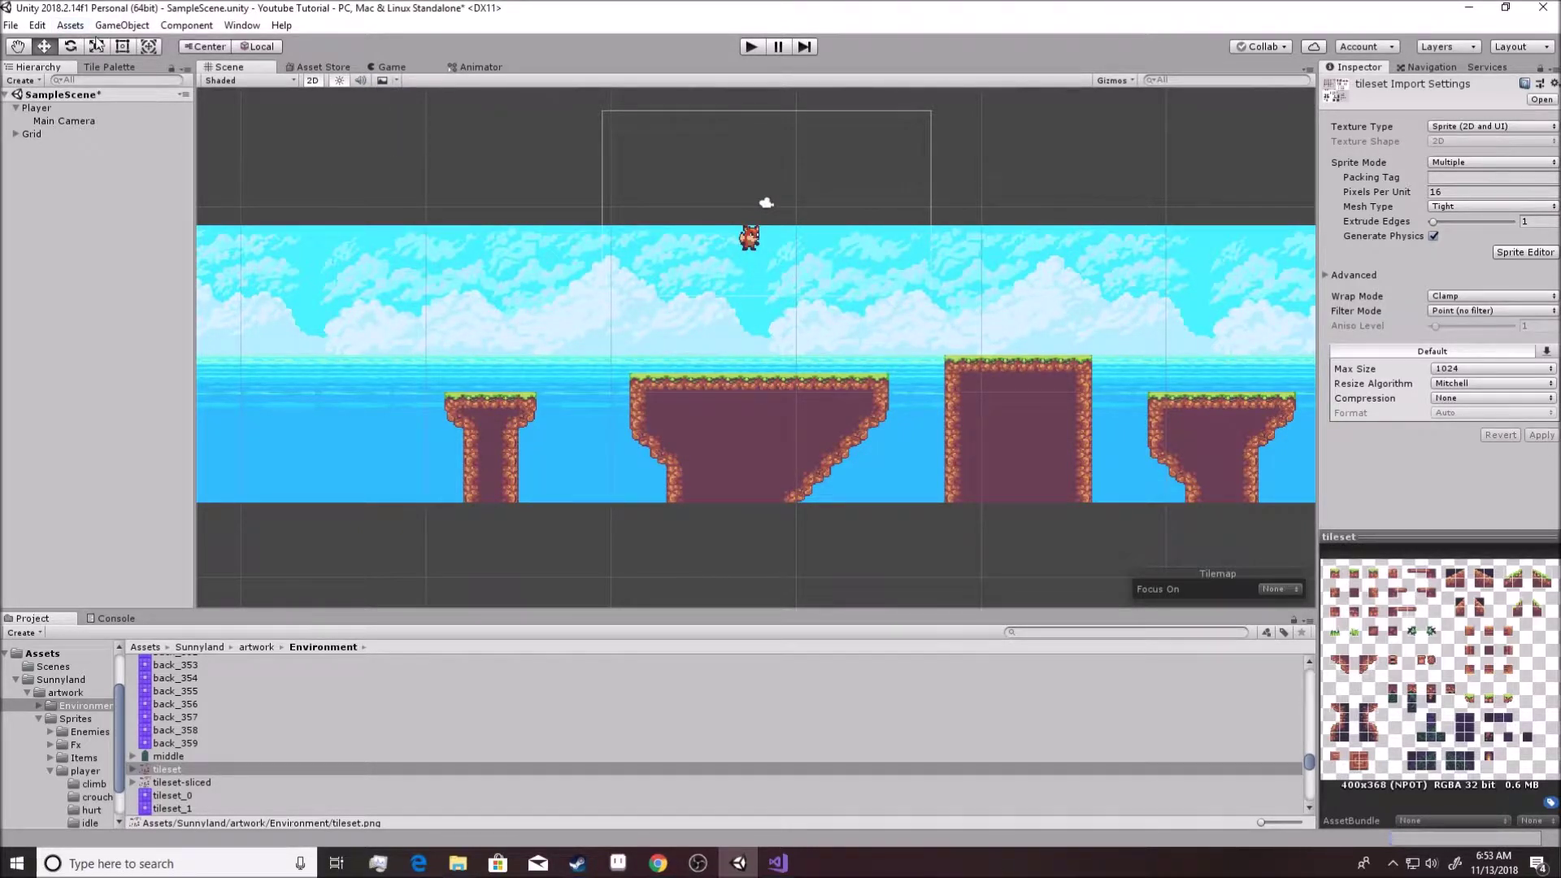
# Open the project's Quality settings and set Anti Aliasing for the High level to 2x Multi Sampling
pyautogui.click(37, 25)
pyautogui.moveTo(127, 437)
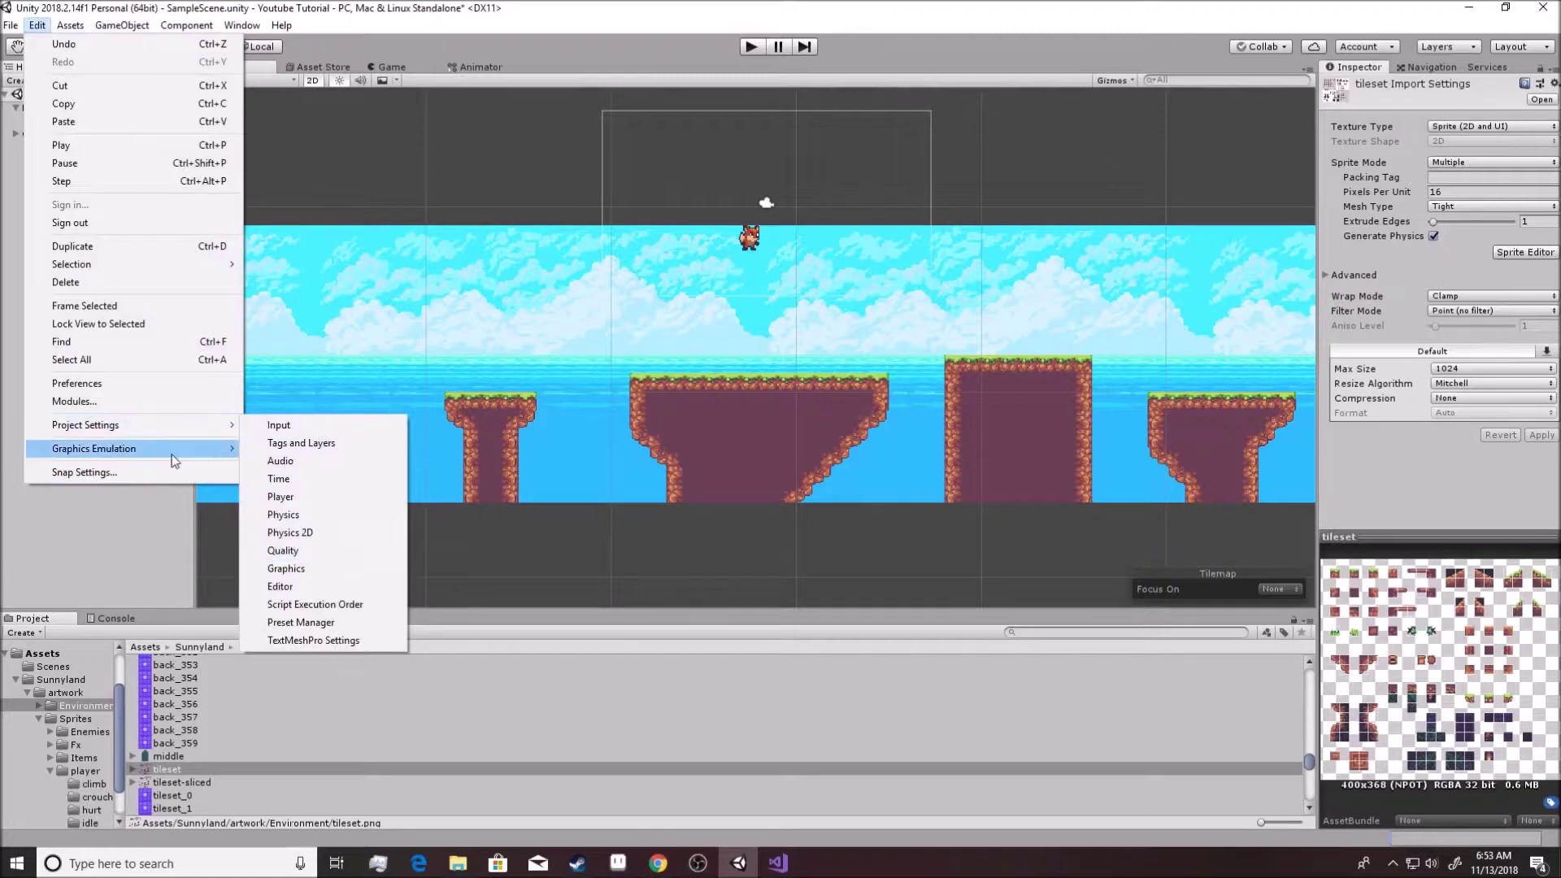
pyautogui.moveTo(18, 24)
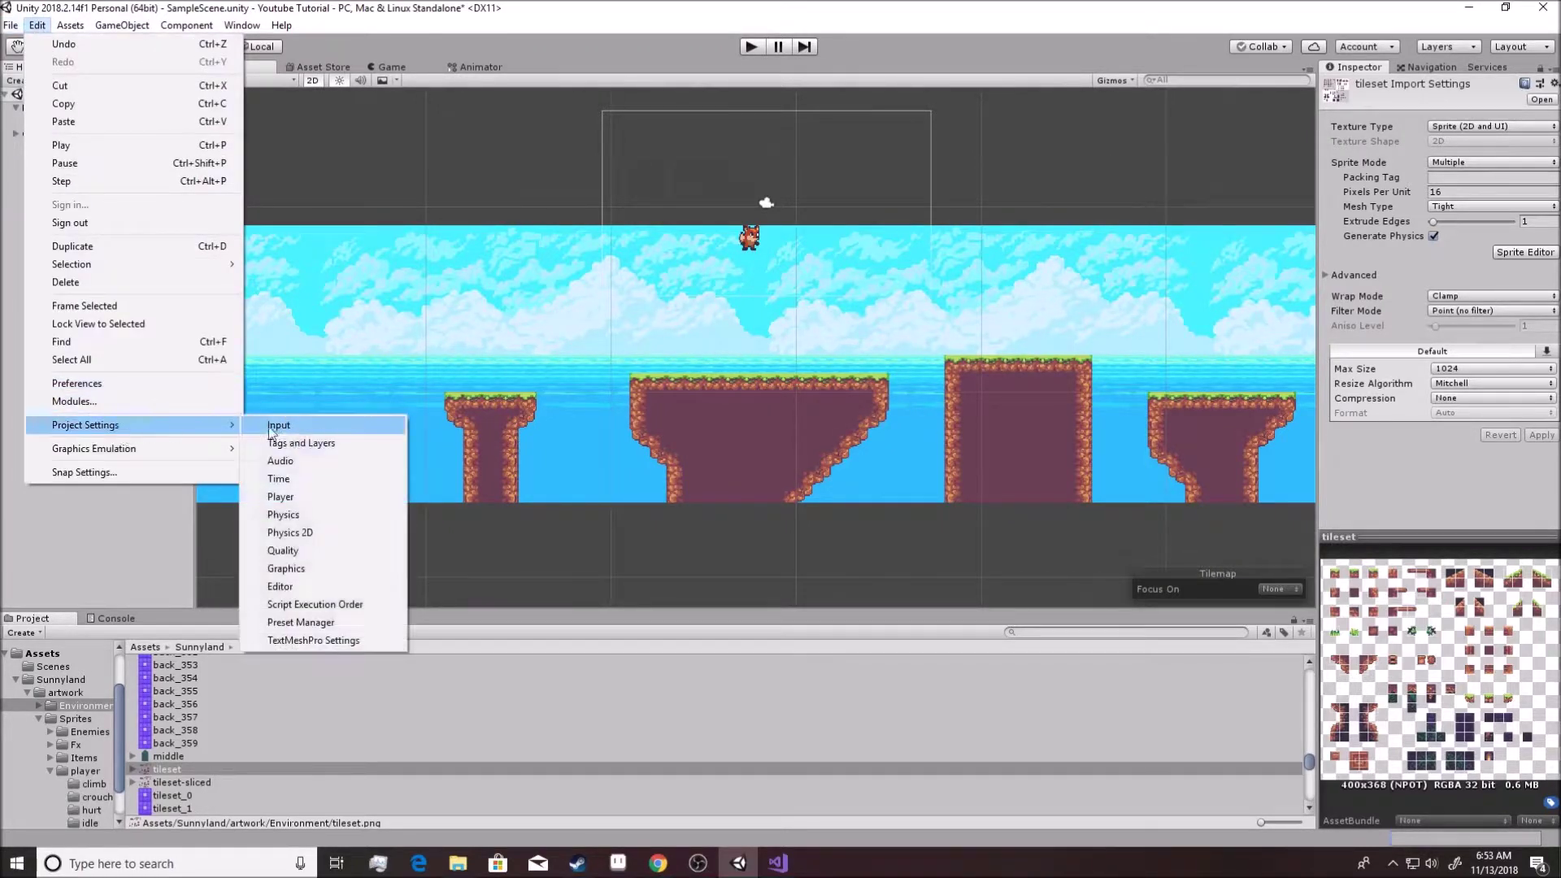
pyautogui.click(320, 550)
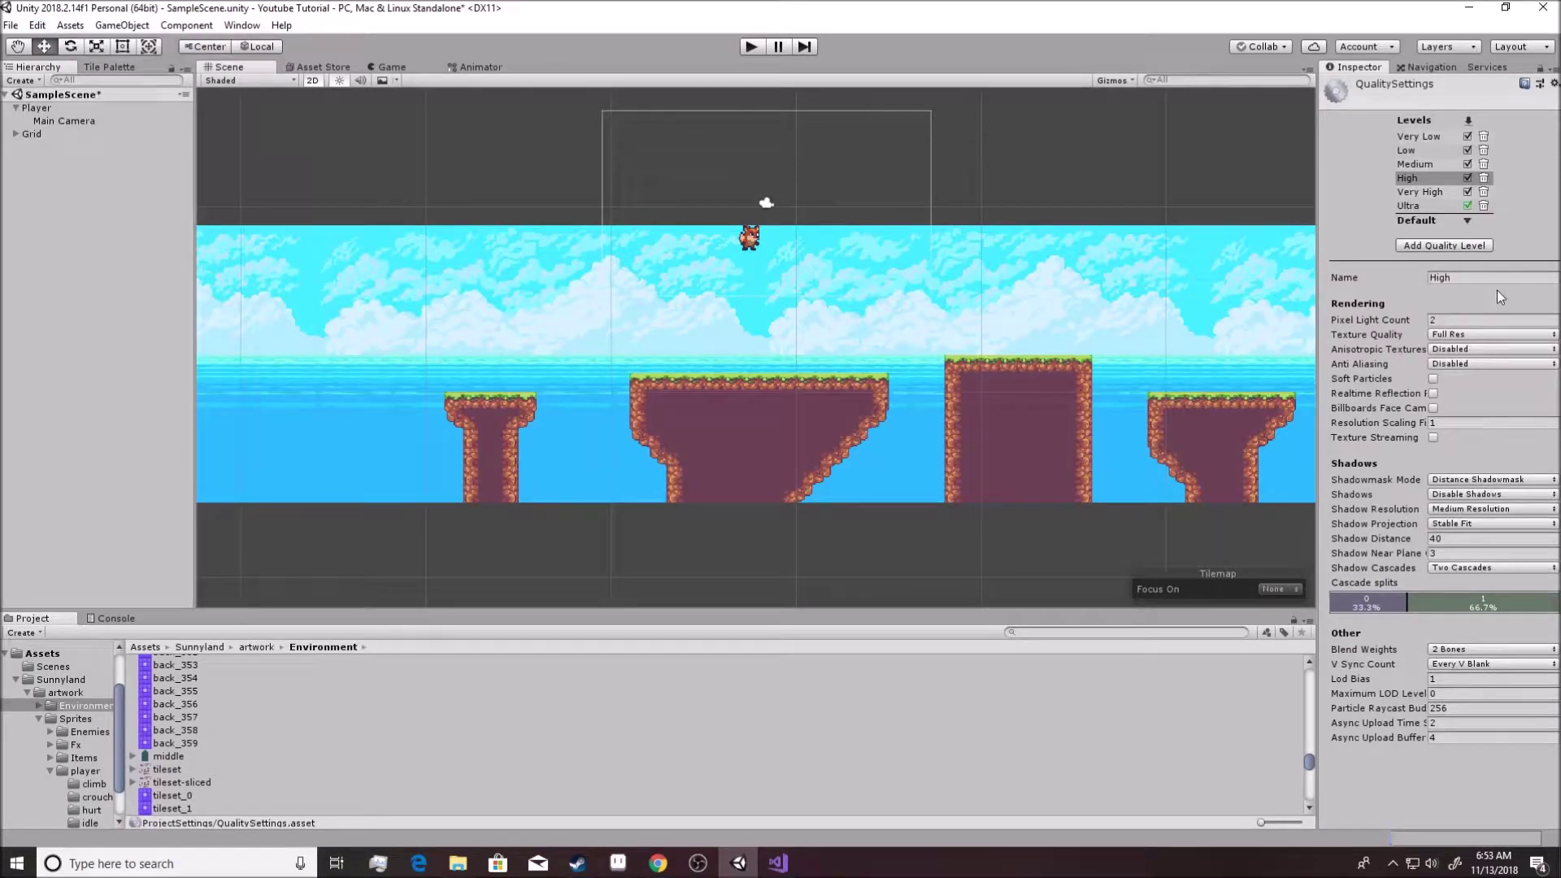
pyautogui.click(1474, 368)
pyautogui.click(1476, 395)
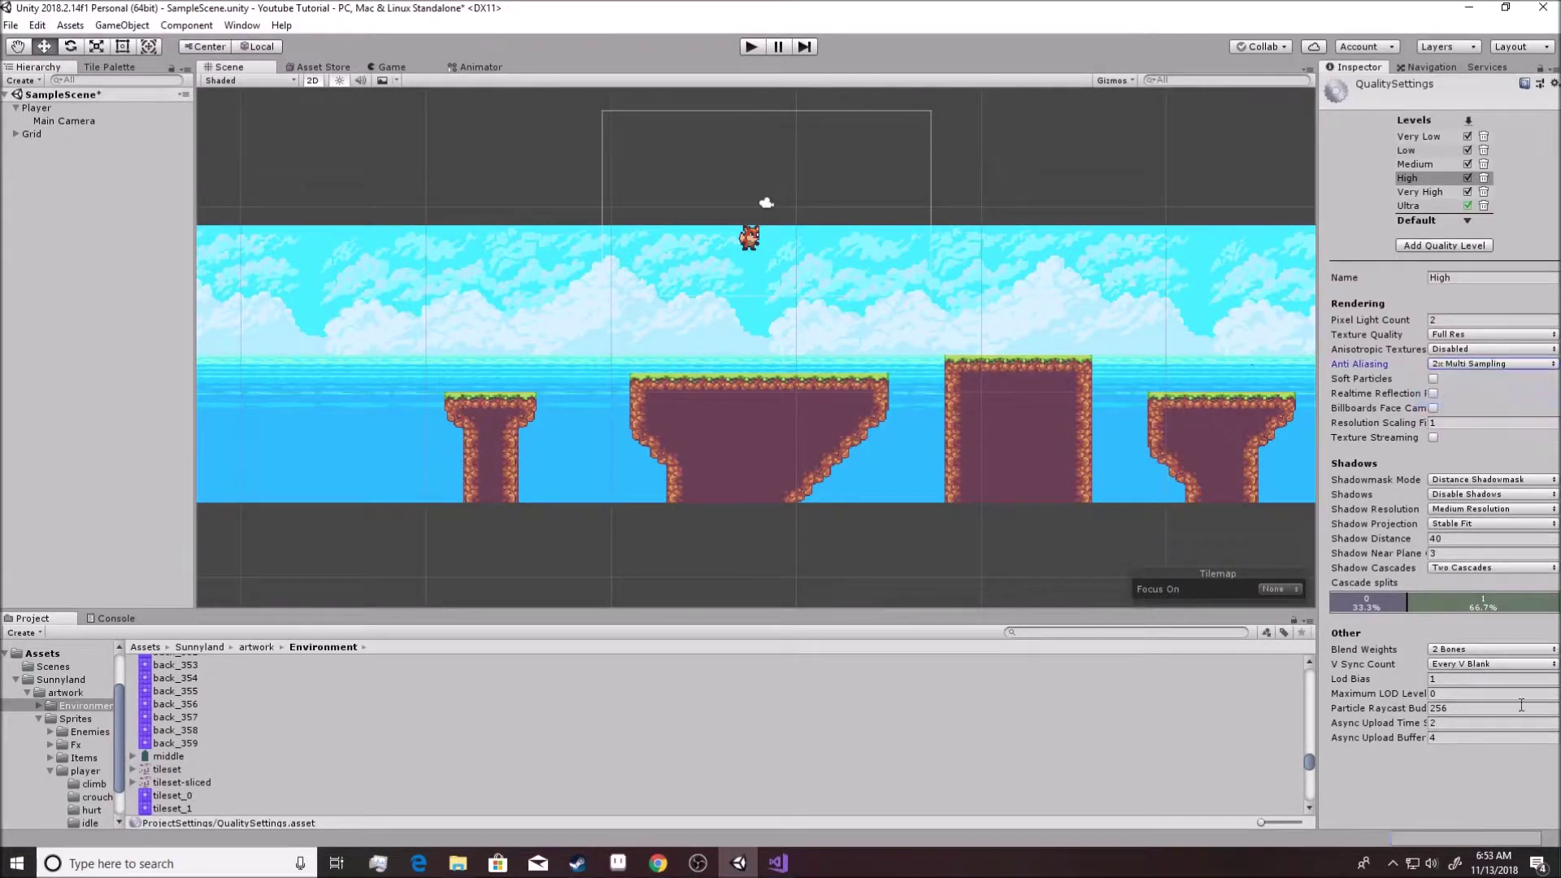
# Play-test the fox running and jumping across the platforms with anti-aliasing enabled, and end the test run
pyautogui.click(751, 46)
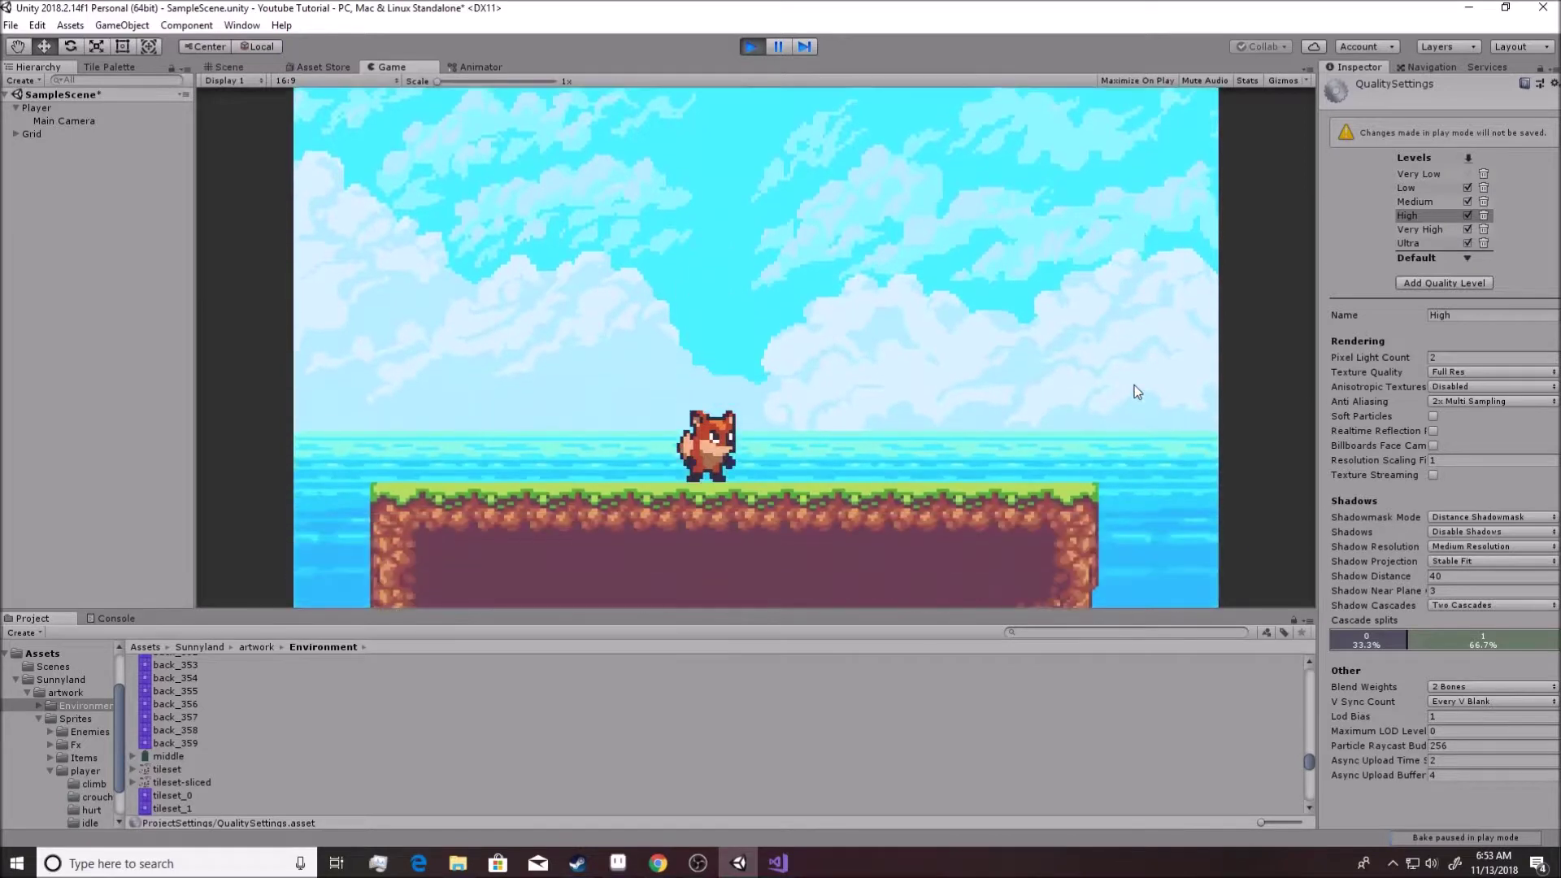
pyautogui.press('Right')
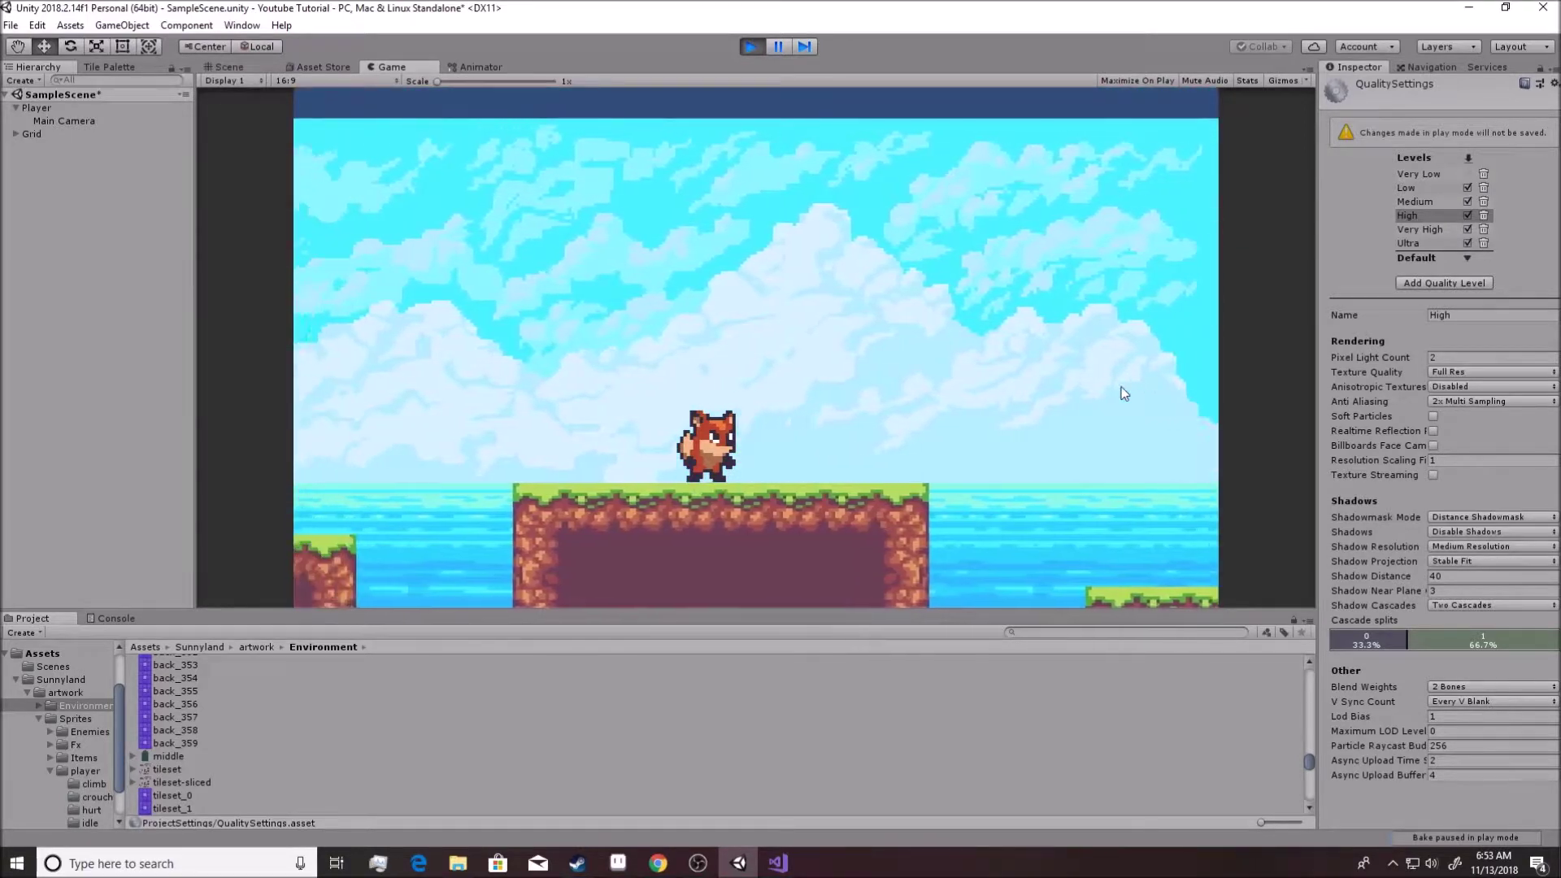
pyautogui.press('space')
pyautogui.press('d')
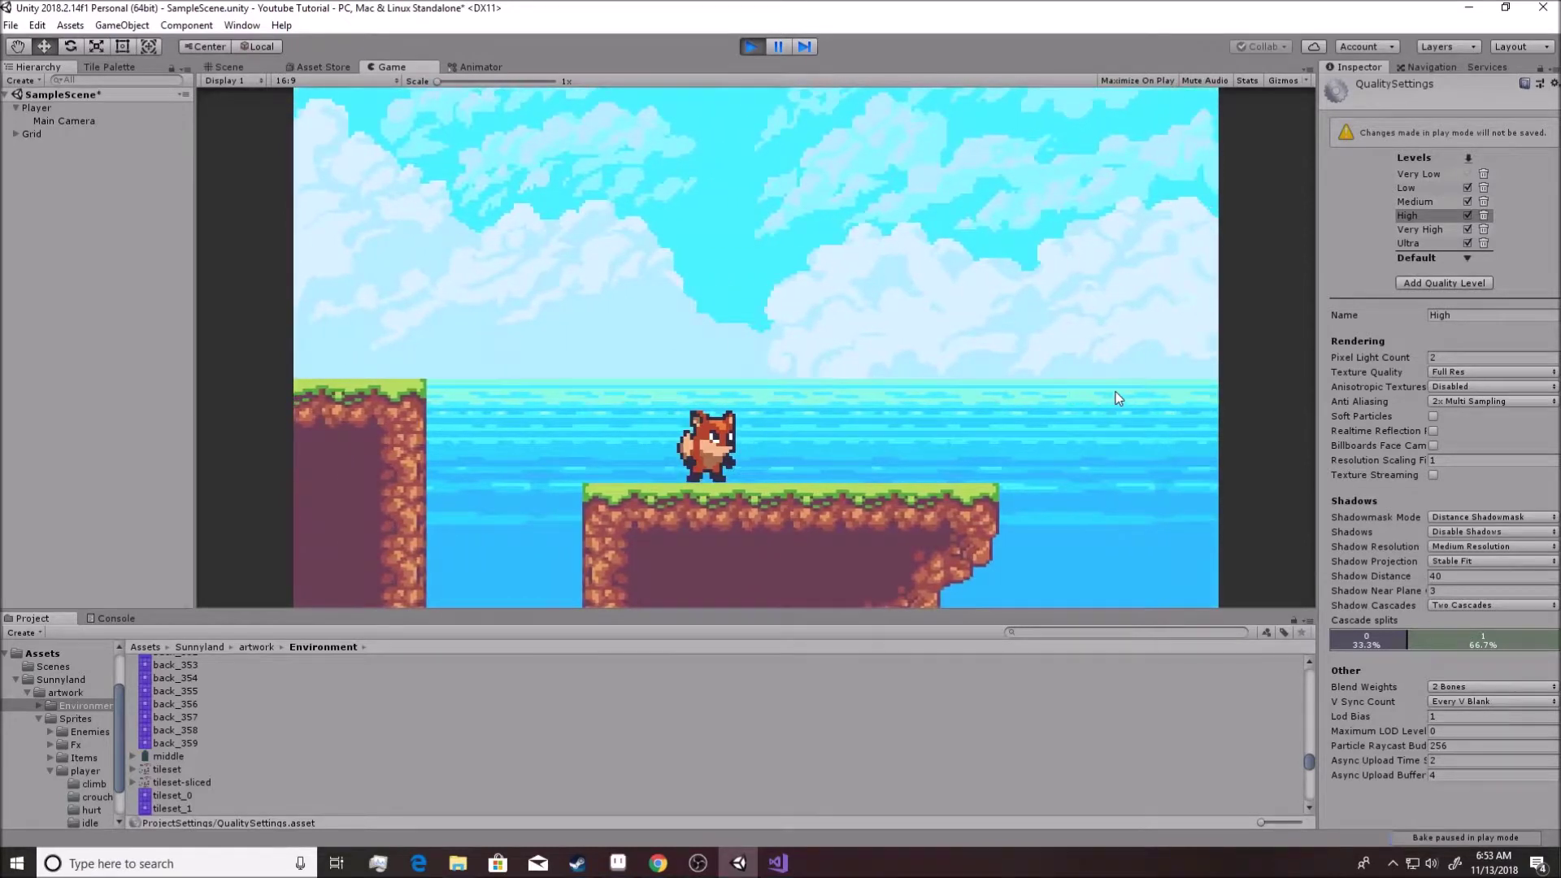
pyautogui.press('space')
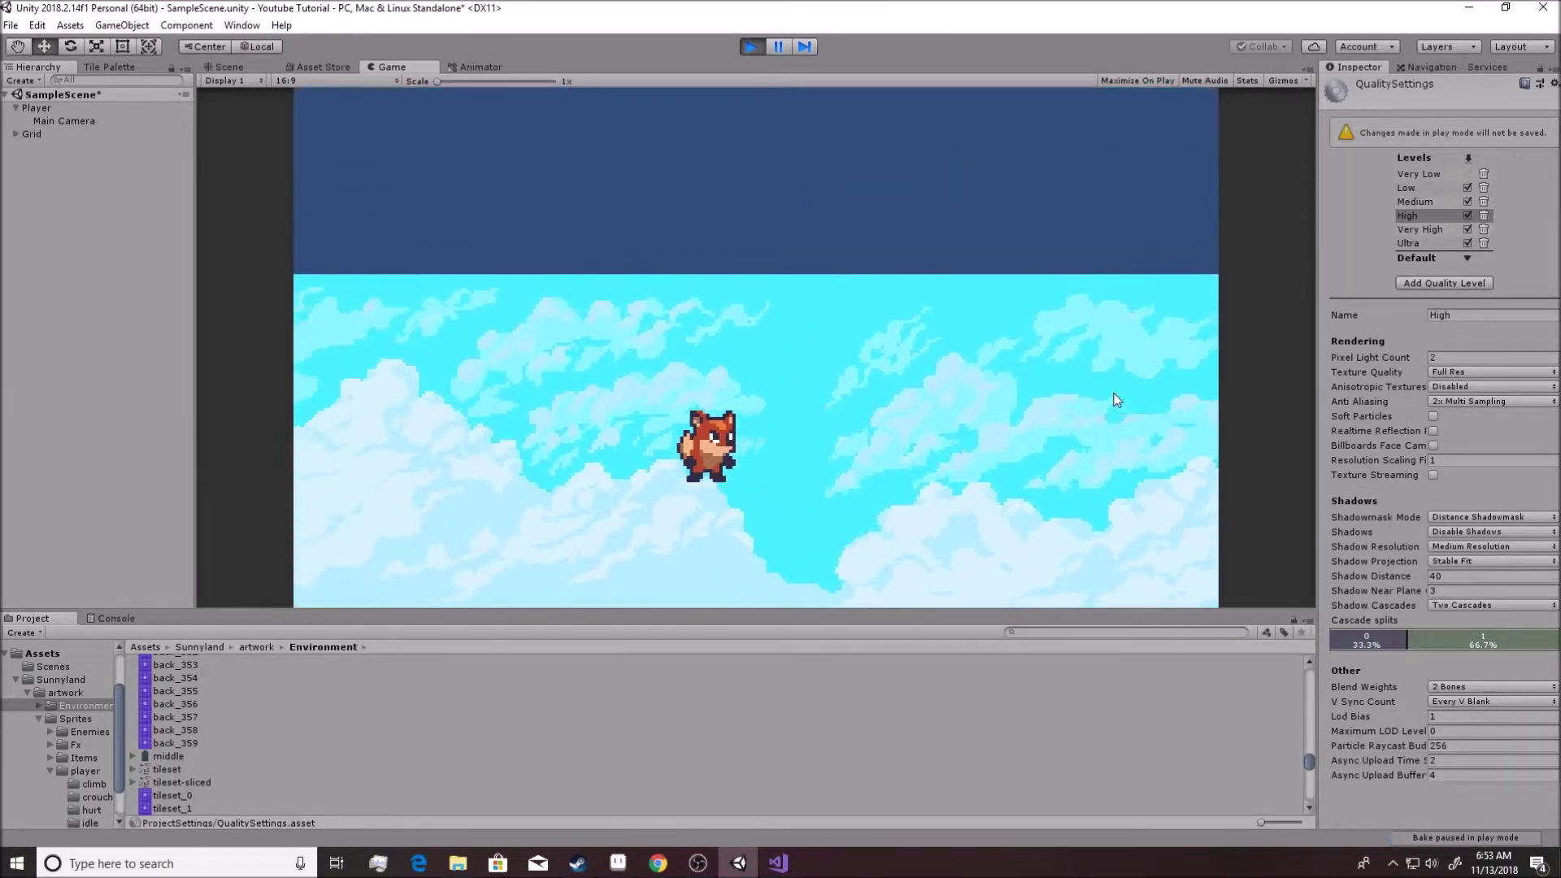
pyautogui.press('space')
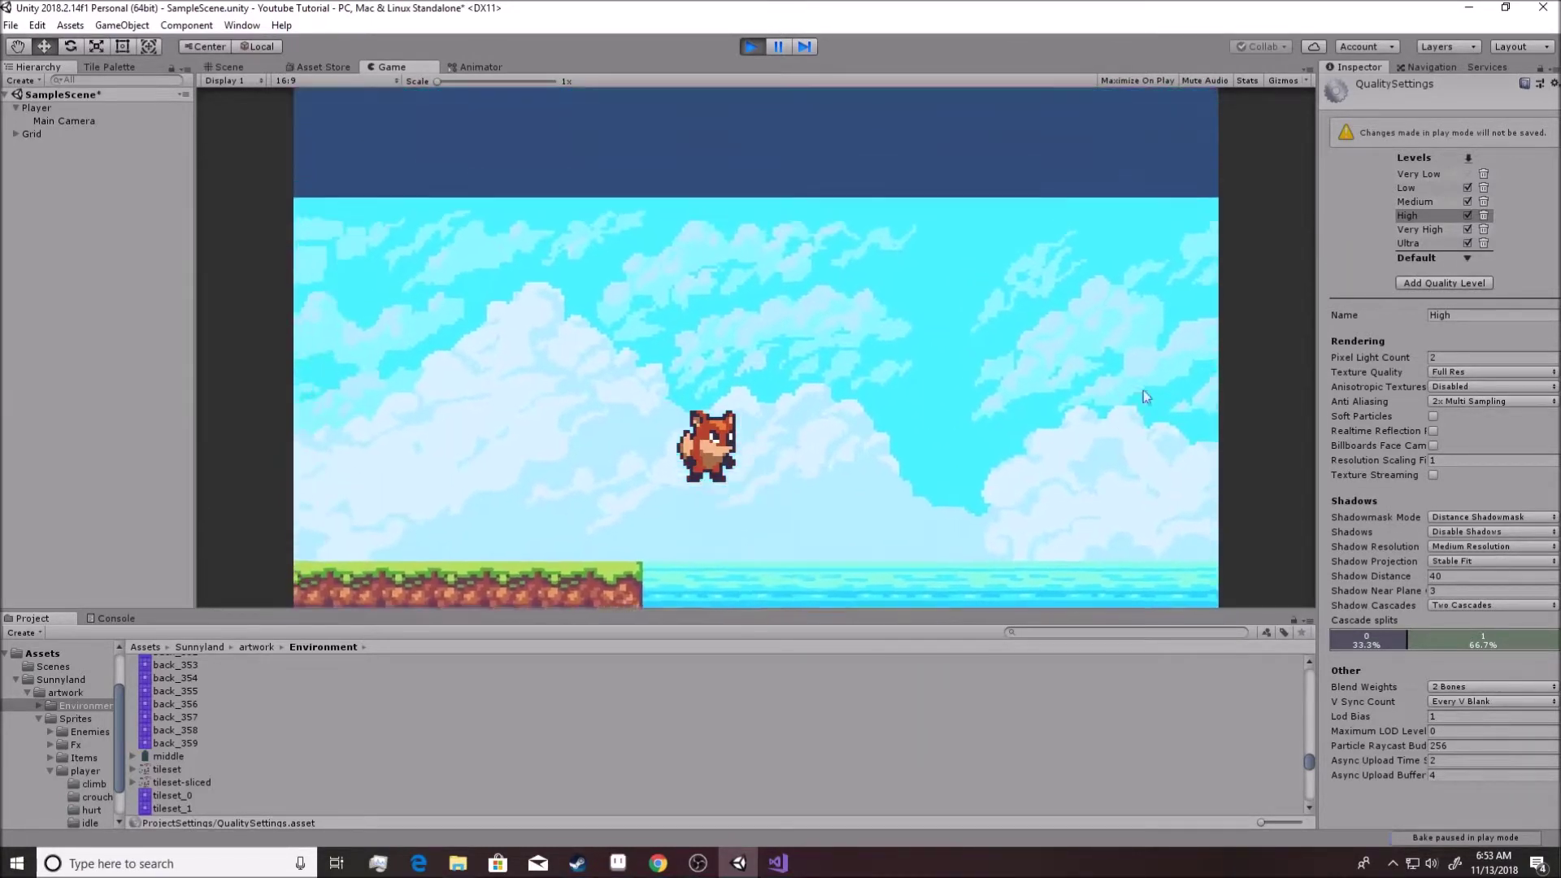
pyautogui.press('space')
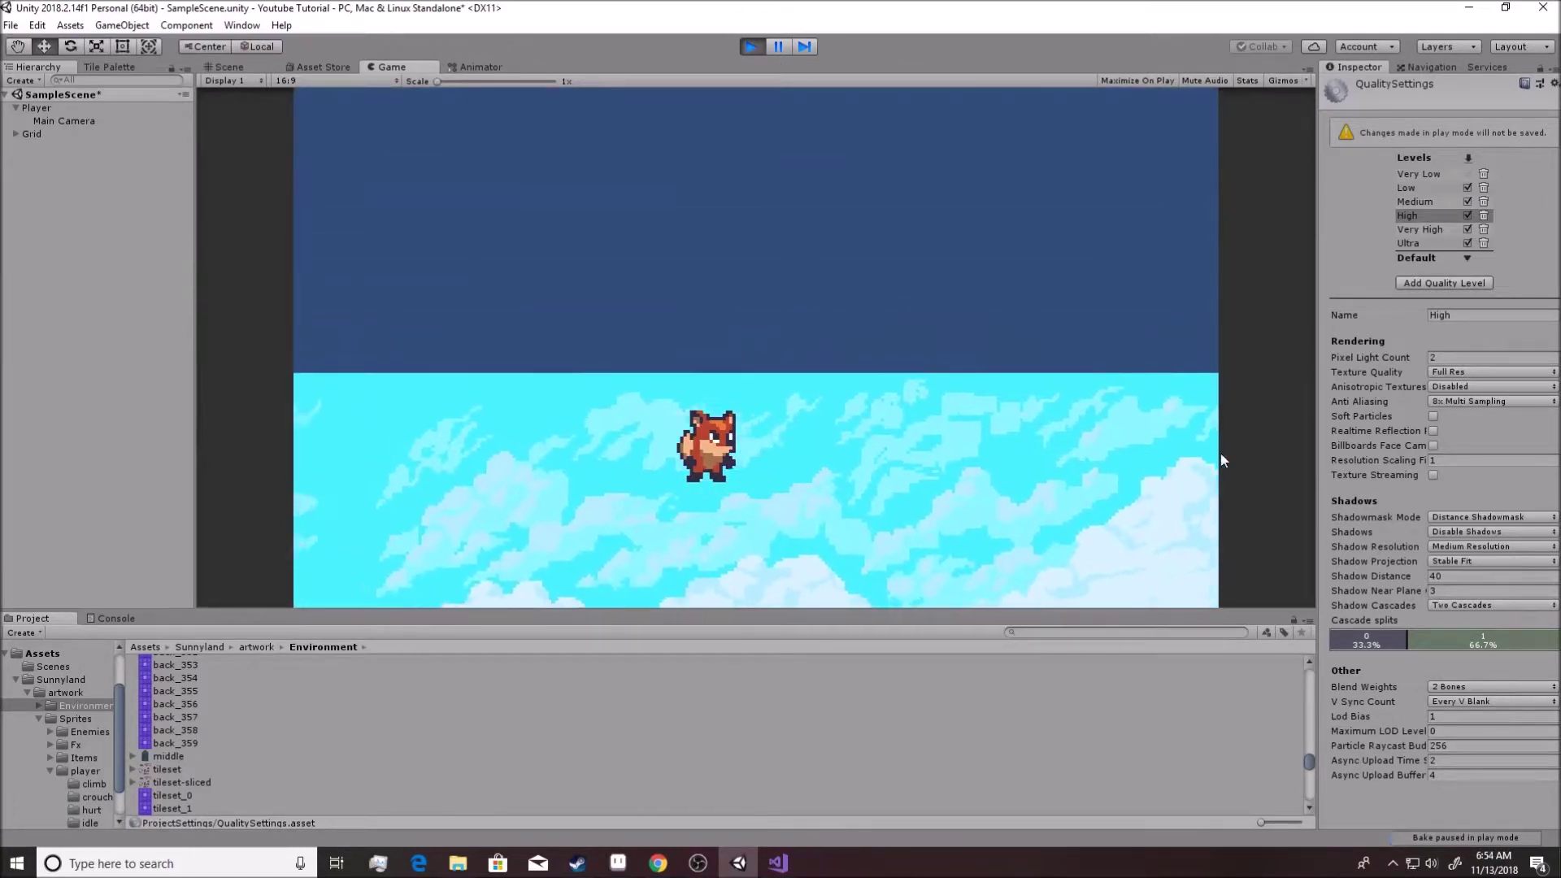
pyautogui.hotkey('ctrl', 'p')
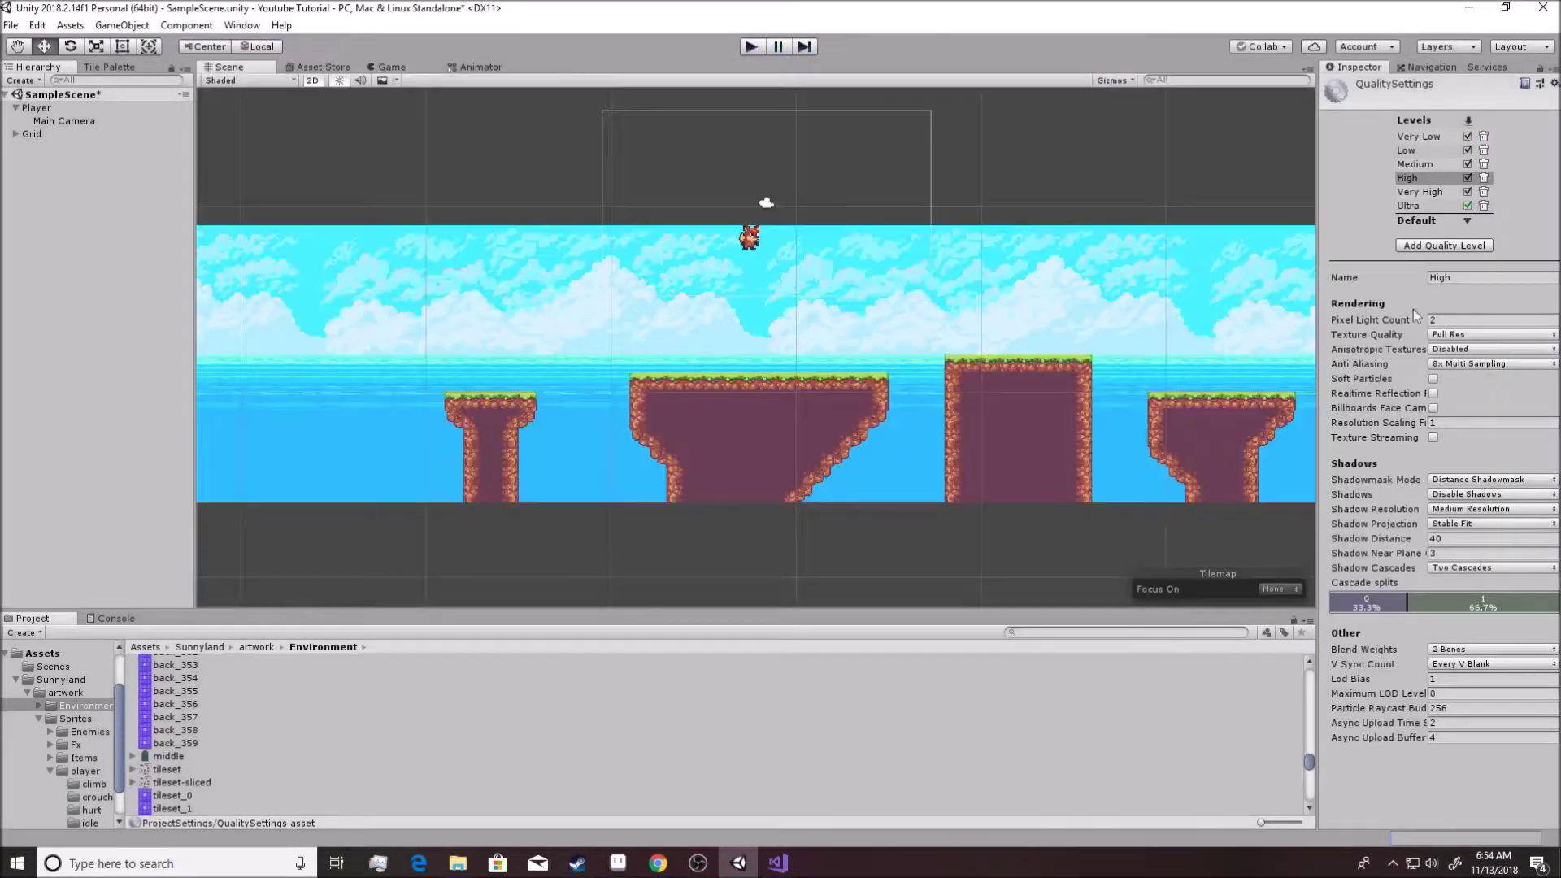
# Set the High level's Anti Aliasing to Disabled and play-test the fox running right to the level's far edge
pyautogui.click(1480, 366)
pyautogui.click(1456, 380)
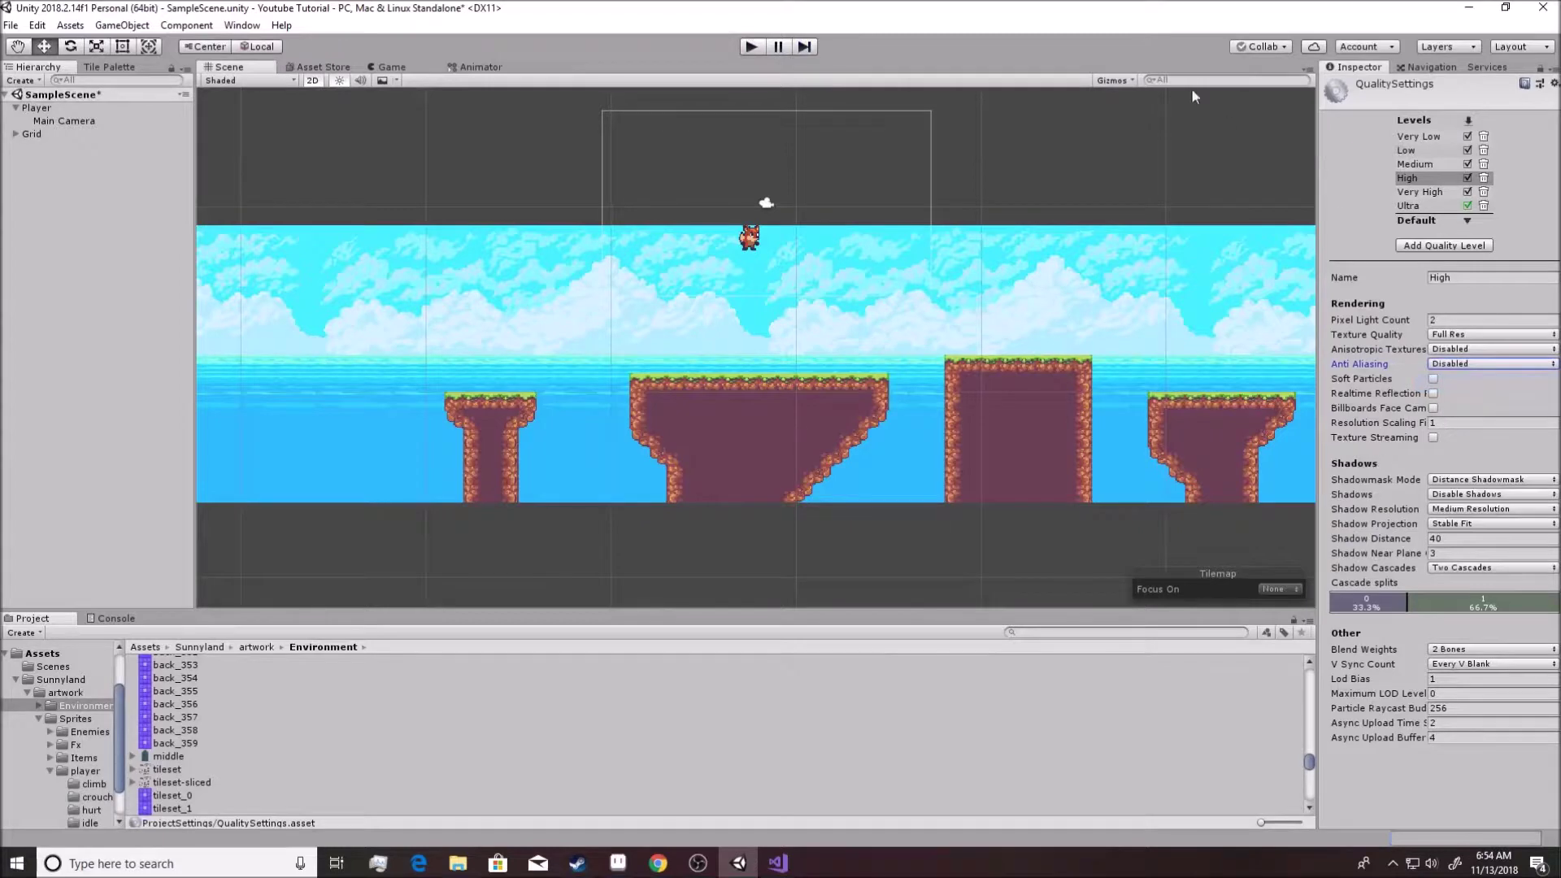
pyautogui.click(749, 46)
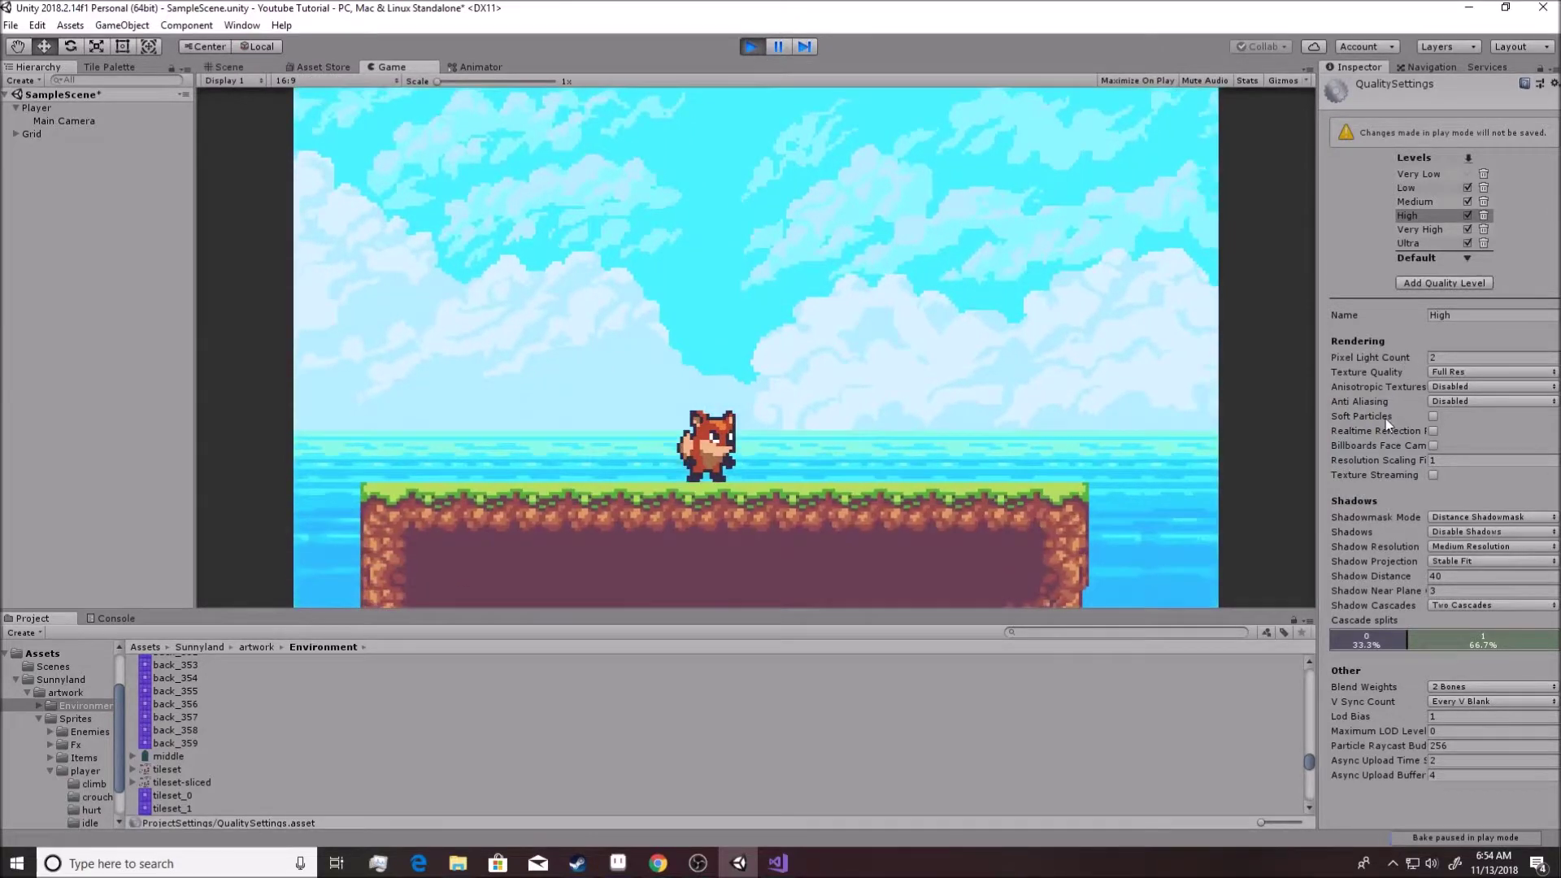
pyautogui.press('d')
pyautogui.press('space')
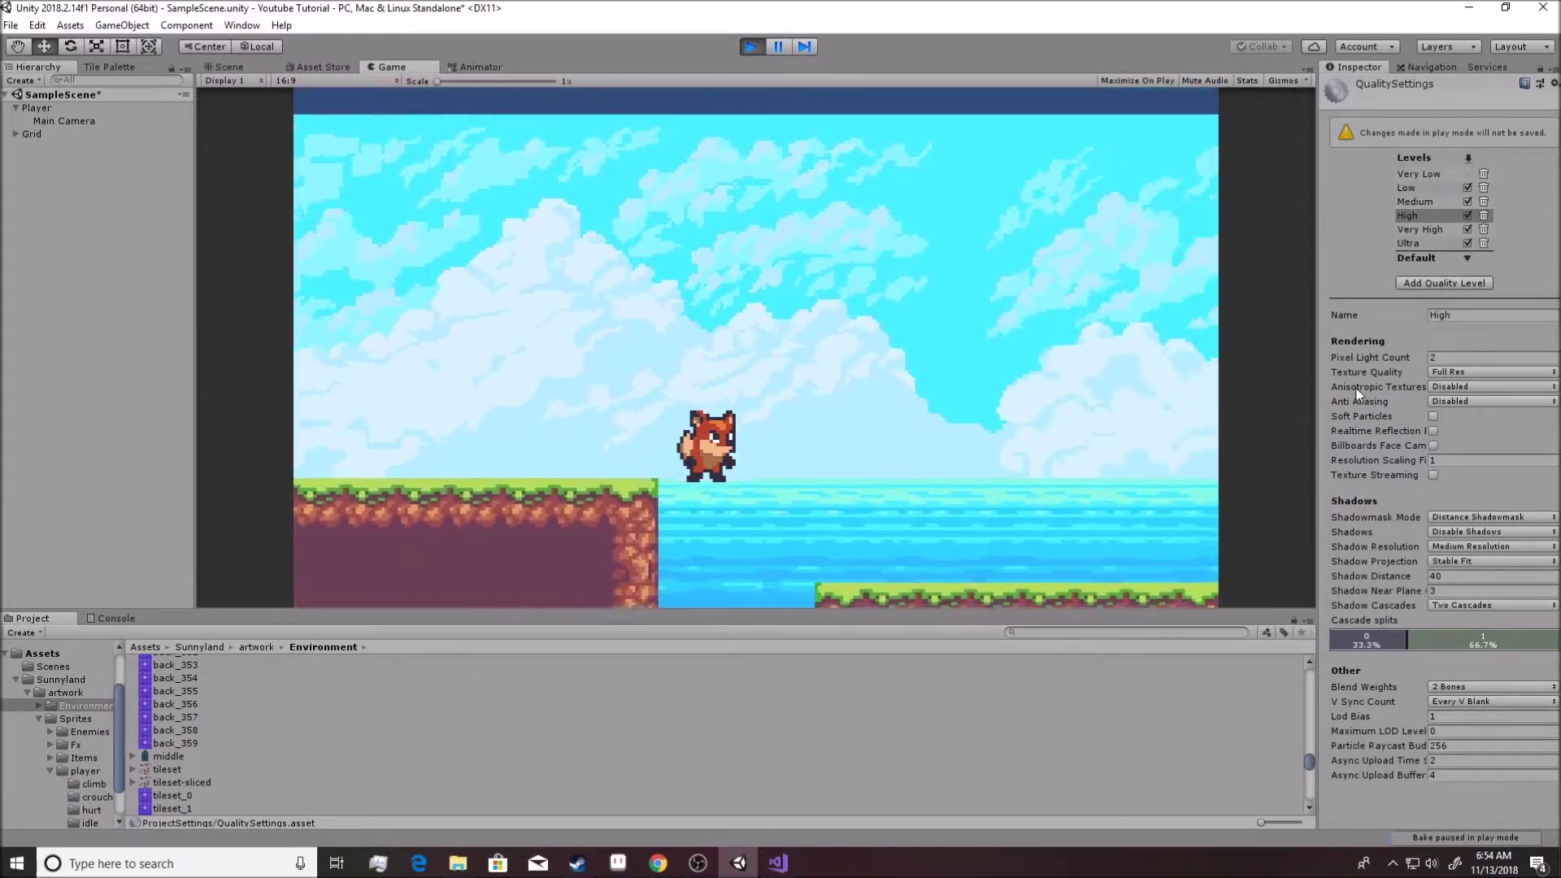
pyautogui.press('Right')
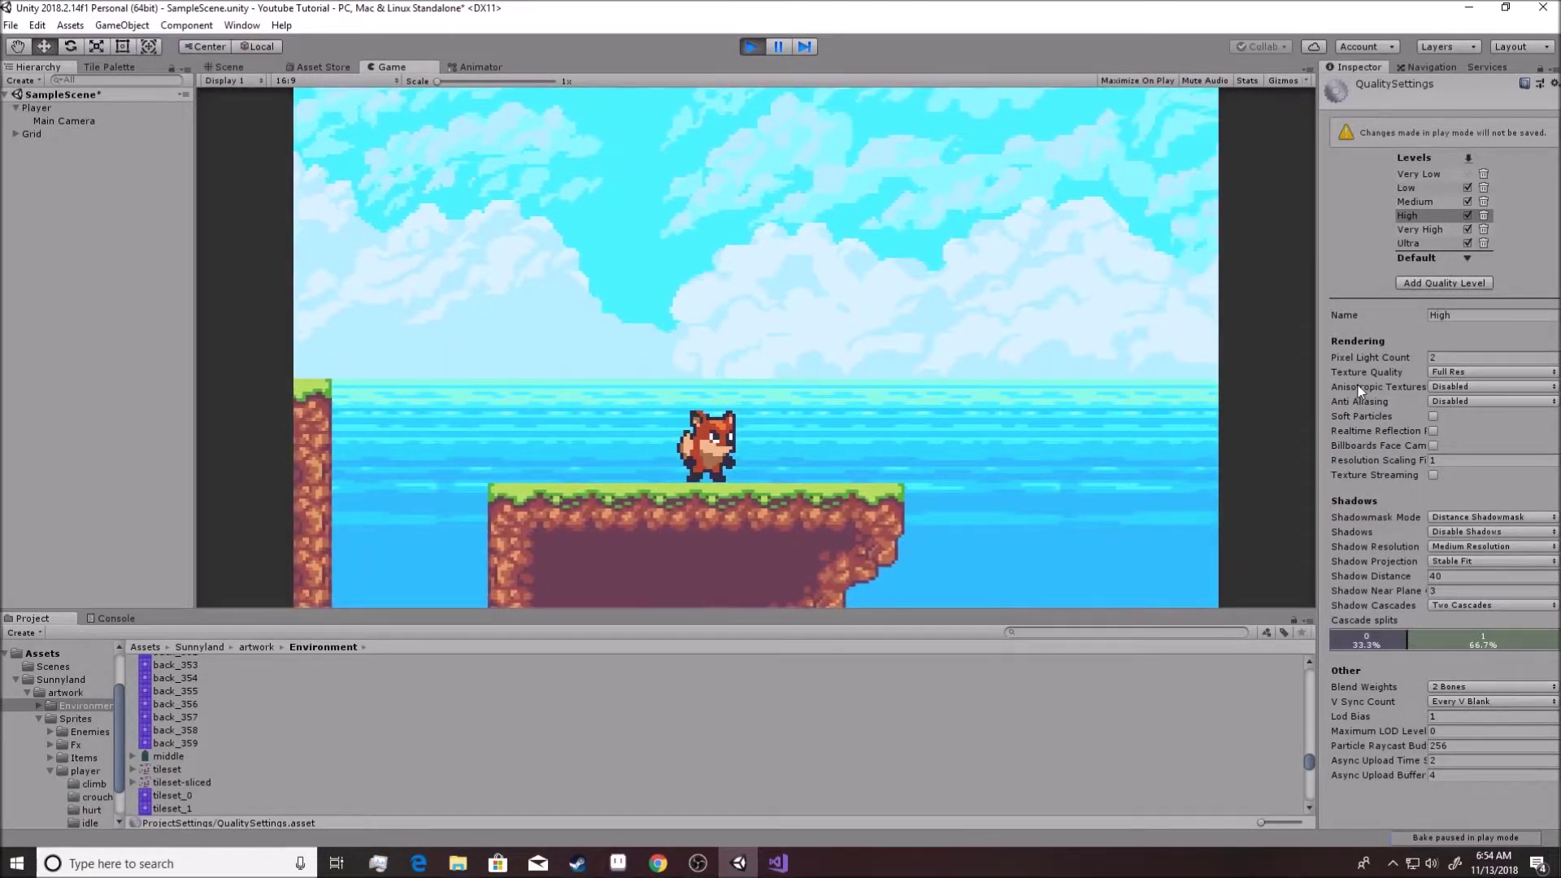
pyautogui.press('Right')
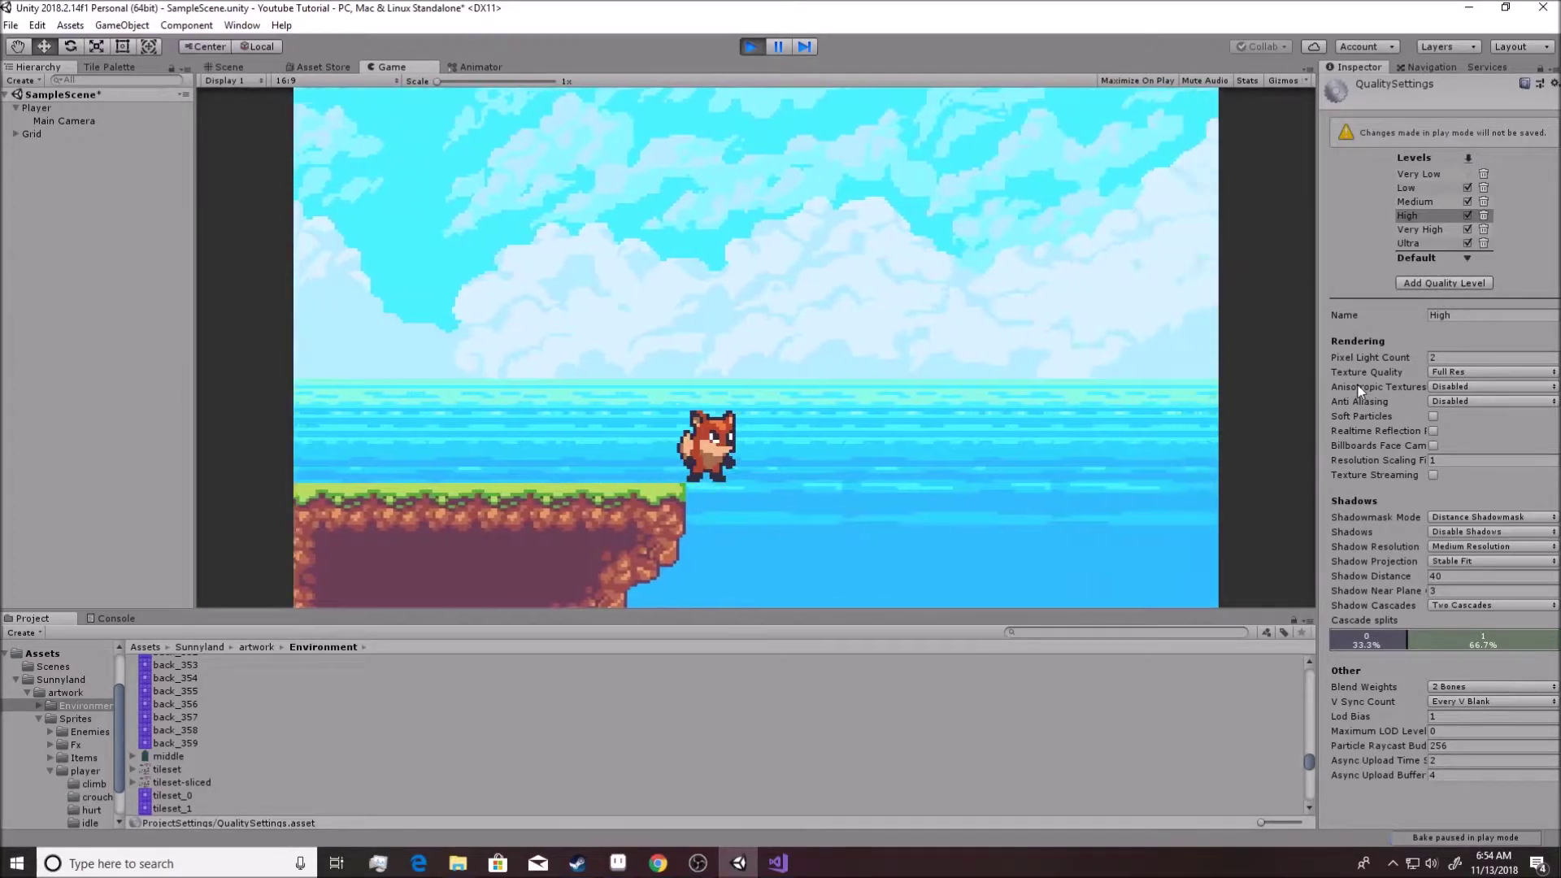
pyautogui.press('Right')
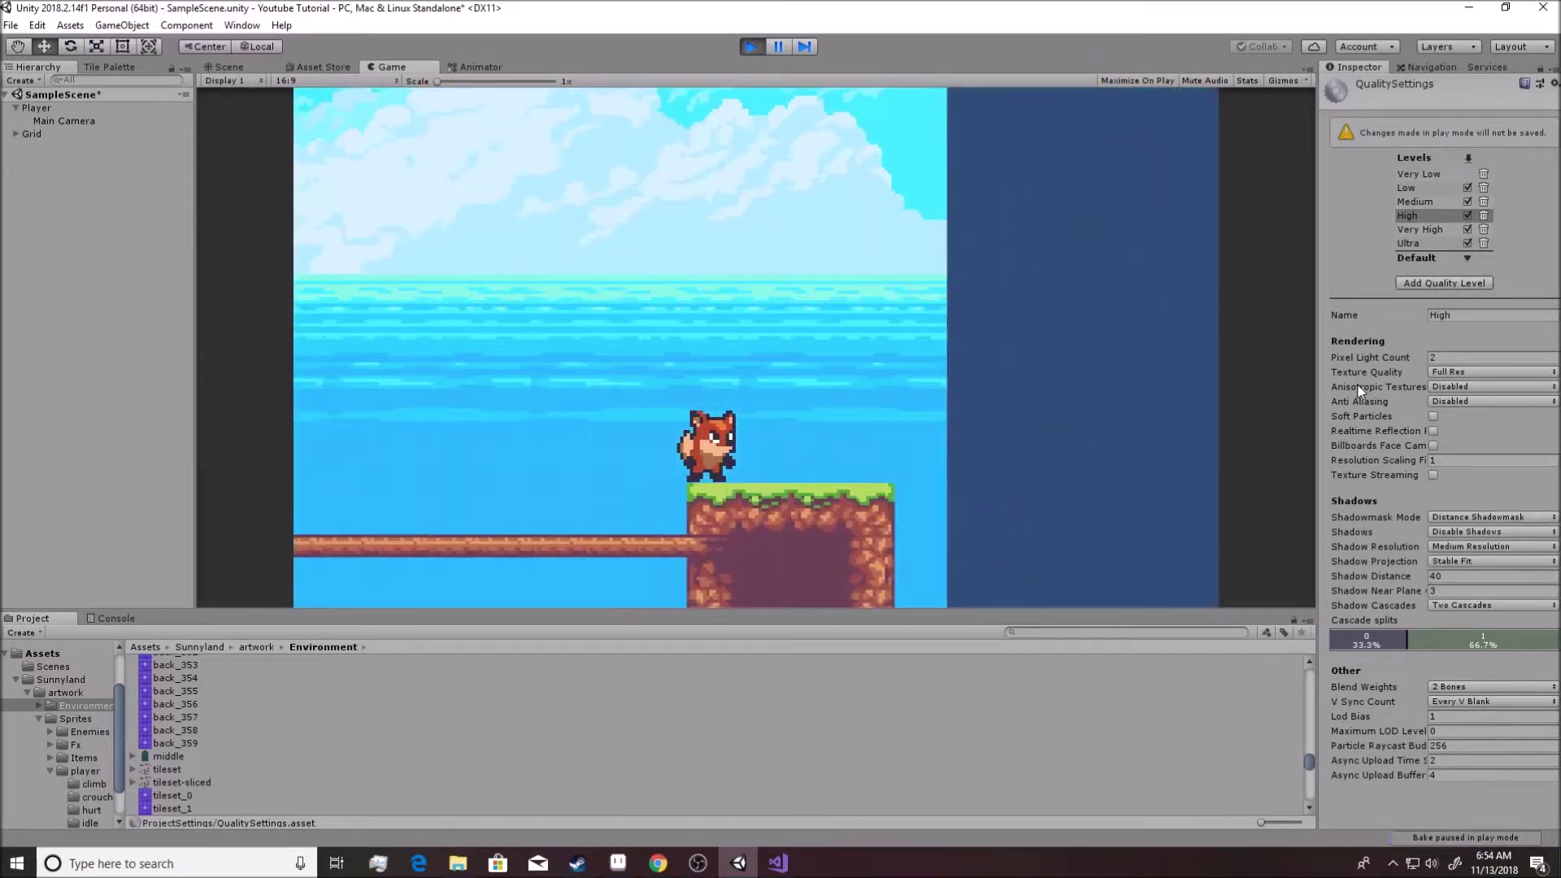
# Play-test the fox running and jumping back left over the log and platforms while watching the background rendering
pyautogui.press('Left')
pyautogui.press('space')
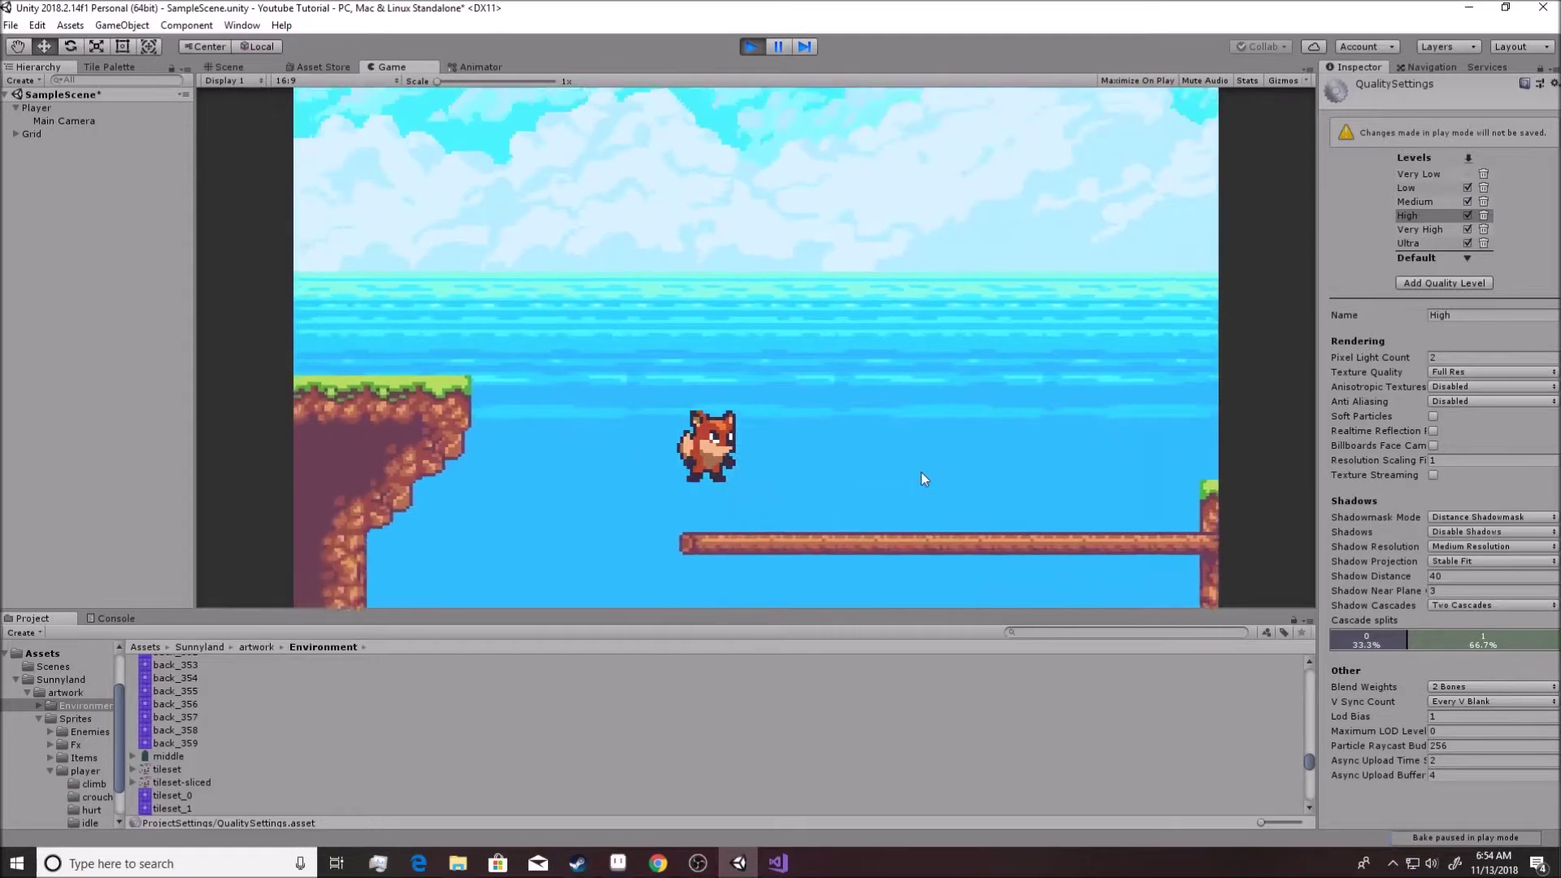
pyautogui.press('Left')
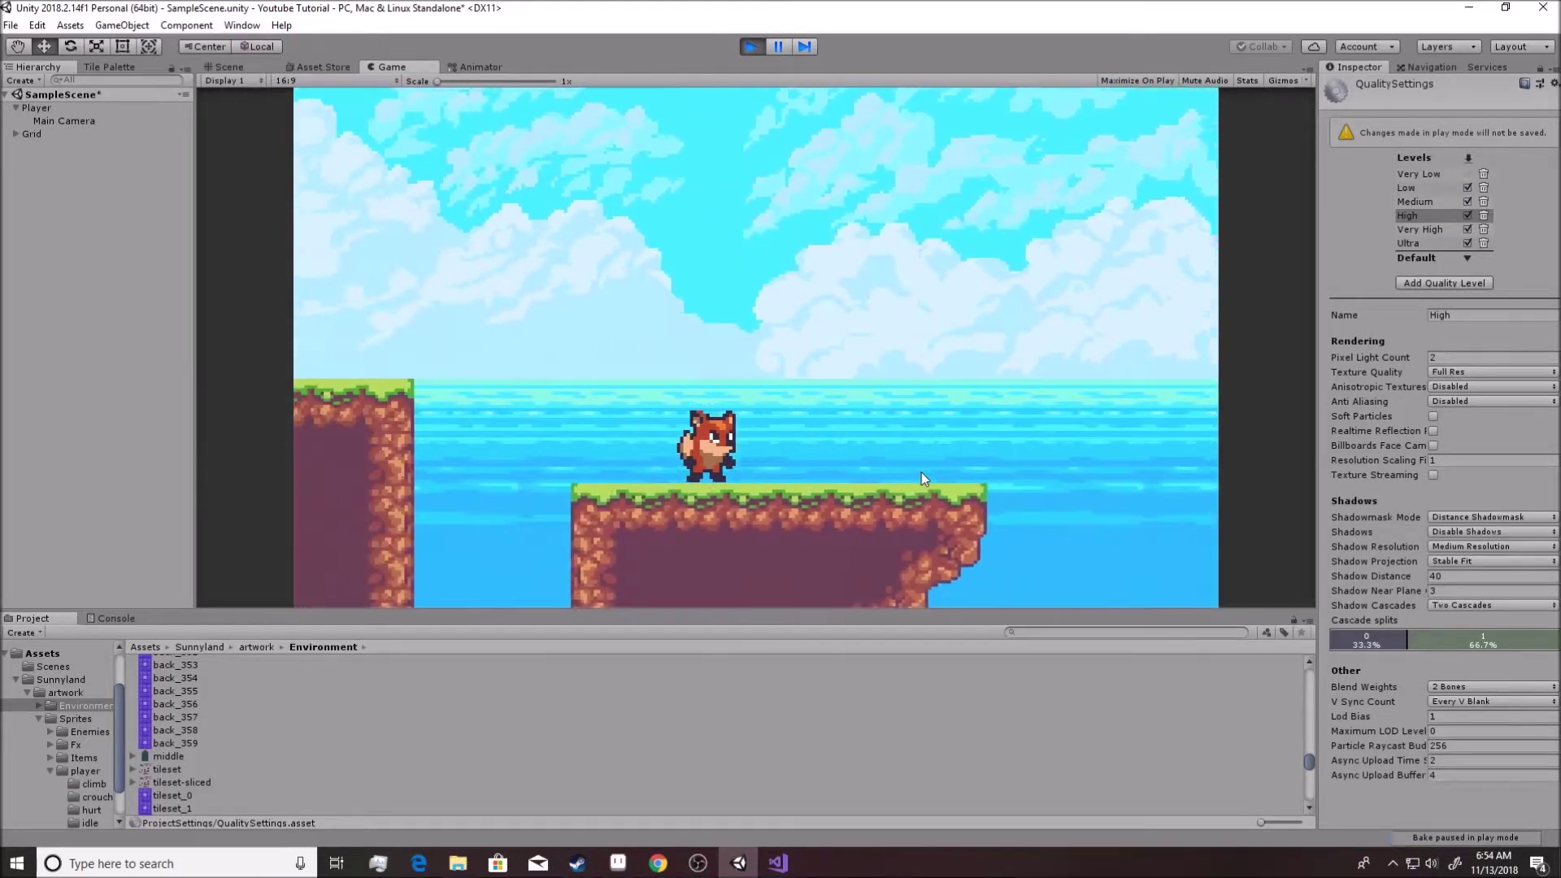
pyautogui.press('Left')
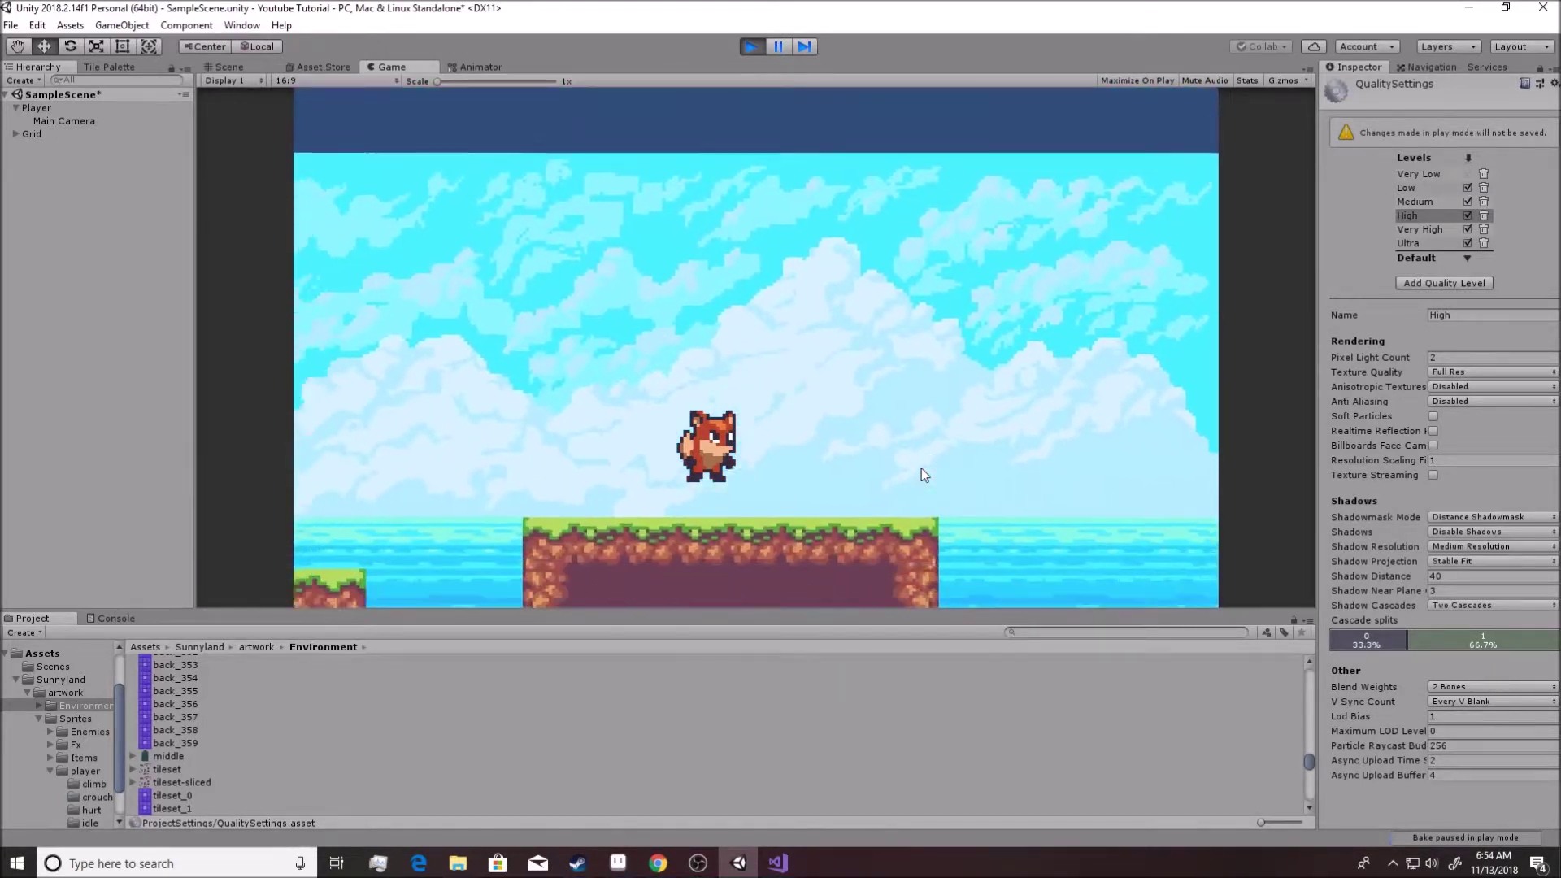
pyautogui.press('Left')
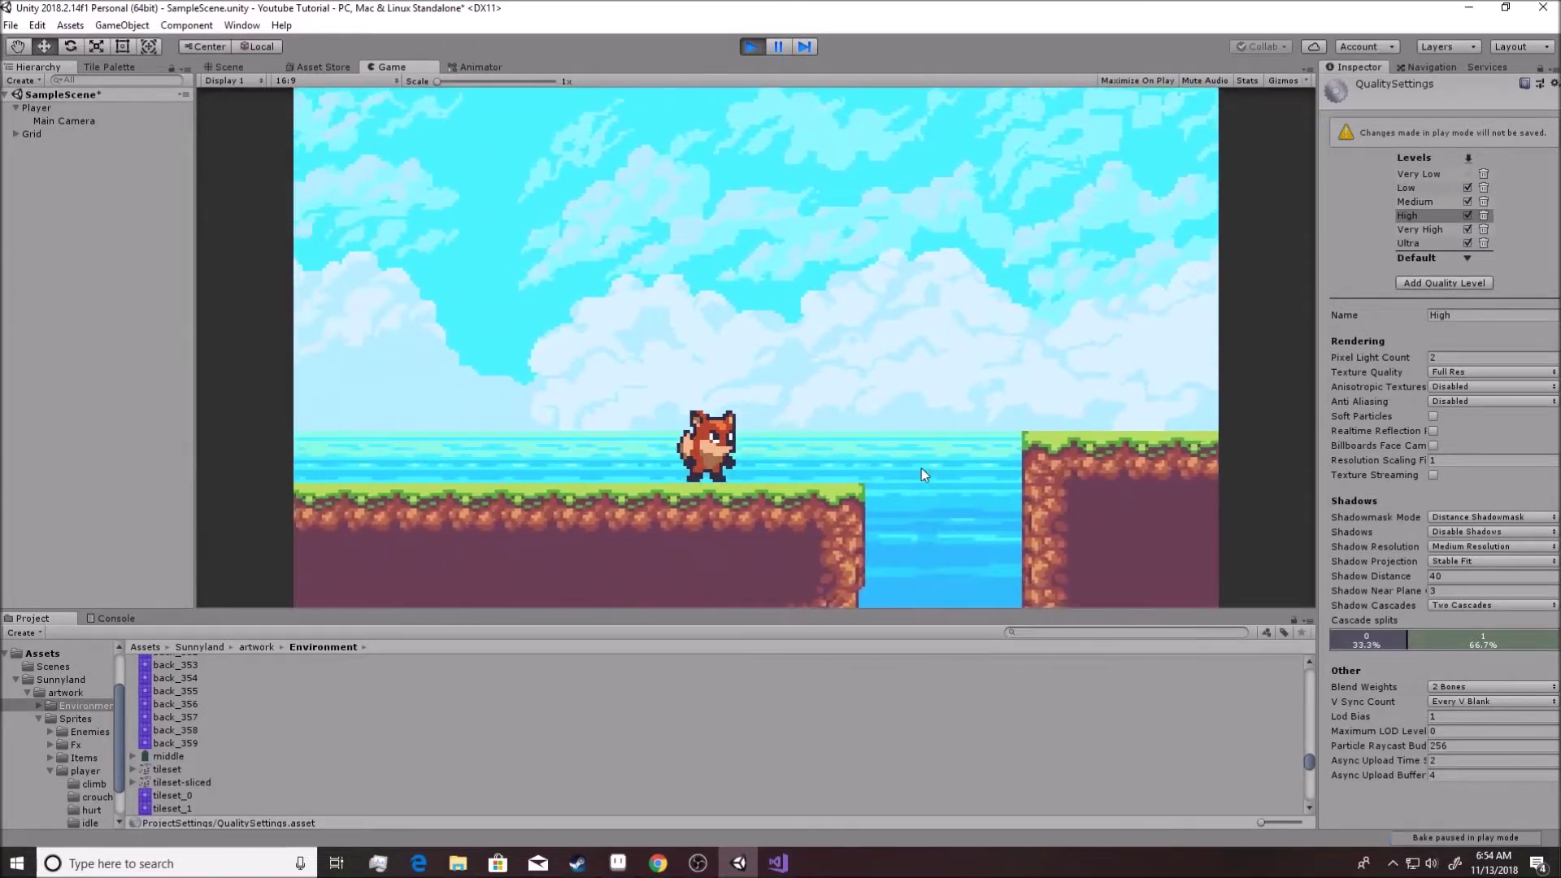
pyautogui.press('Left')
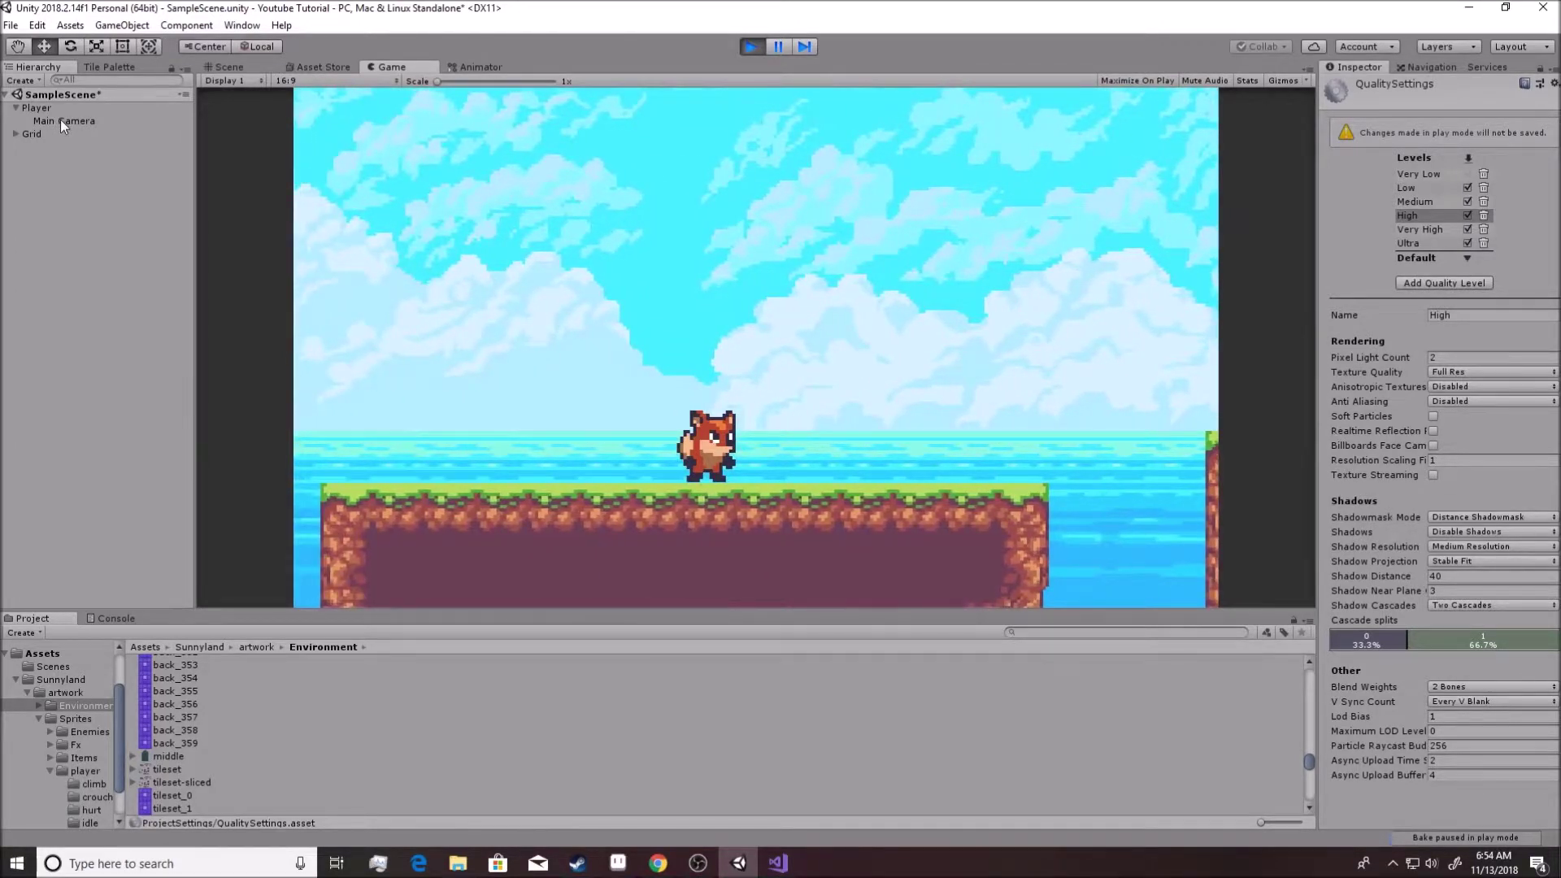
# Lock the Inspector on the Main Camera, and set its Position X to 0 during the test run
pyautogui.click(60, 121)
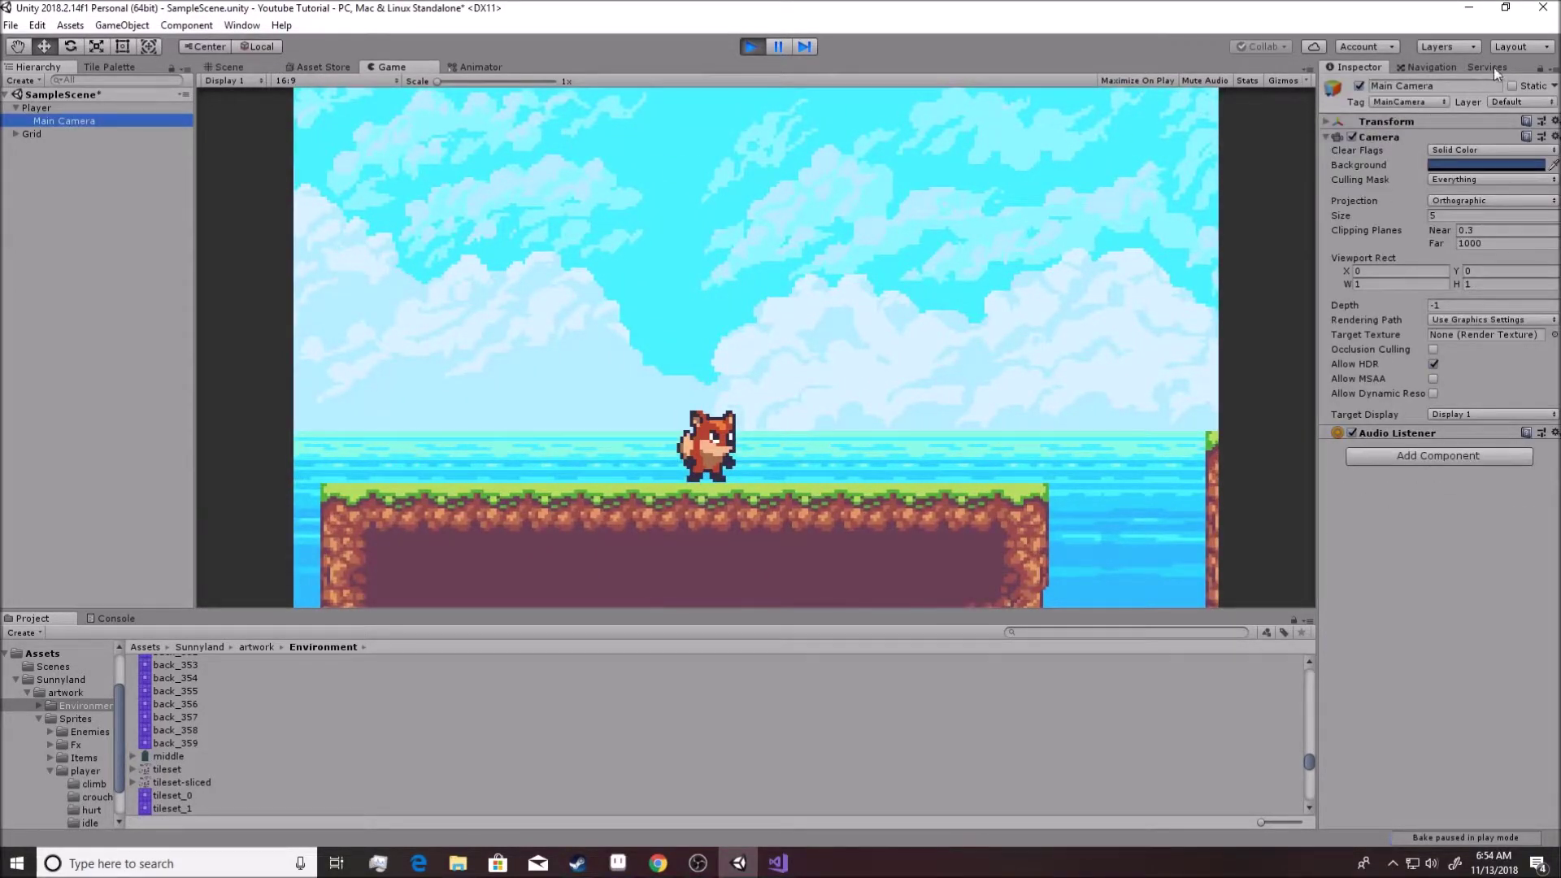
pyautogui.click(1536, 69)
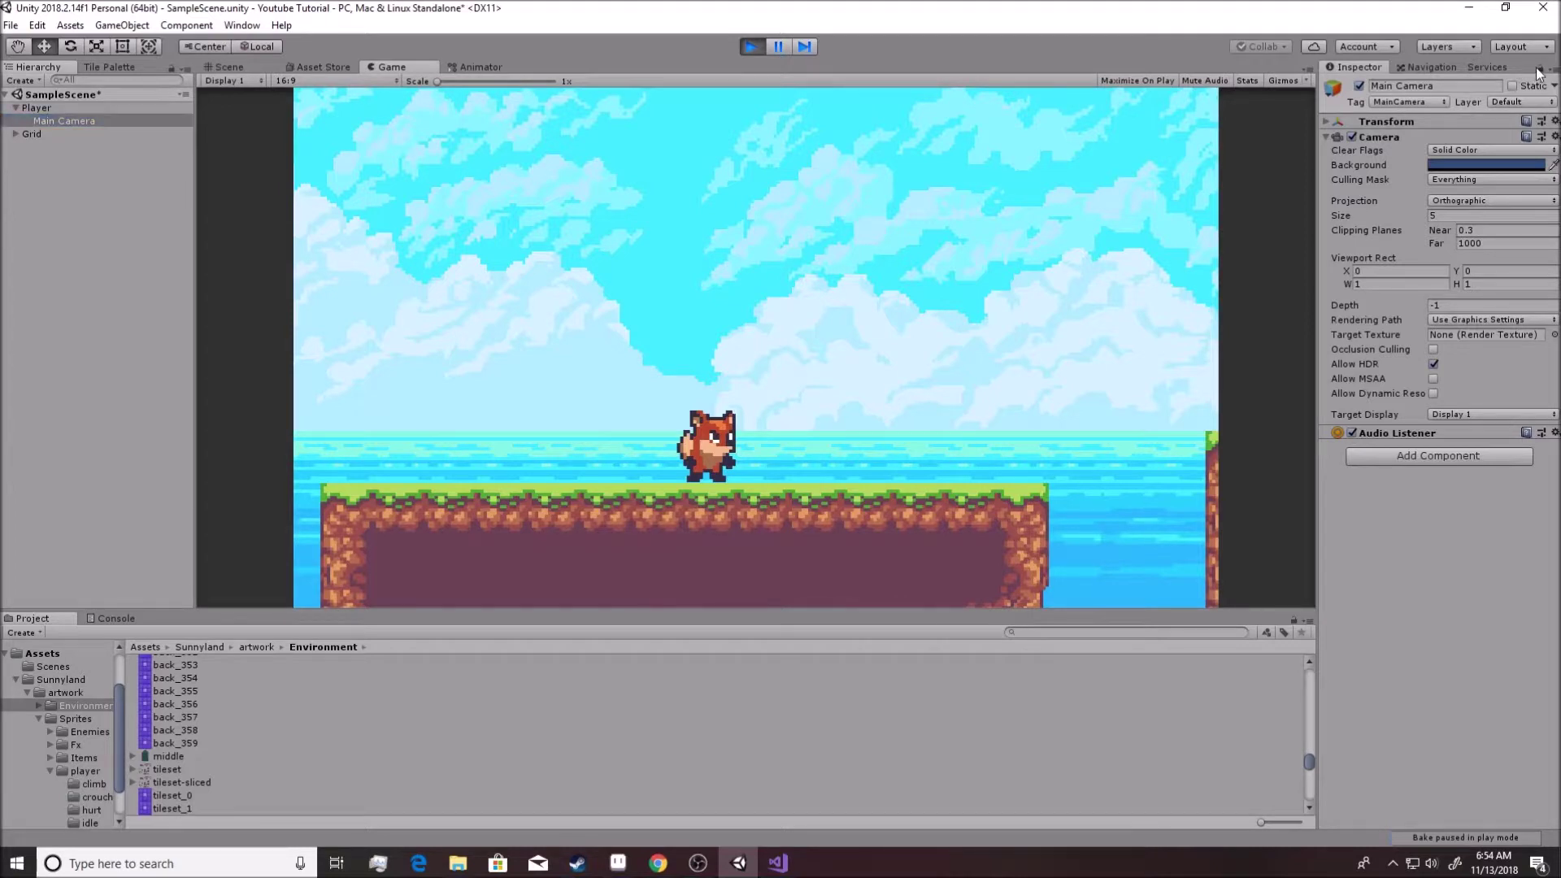
pyautogui.click(1329, 121)
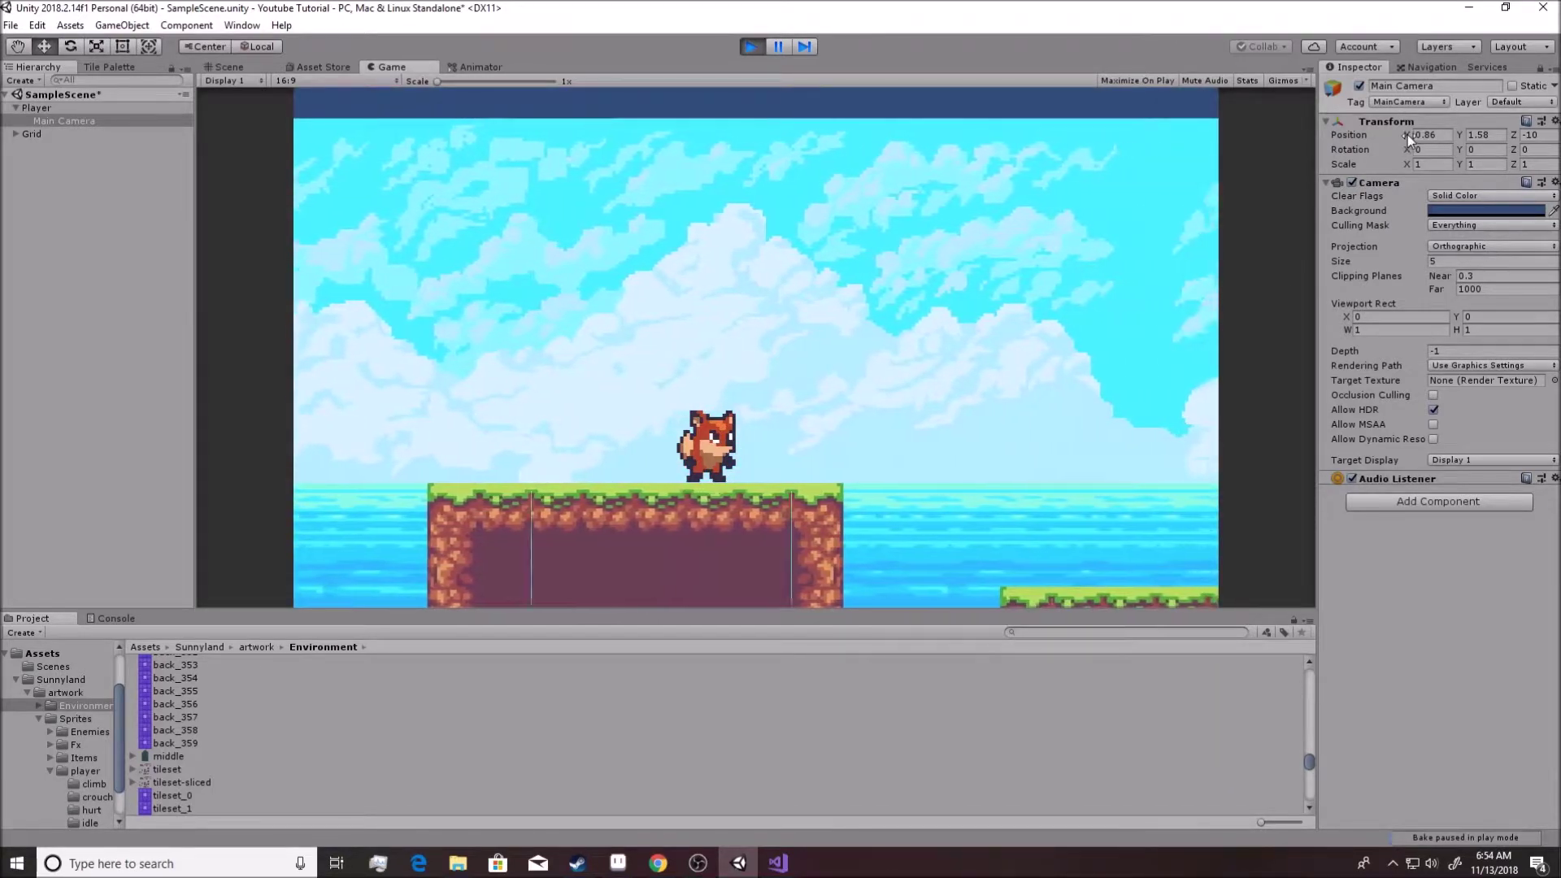
pyautogui.moveTo(1408, 134)
pyautogui.mouseDown()
pyautogui.moveTo(1420, 138)
pyautogui.moveTo(1392, 144)
pyautogui.mouseUp()
pyautogui.click(1430, 137)
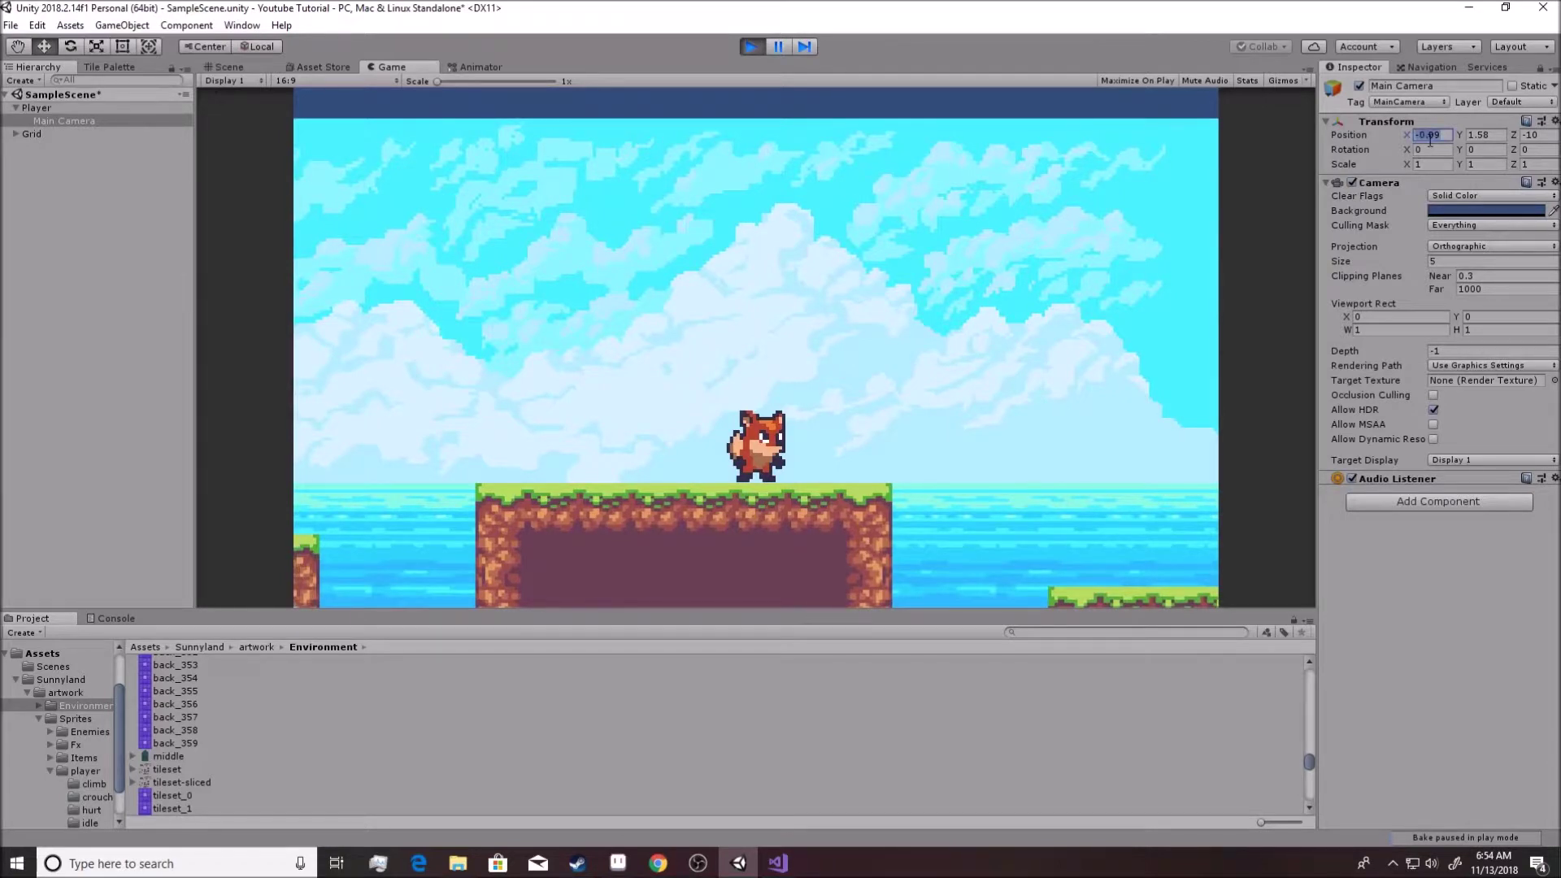
pyautogui.write('0')
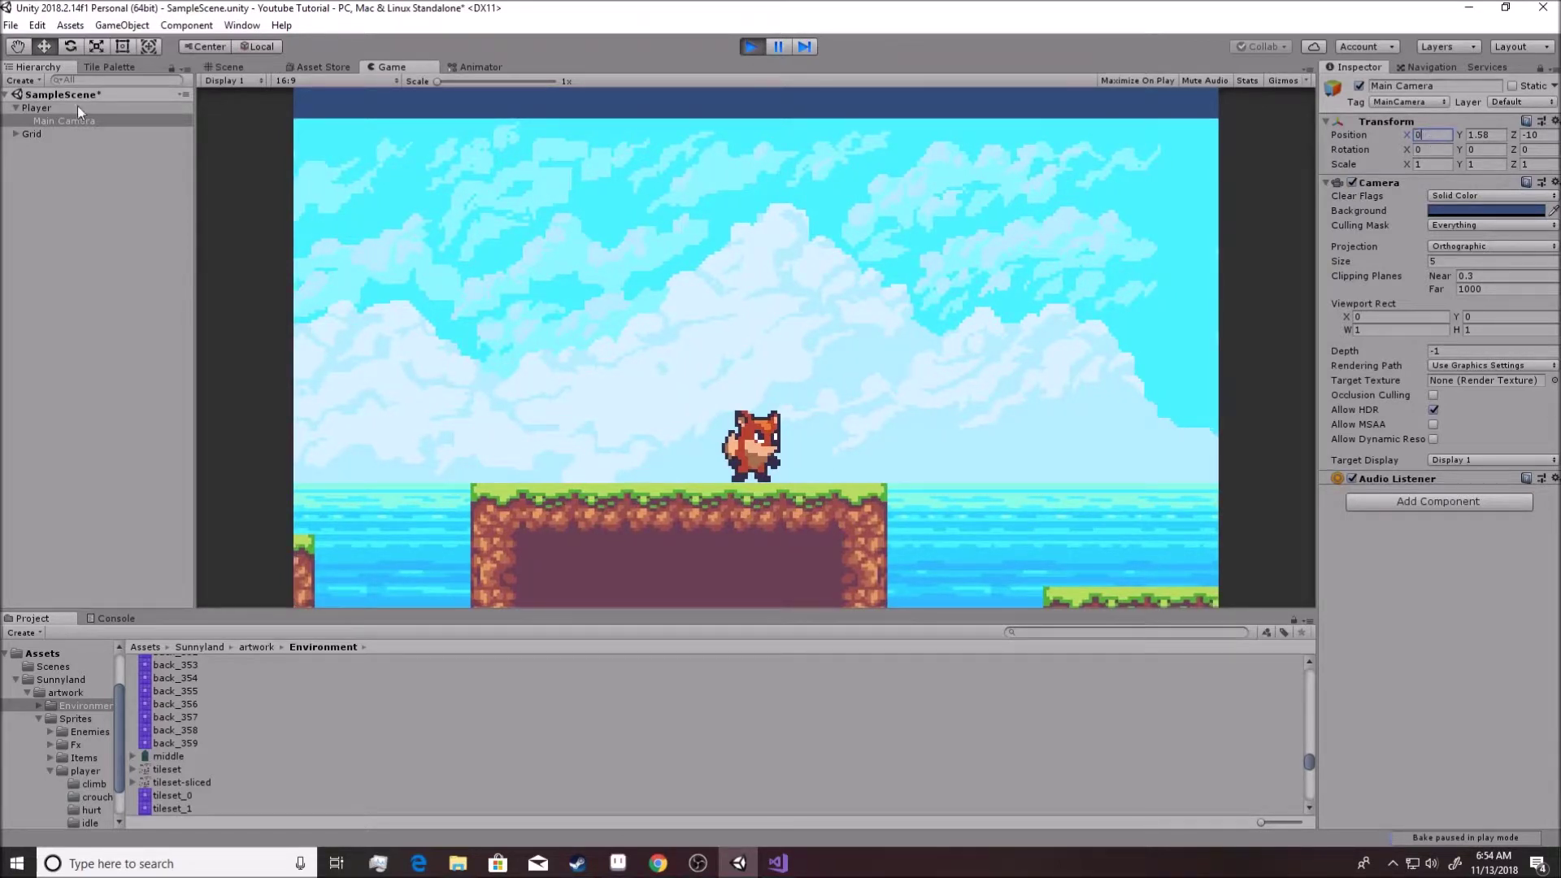
# Select the Player and run the fox back and forth while checking the Main Camera's Position values in the locked Inspector
pyautogui.click(46, 109)
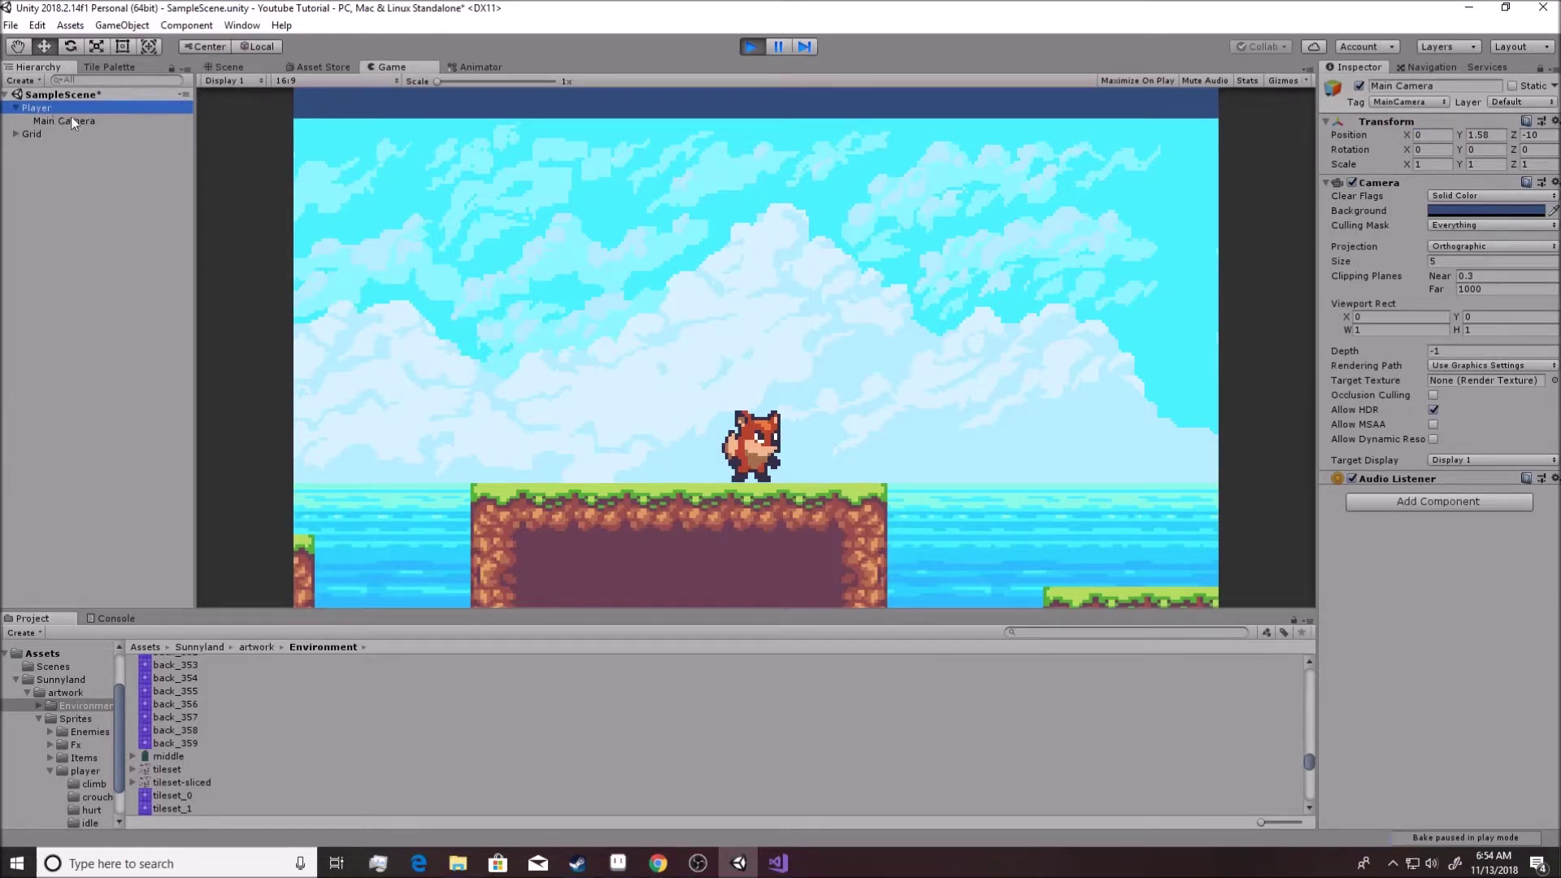
pyautogui.click(705, 460)
pyautogui.press('d')
pyautogui.press('a')
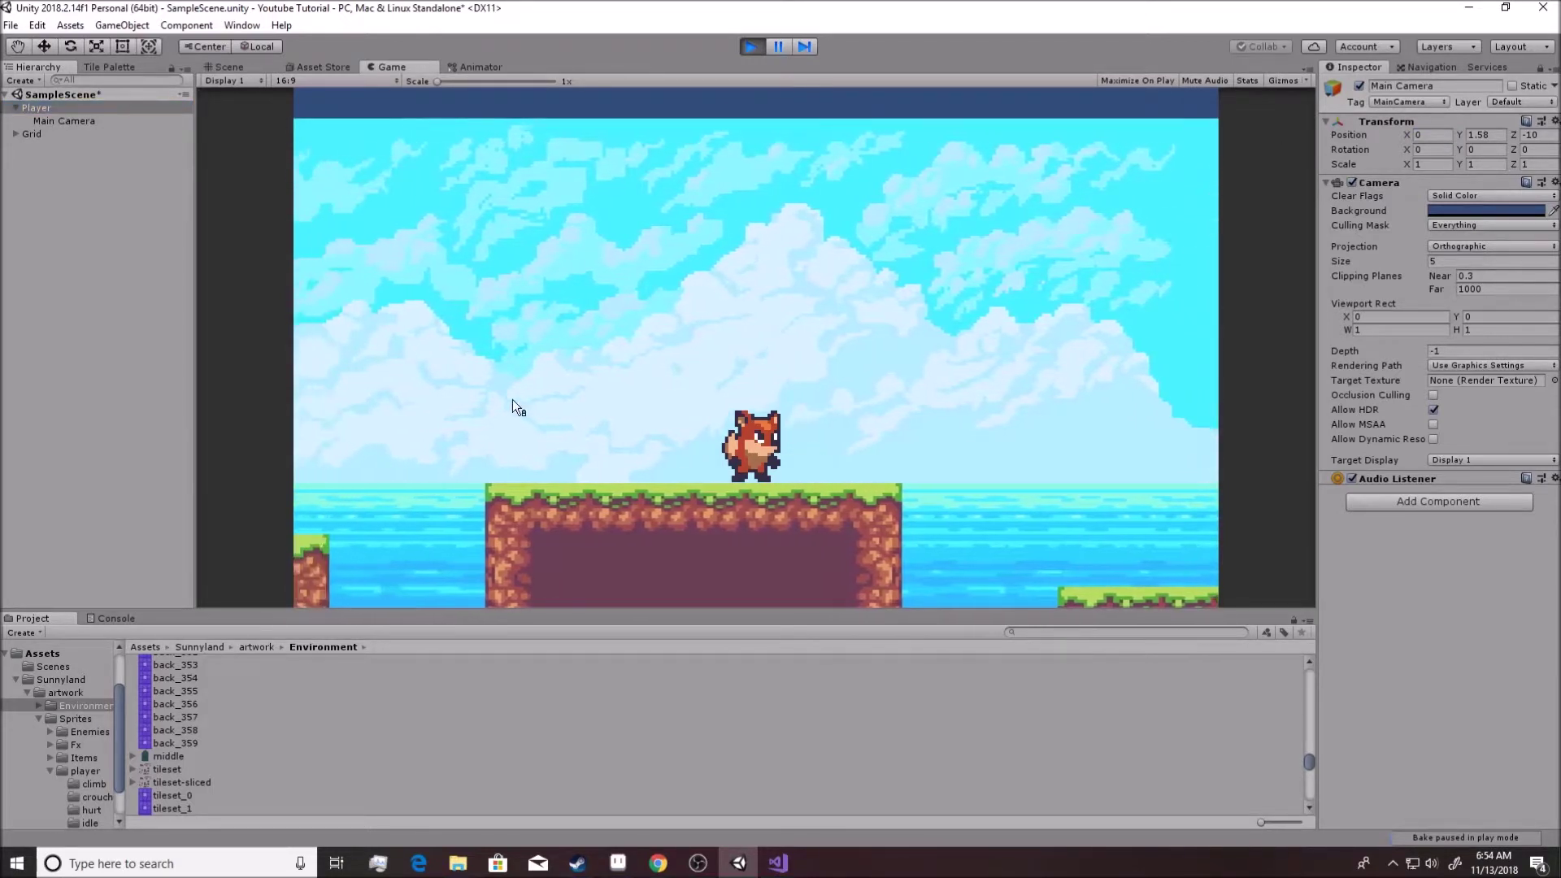
pyautogui.press('d')
pyautogui.press('a')
# Unlock the Inspector to show the Player, and watch its Position values while running and jumping with the fox
pyautogui.press('a')
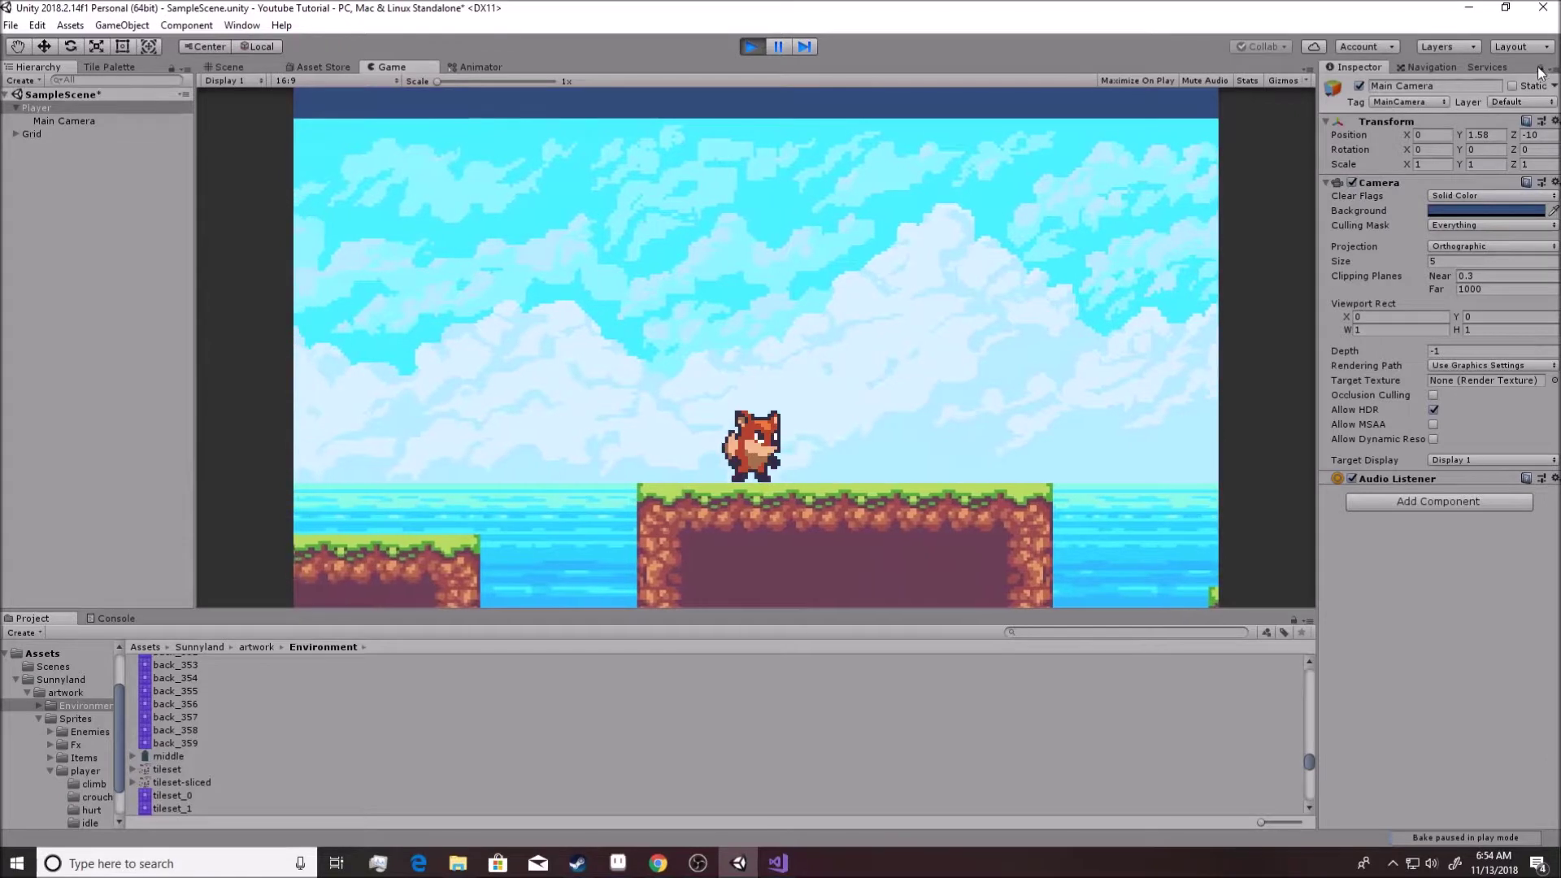
pyautogui.click(1537, 69)
pyautogui.press('d')
pyautogui.press('a')
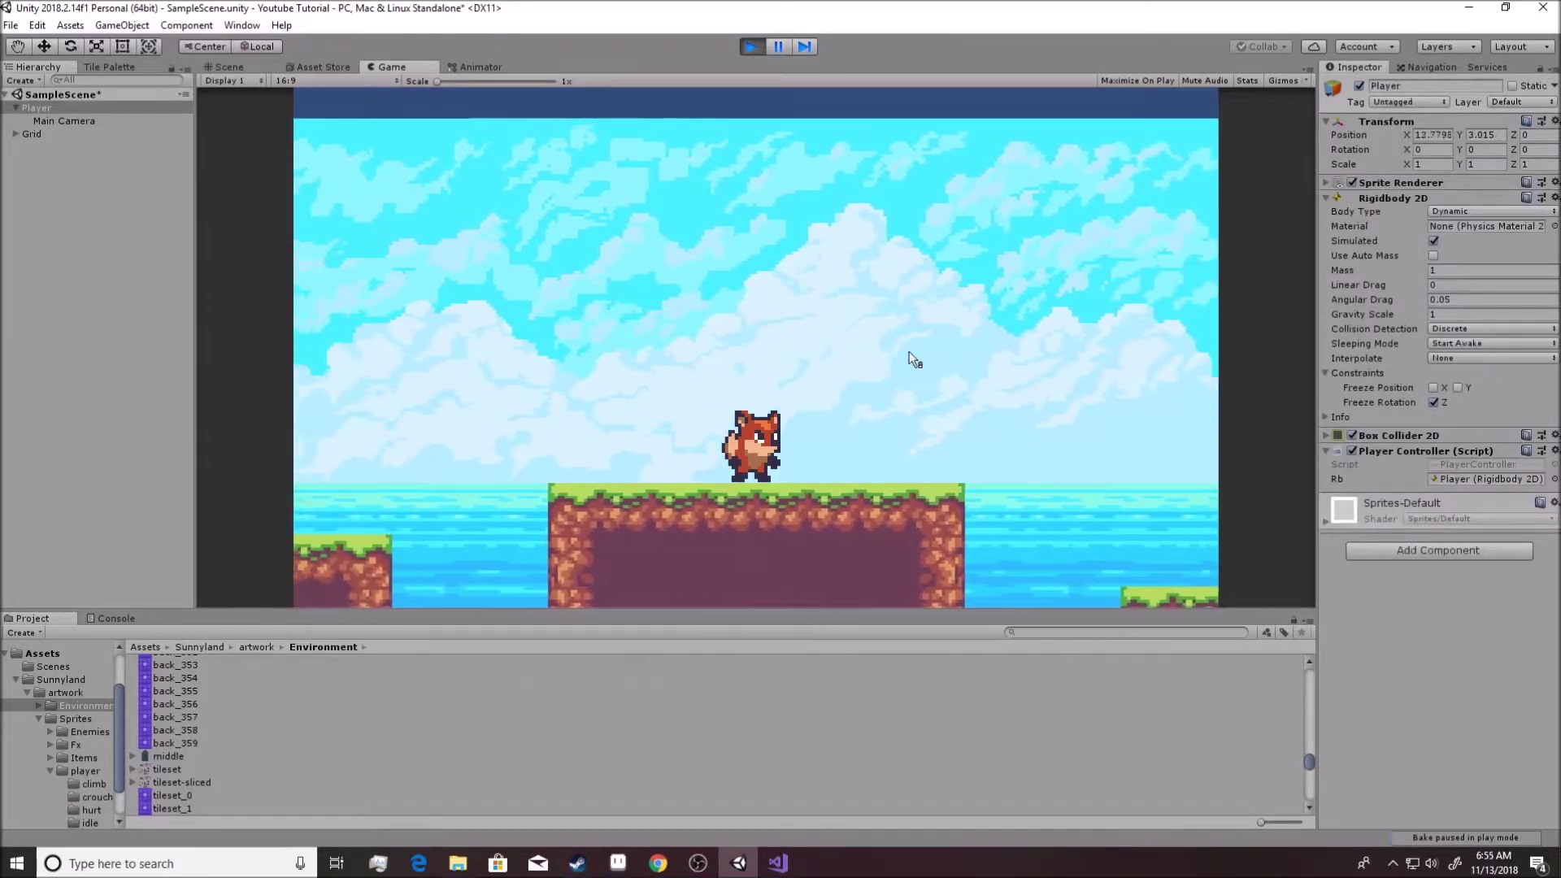
pyautogui.press('space')
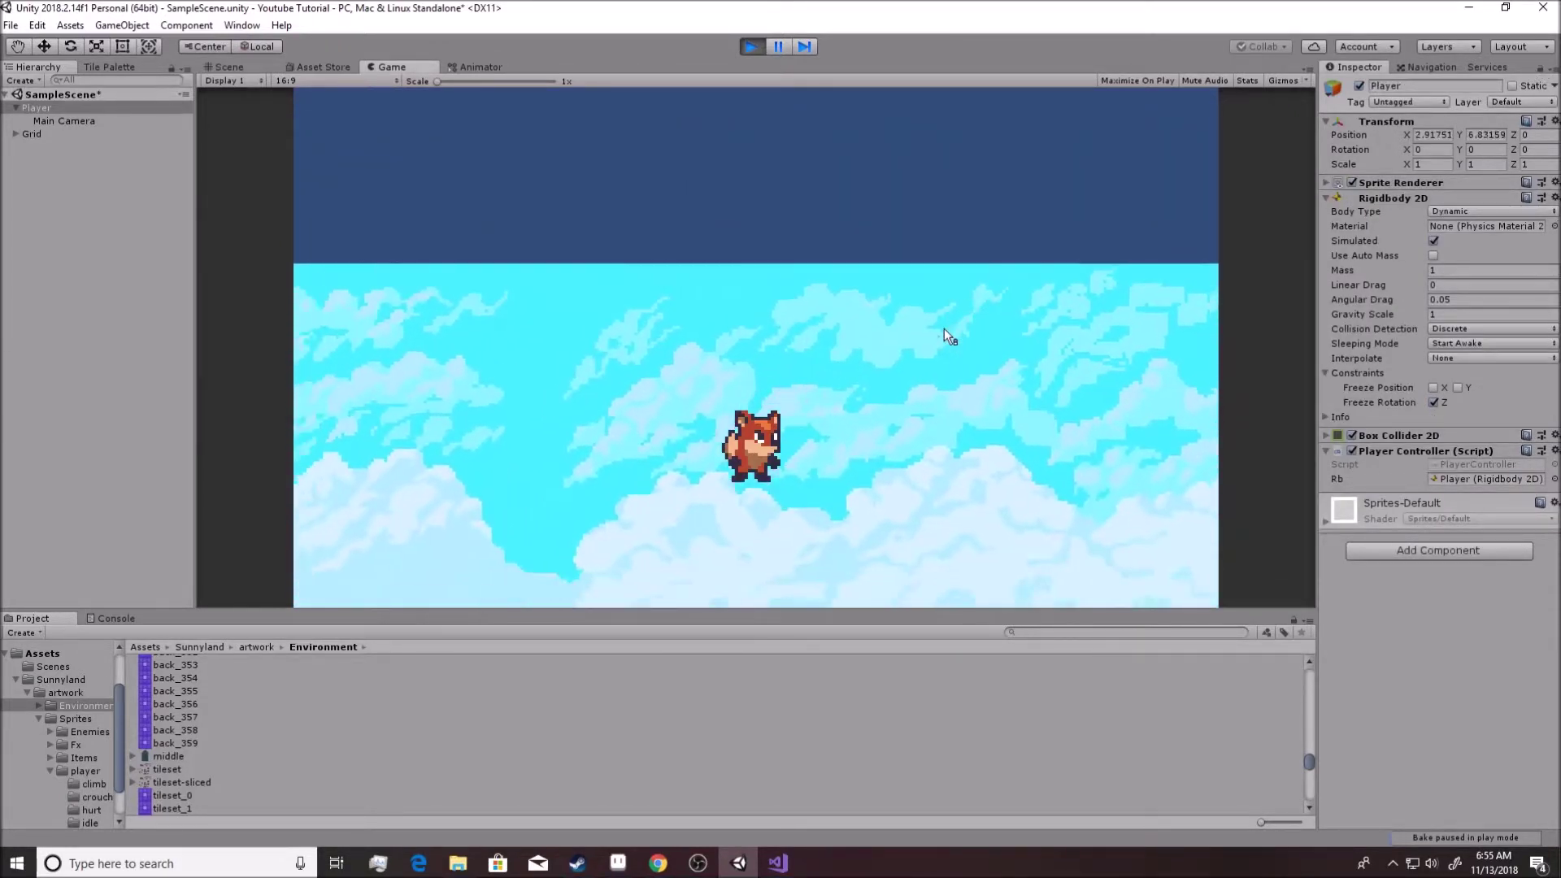
pyautogui.press('Right')
pyautogui.press('space')
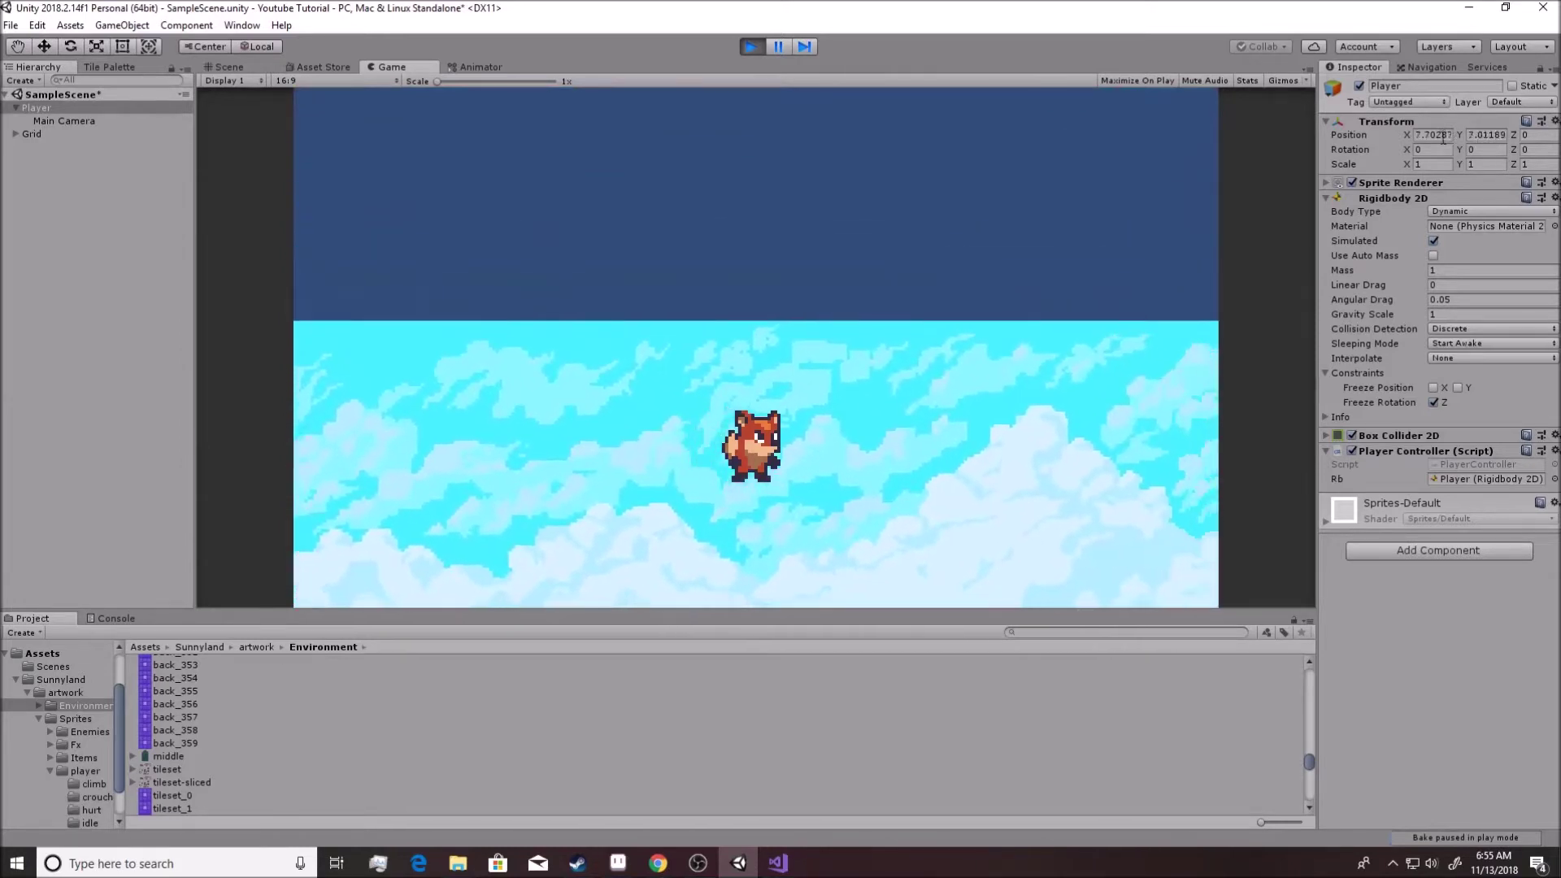
# Select the Main Camera and watch its Position values while the fox runs and jumps across the platforms
pyautogui.click(64, 120)
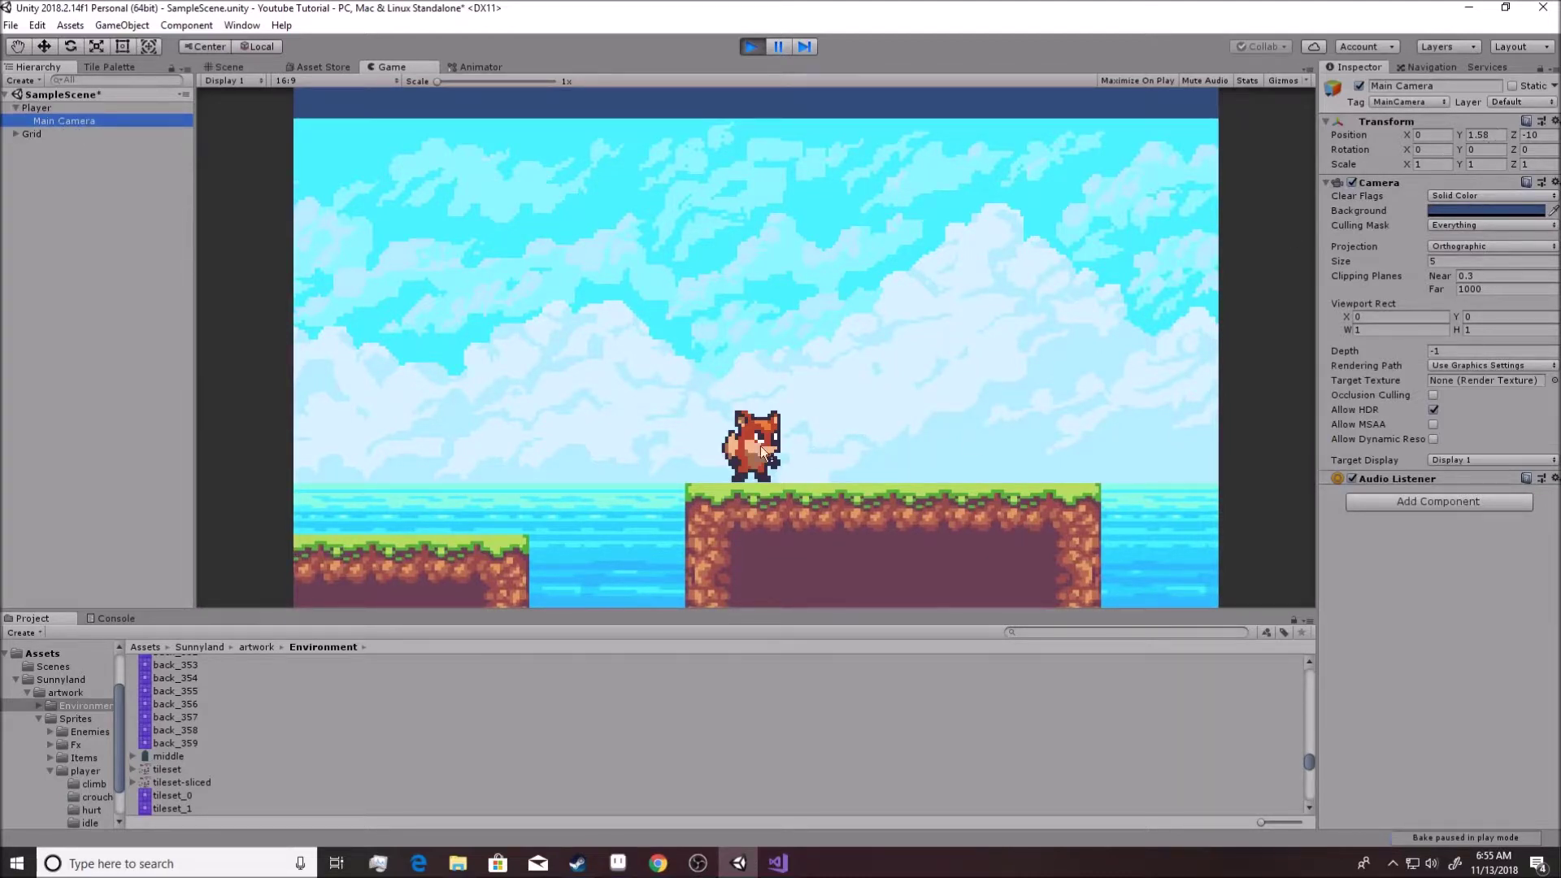
pyautogui.press('w')
pyautogui.click(965, 398)
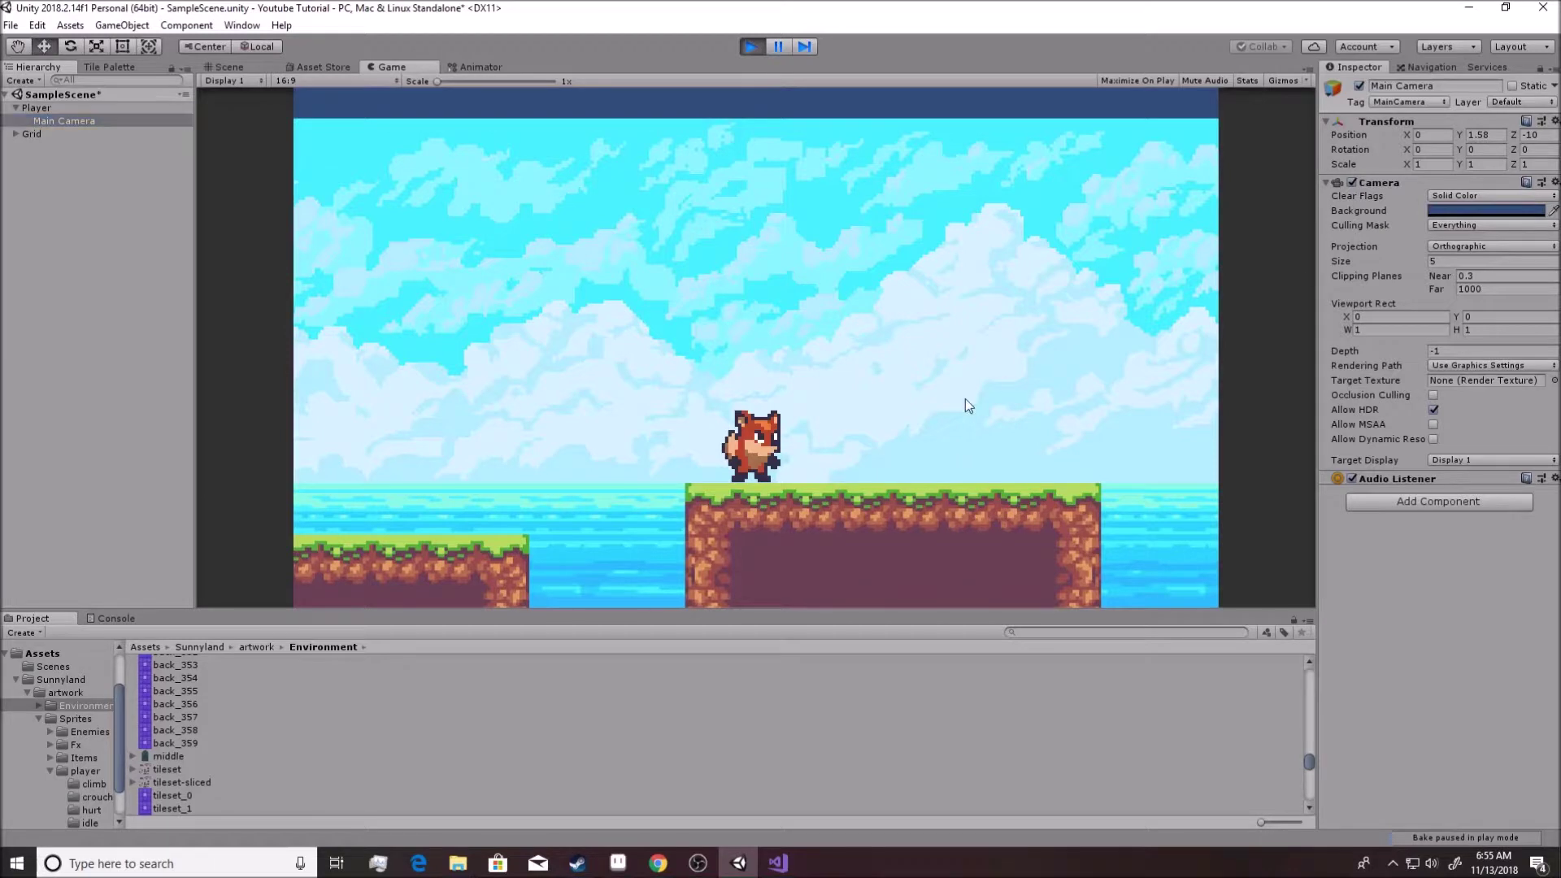
pyautogui.press('d')
pyautogui.press('space')
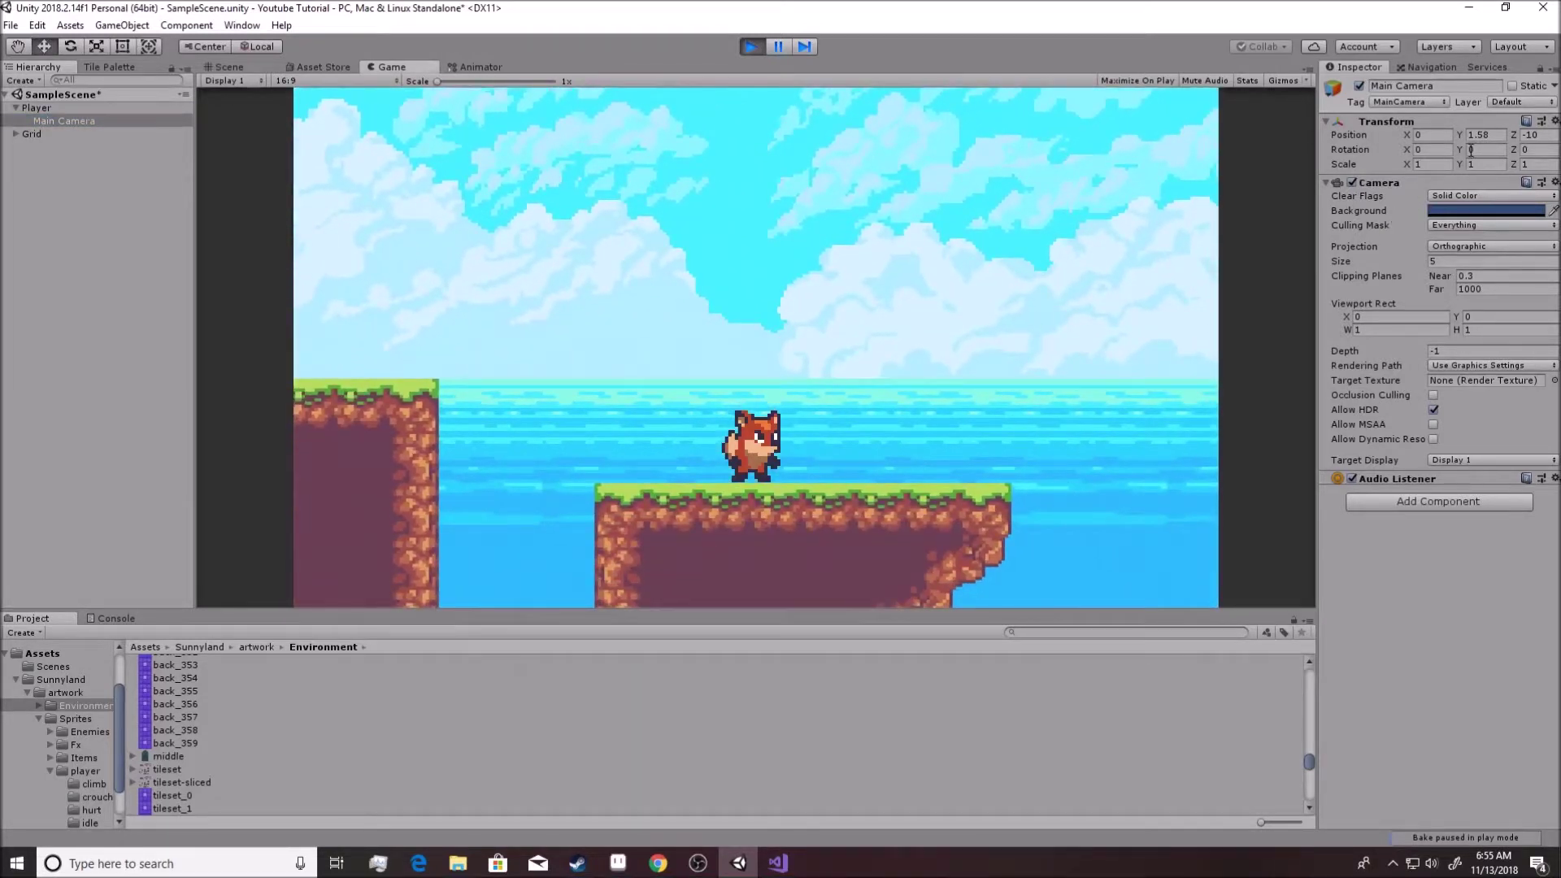
# Try a Position Y of 0 for the Main Camera while play-testing the fox's jumps, and end the test run
pyautogui.moveTo(1462, 135); pyautogui.dragTo(1494, 137)
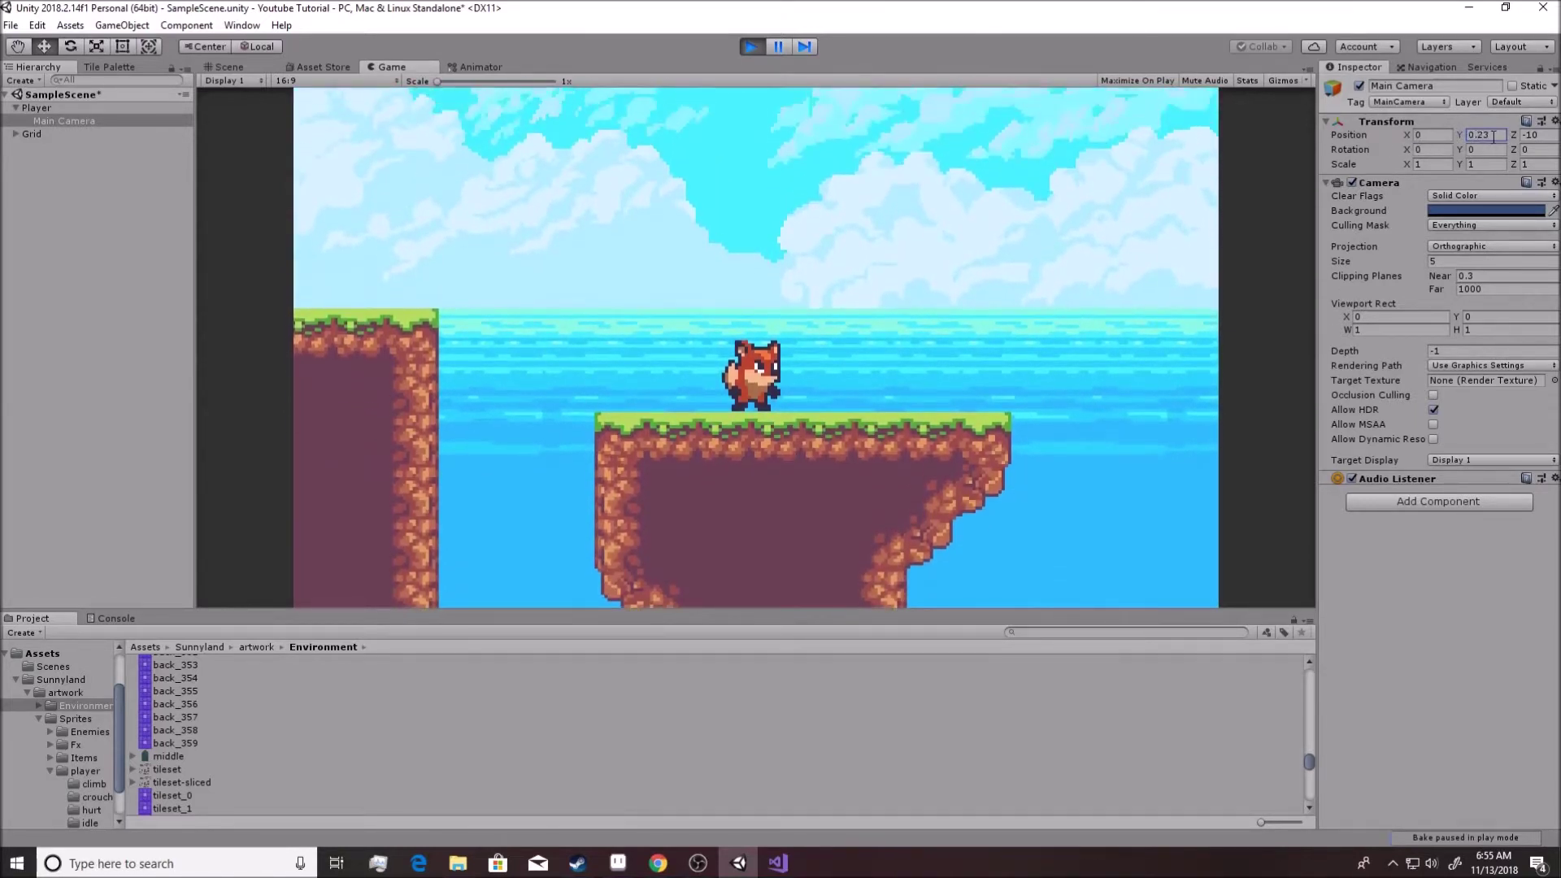
pyautogui.write('0')
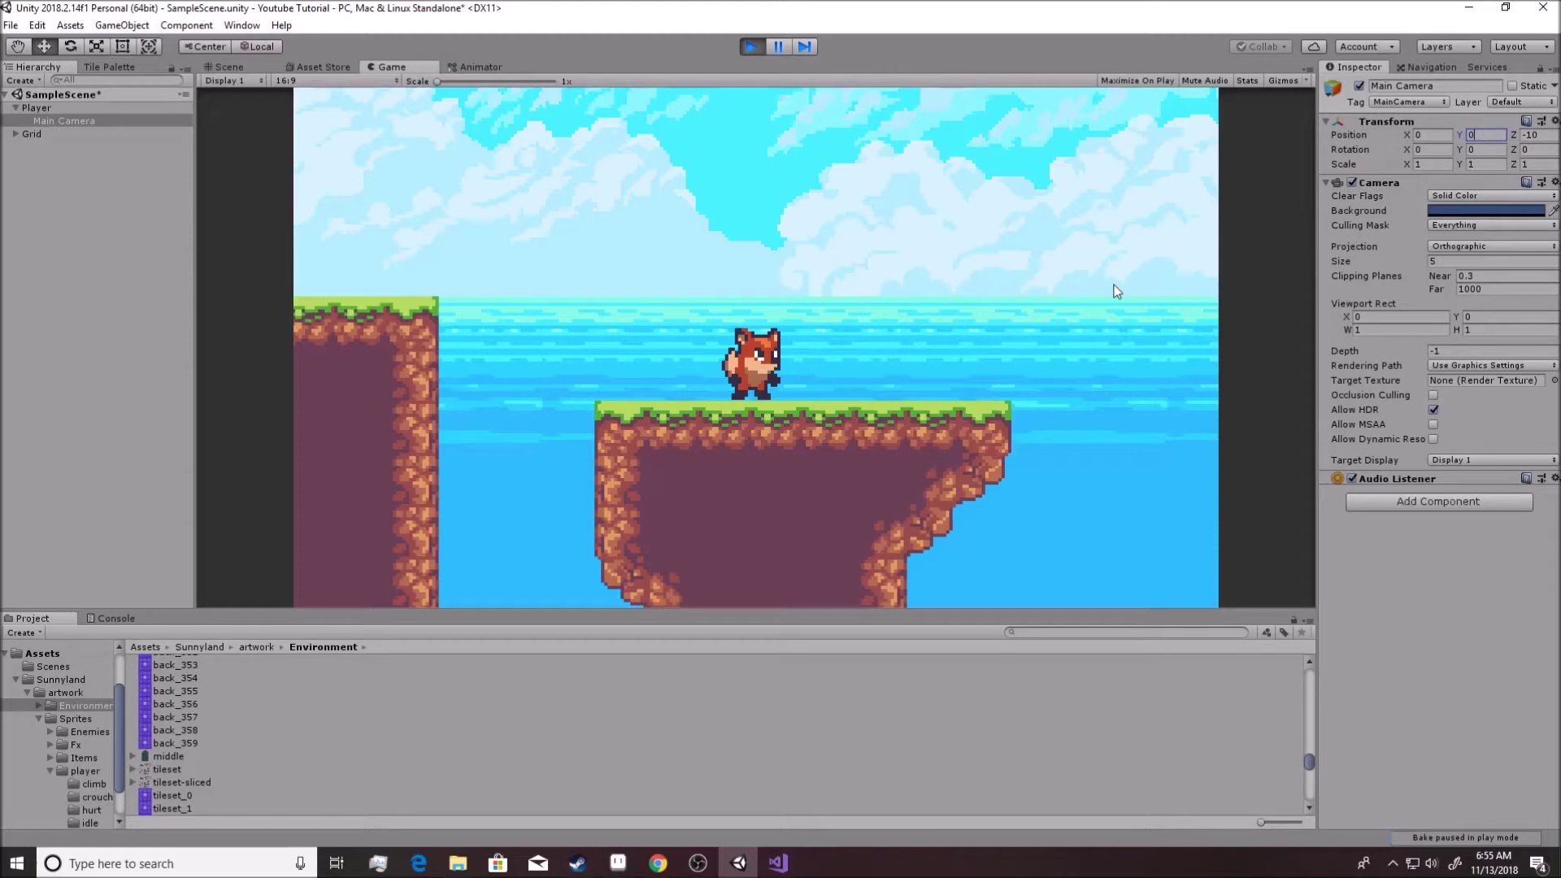
pyautogui.click(1012, 358)
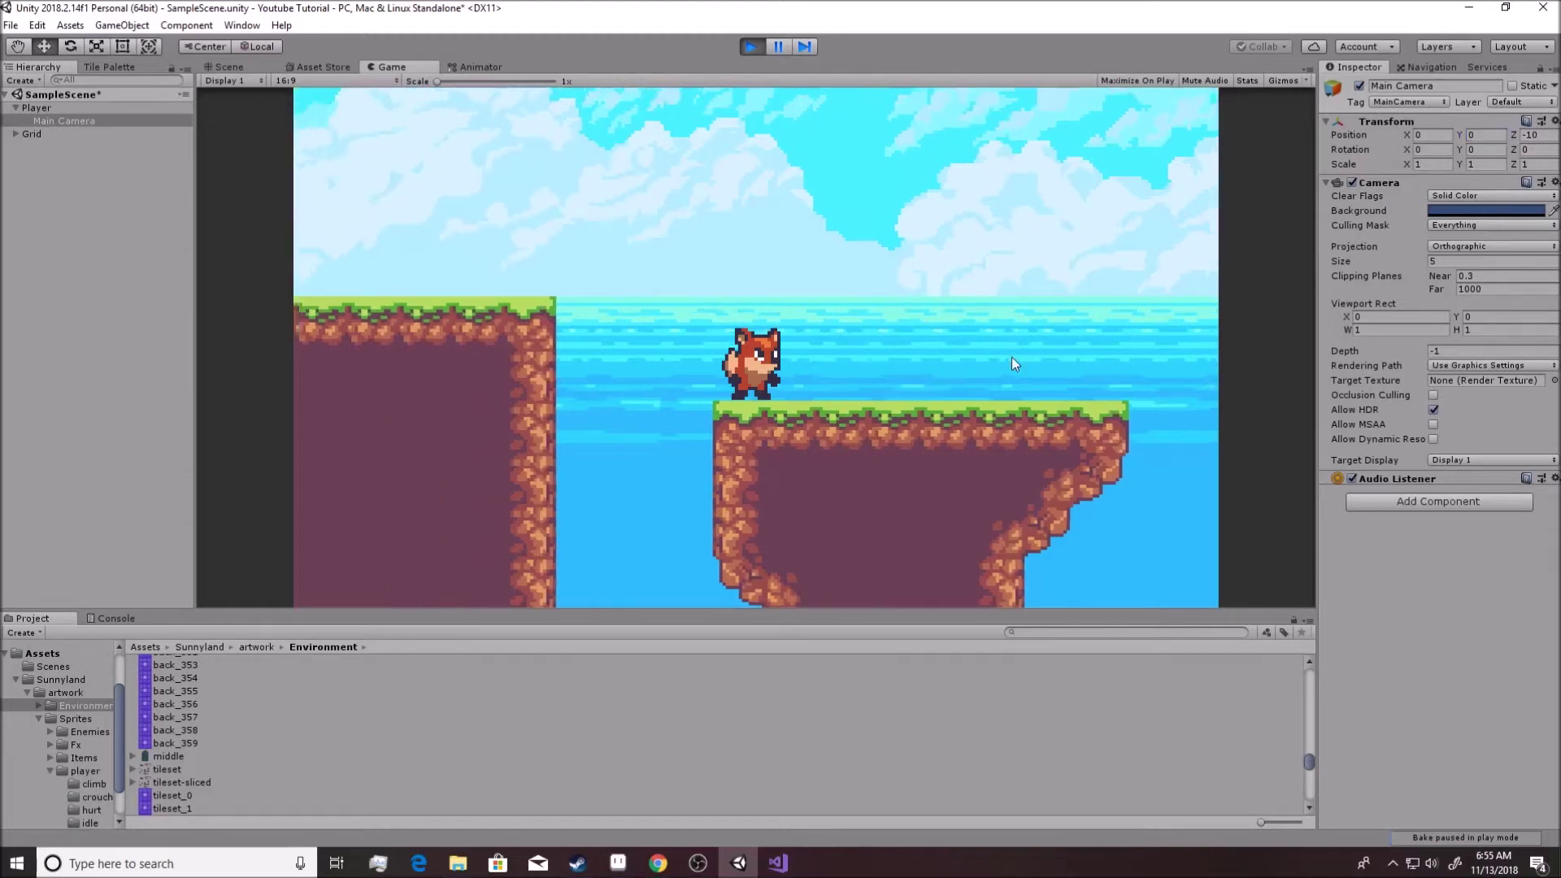
pyautogui.press('space')
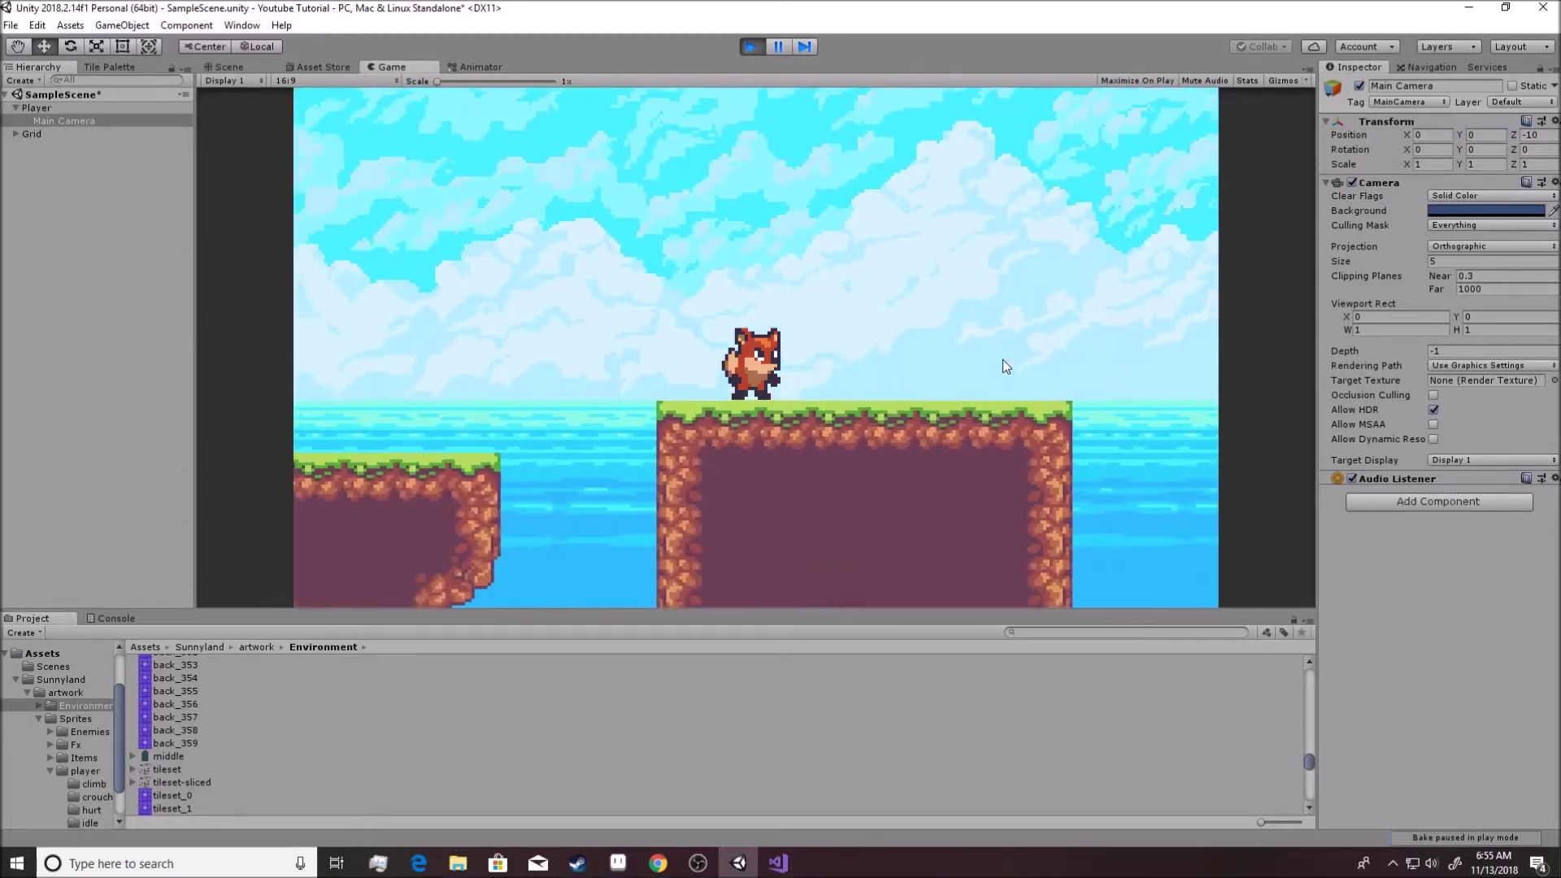
pyautogui.press('space')
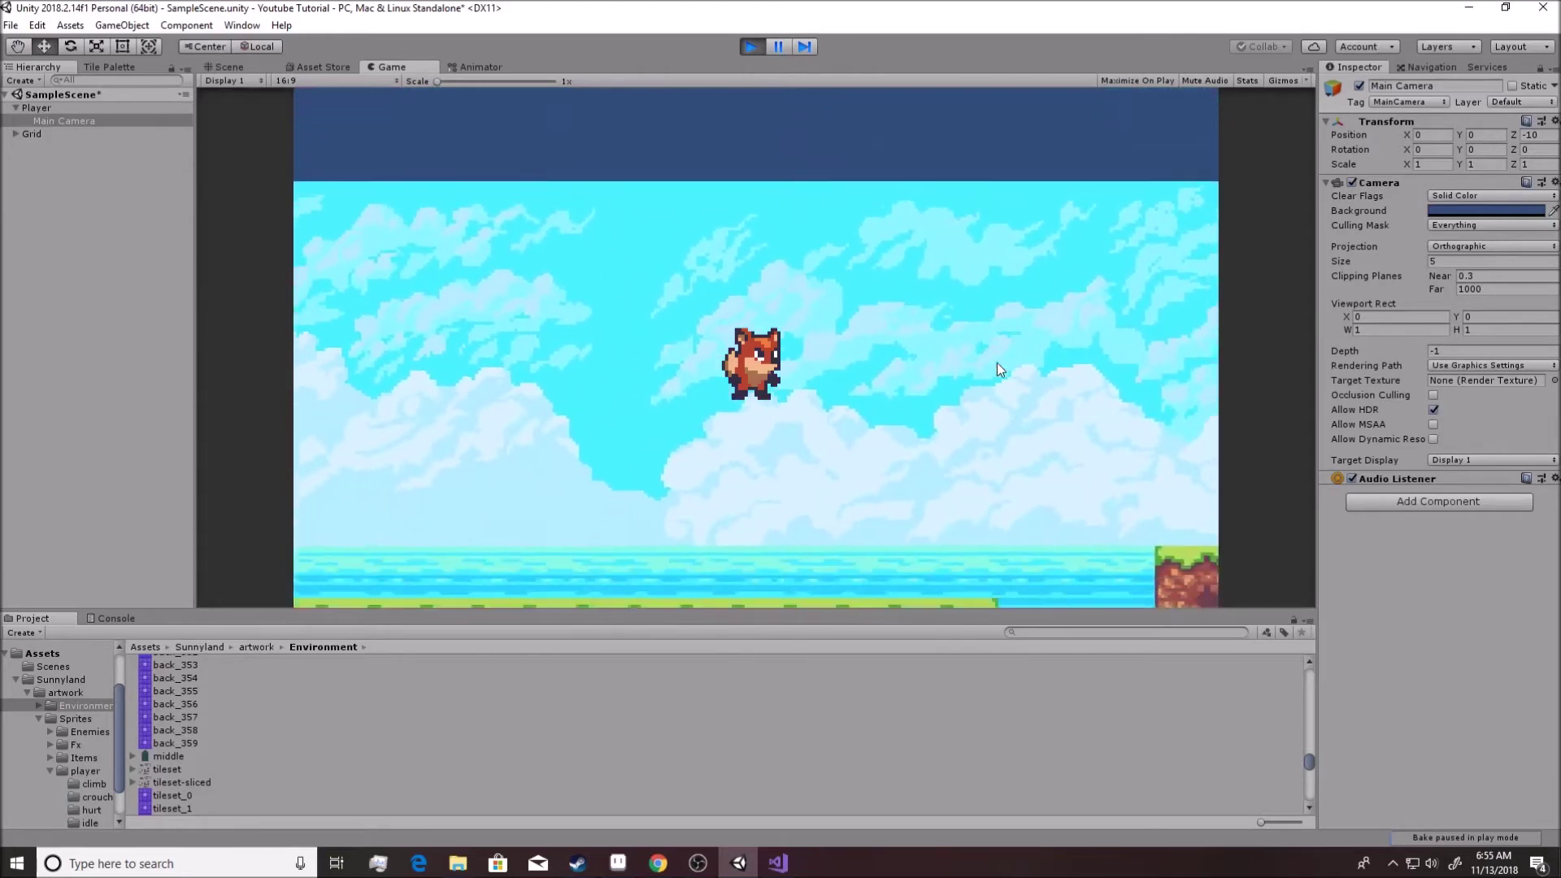
pyautogui.click(752, 47)
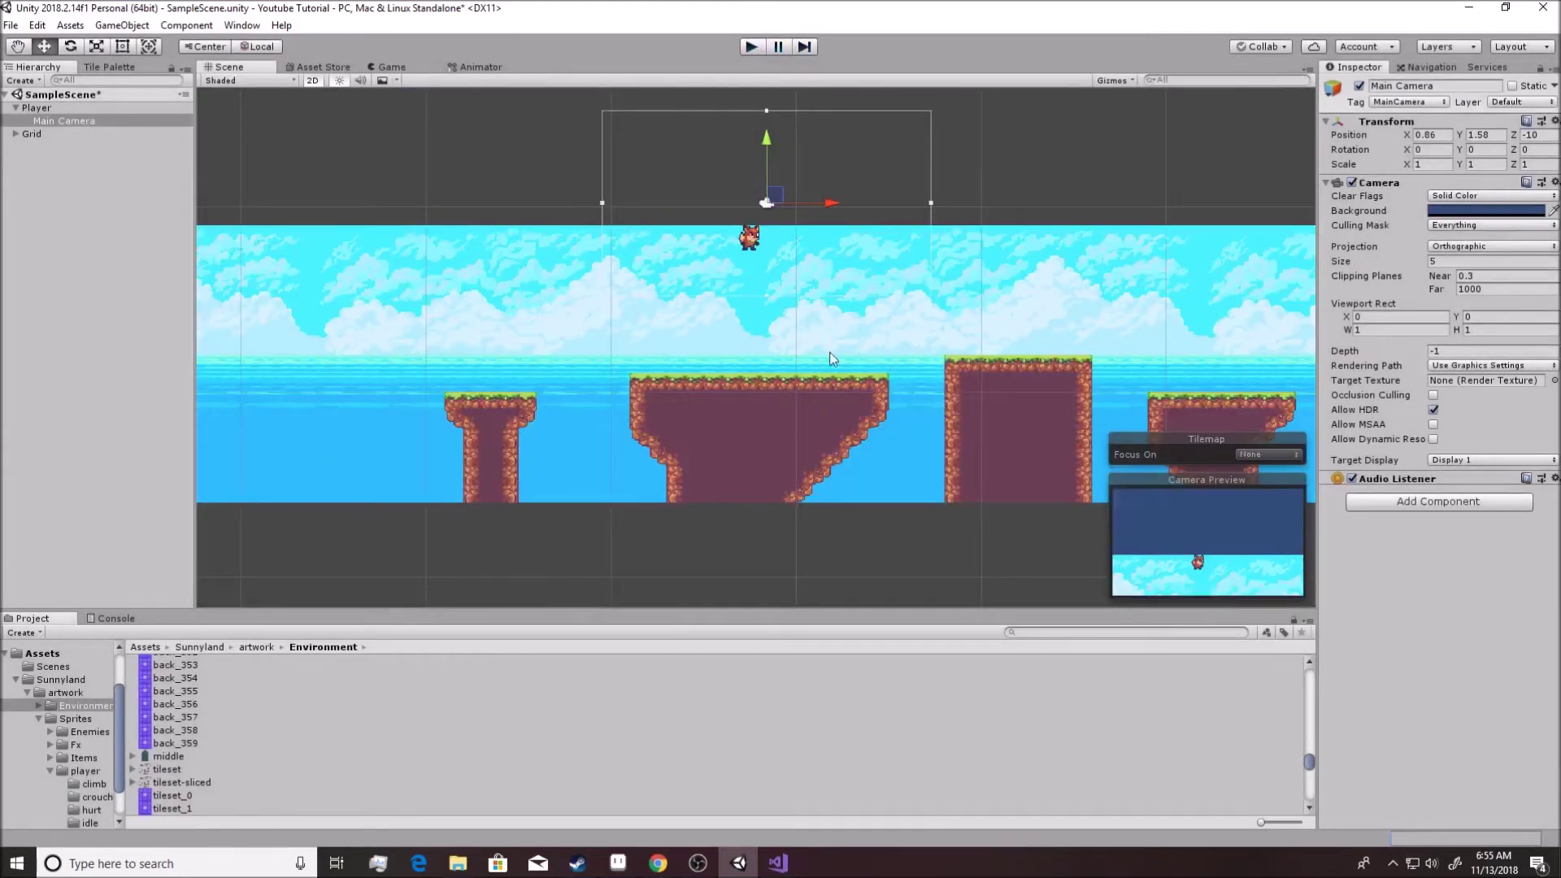